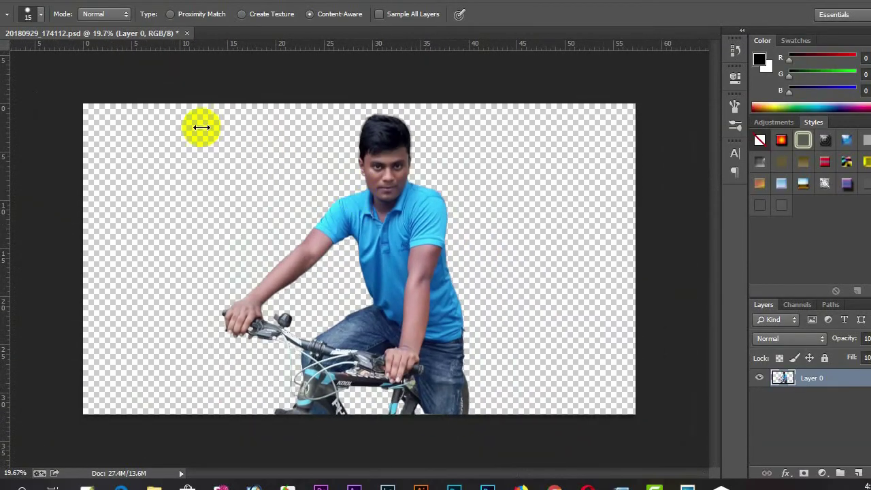
Step: Apply Shadows/Highlights to the cyclist layer with Shadows at 9% and Highlights at 0%
left_click(5, 79)
key("v")
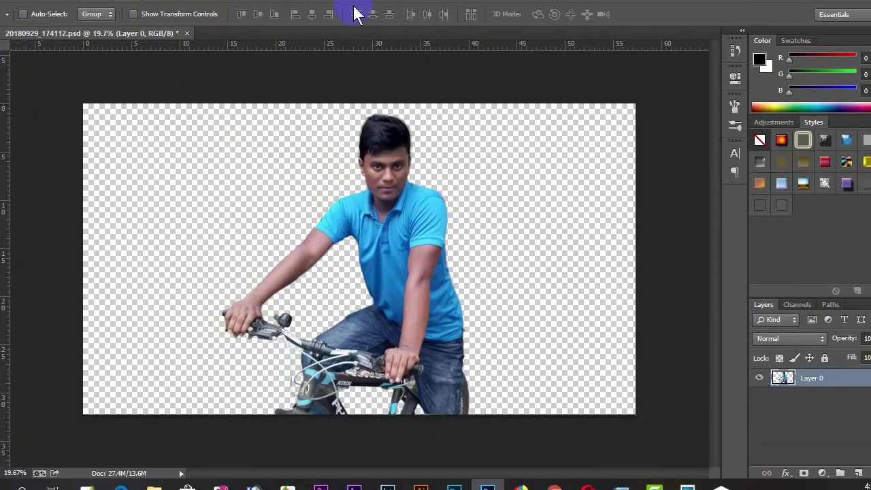
left_click(106, 2)
mouse_move(83, 27)
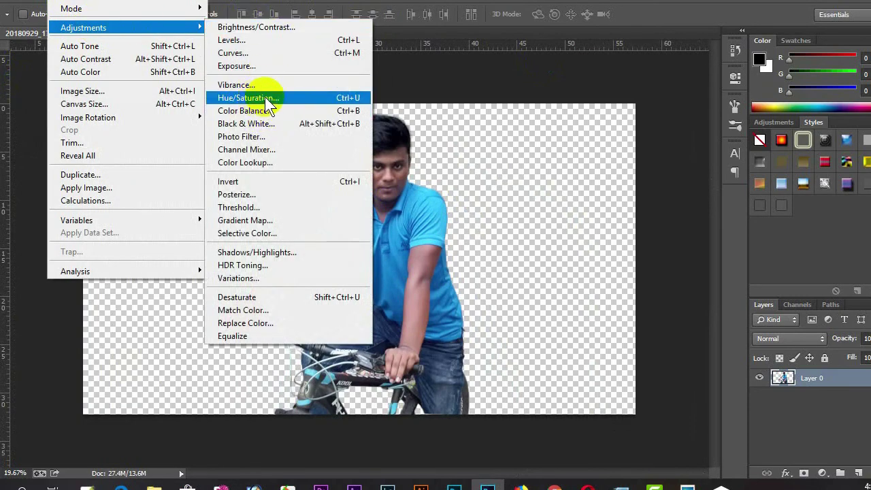
left_click(268, 251)
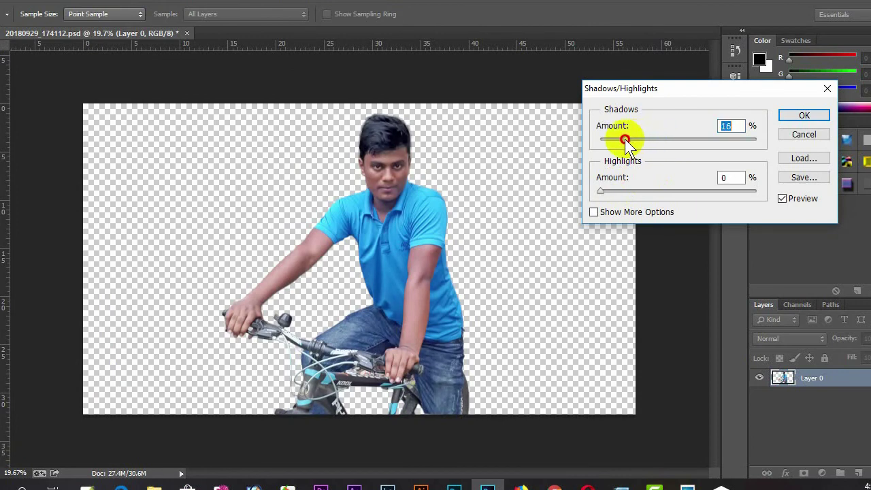
left_click_drag(618, 139, 615, 140)
left_click_drag(608, 187, 587, 193)
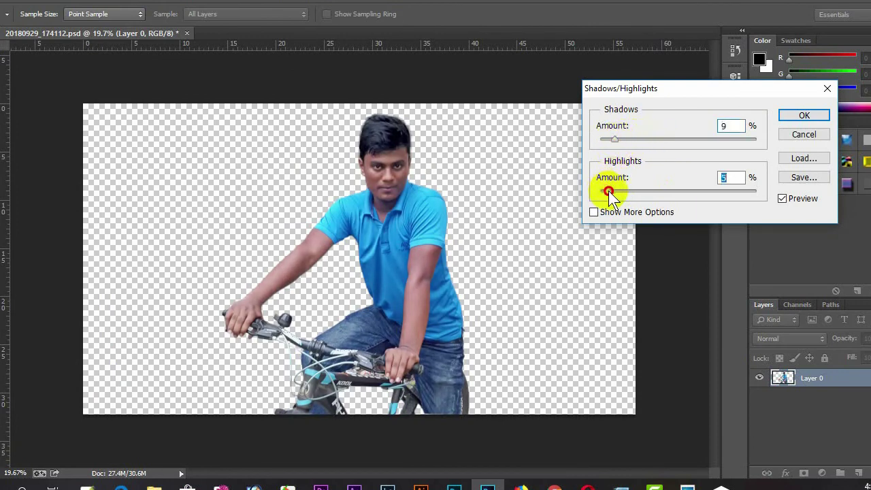
left_click(799, 116)
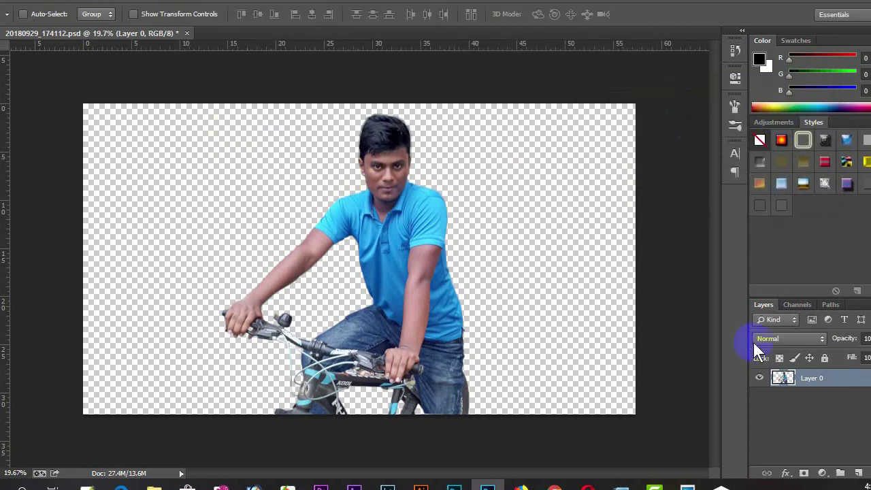
Step: Duplicate the cyclist layer and start an Oil Paint filter with Shine 0 and angle about 297
key("ctrl+j")
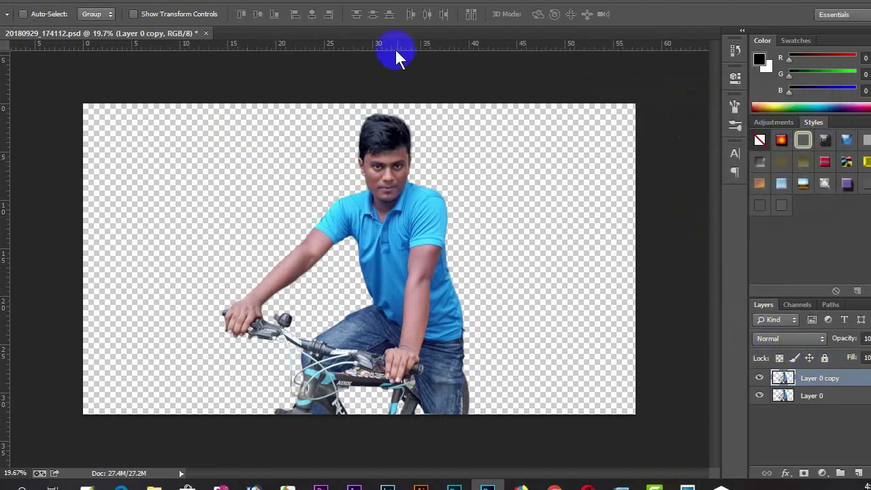
left_click(198, 3)
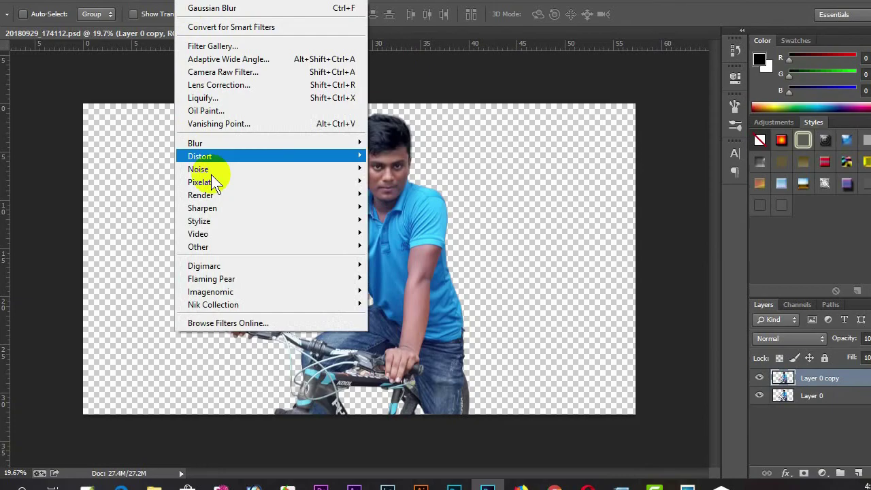
left_click(226, 108)
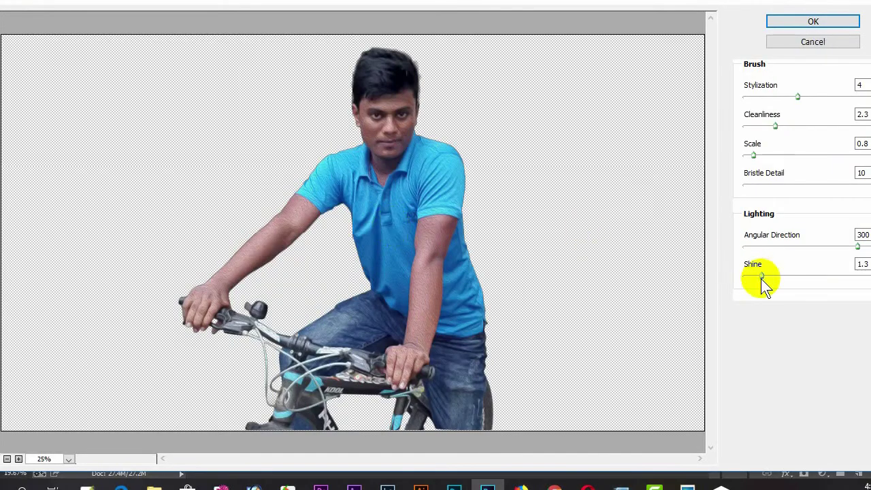
left_click_drag(760, 276, 714, 282)
left_click_drag(855, 247, 859, 247)
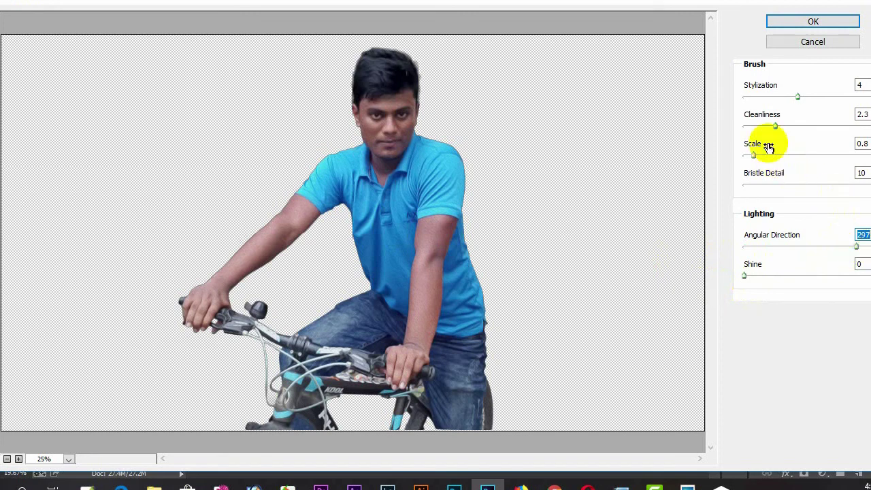
Step: Set the Oil Paint stylization to 0.25, cleanliness 5.95 and scale 6.83
left_click_drag(797, 95, 819, 96)
left_click_drag(775, 126, 823, 125)
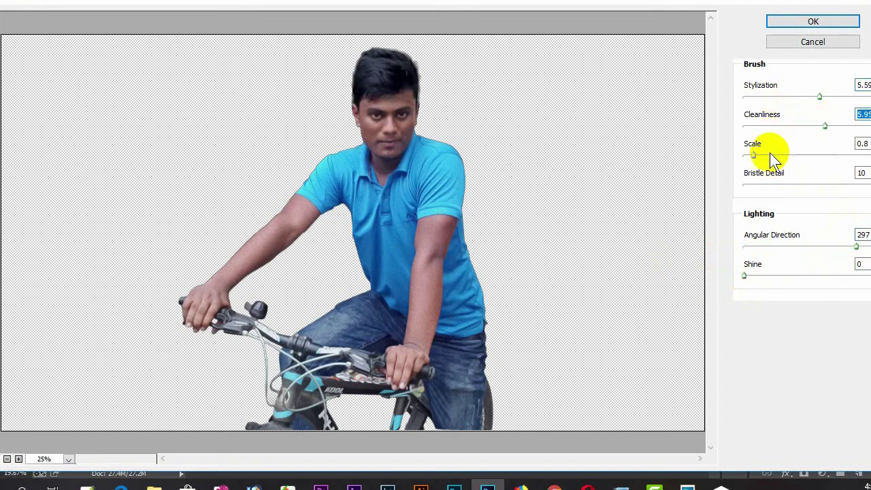
left_click_drag(767, 155, 836, 156)
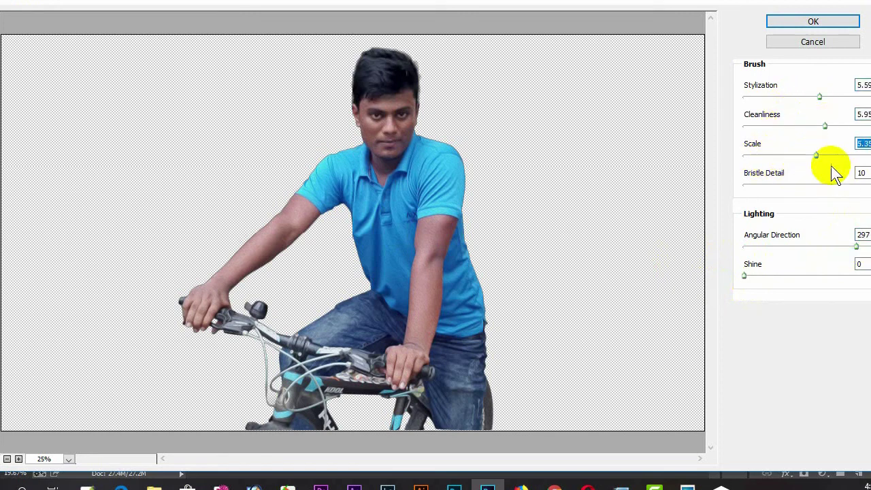
left_click(376, 111, "ctrl")
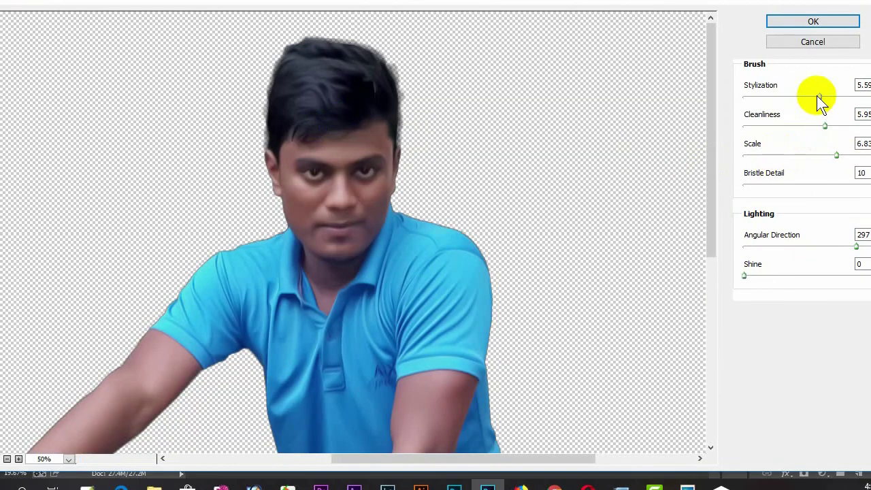
left_click_drag(819, 97, 723, 114)
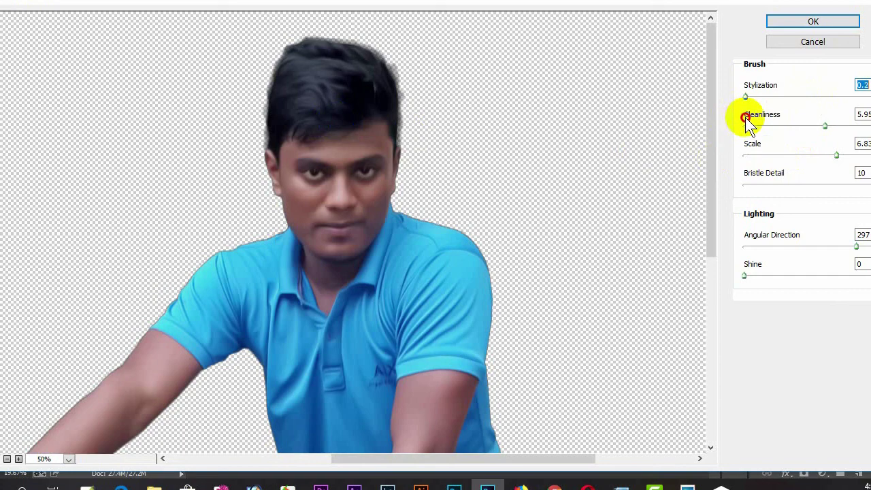
left_click(831, 23)
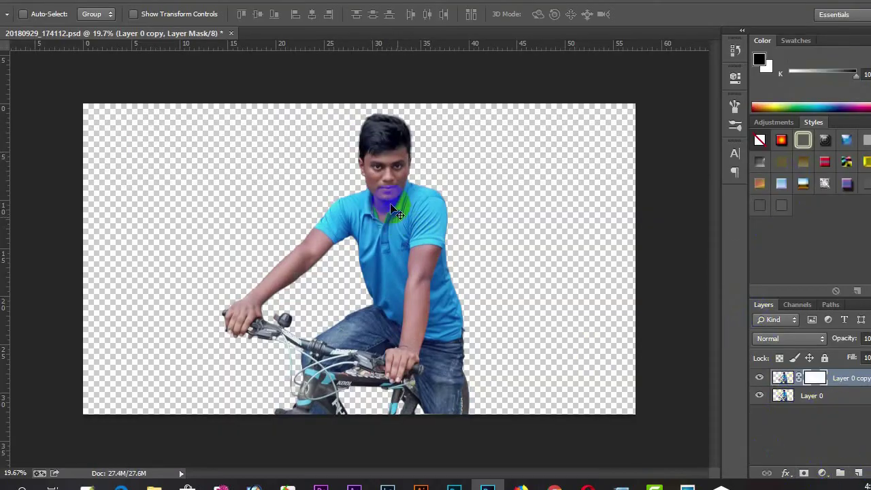
Step: Switch to a 900-pixel Brush for painting the oil-painted copy's layer mask
scroll(393, 211, "up", 2)
scroll(393, 211, "up", 3)
key("b")
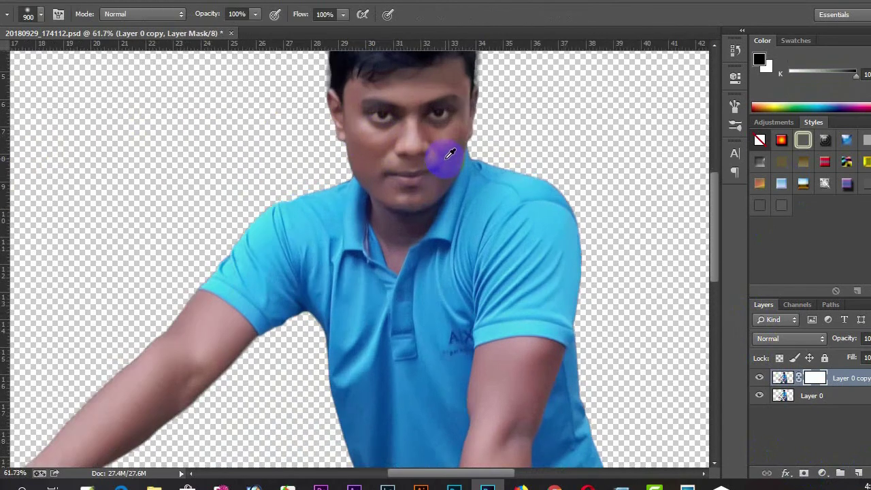
scroll(449, 155, "up", 1)
scroll(552, 268, "down", 2)
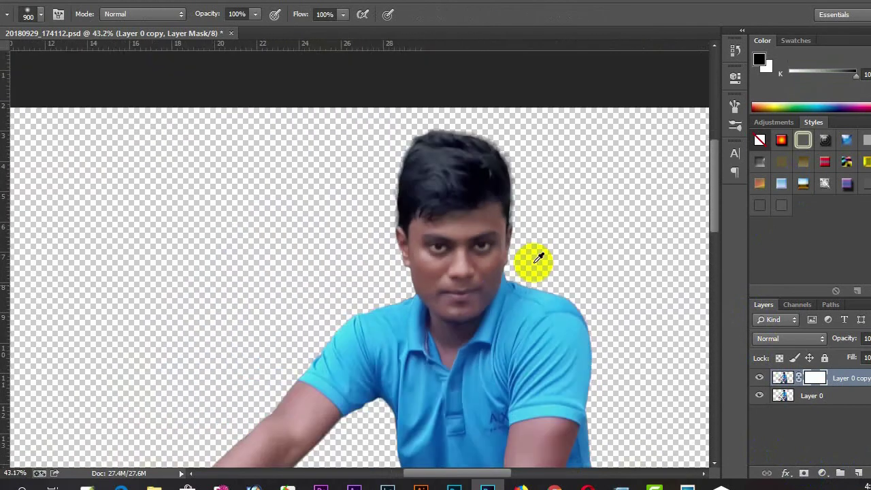
scroll(538, 257, "down", 2)
scroll(476, 263, "up", 2)
scroll(404, 258, "up", 1)
scroll(408, 258, "down", 4)
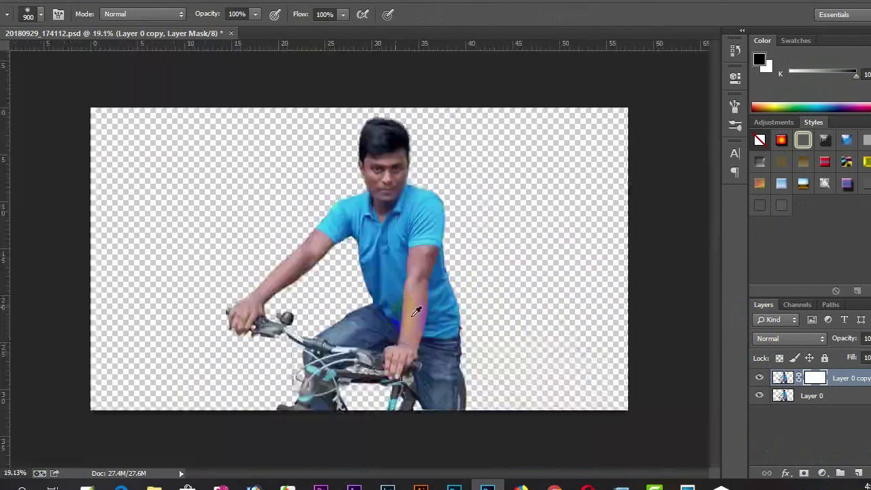
scroll(416, 311, "down", 1)
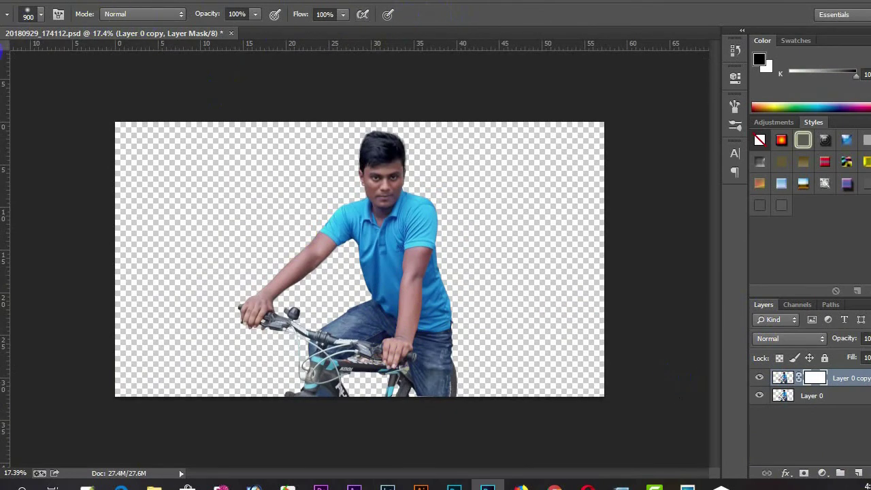
Step: Drag the temple photo into the cyclist document and scale it to nearly fill the canvas
key("v")
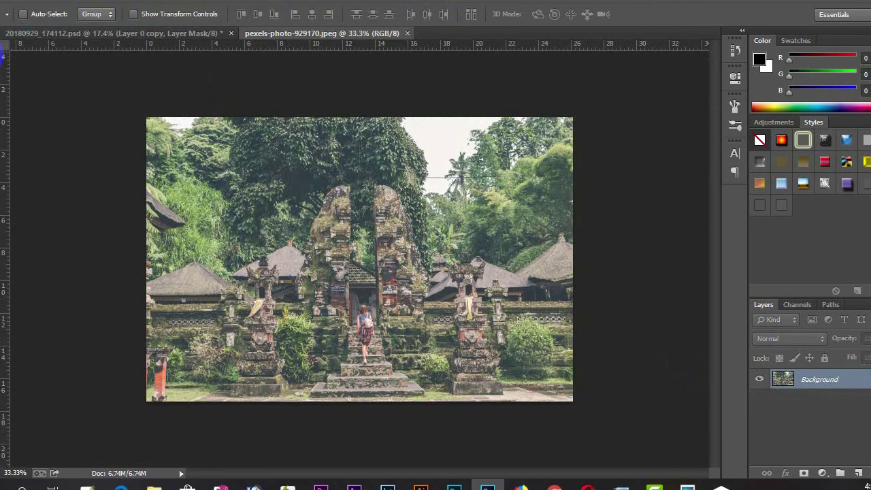
mouse_move(74, 60)
left_mouse_down()
mouse_move(235, 182)
mouse_move(272, 247)
mouse_move(437, 307)
left_mouse_up()
key("ctrl+t")
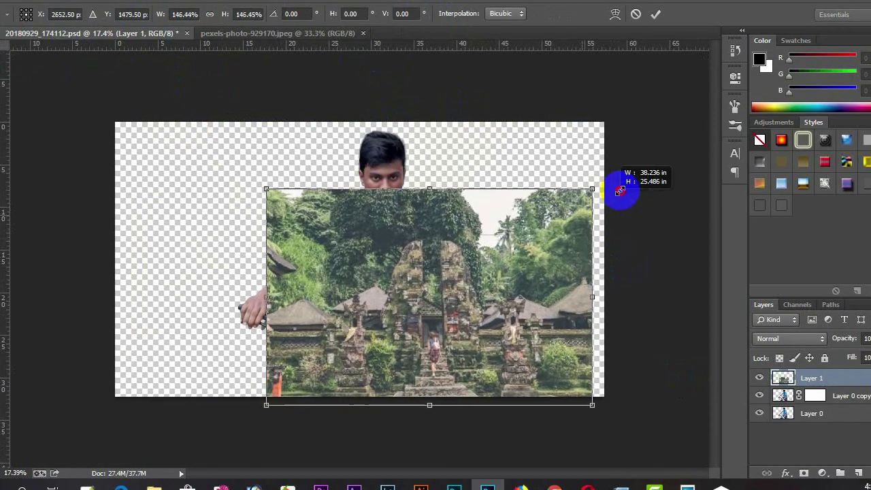
left_click_drag(511, 247, 637, 163)
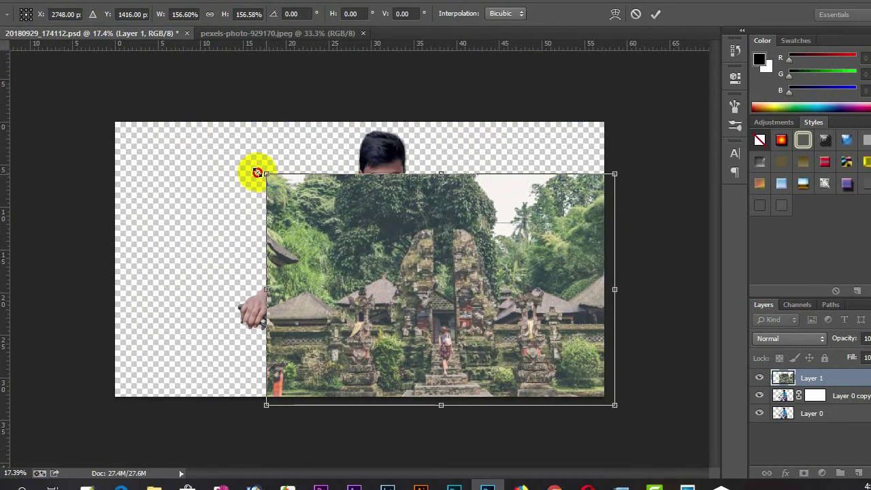
left_click_drag(265, 175, 136, 157)
mouse_move(371, 198)
left_mouse_down()
mouse_move(340, 195)
mouse_move(347, 199)
left_mouse_up()
left_click(658, 15)
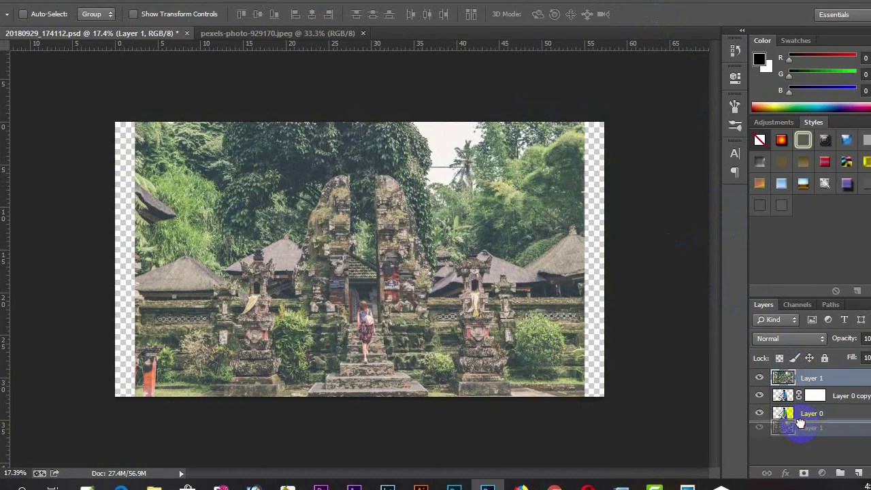
Step: Move the temple photo layer beneath the cyclist layers as the background
left_click_drag(800, 375, 796, 419)
scroll(385, 182, "up", 2)
scroll(385, 182, "up", 2)
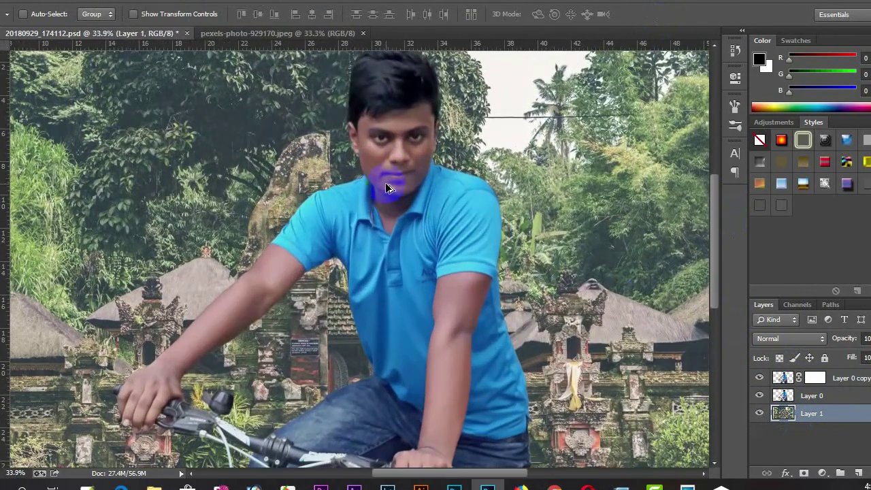
scroll(469, 227, "up", 1)
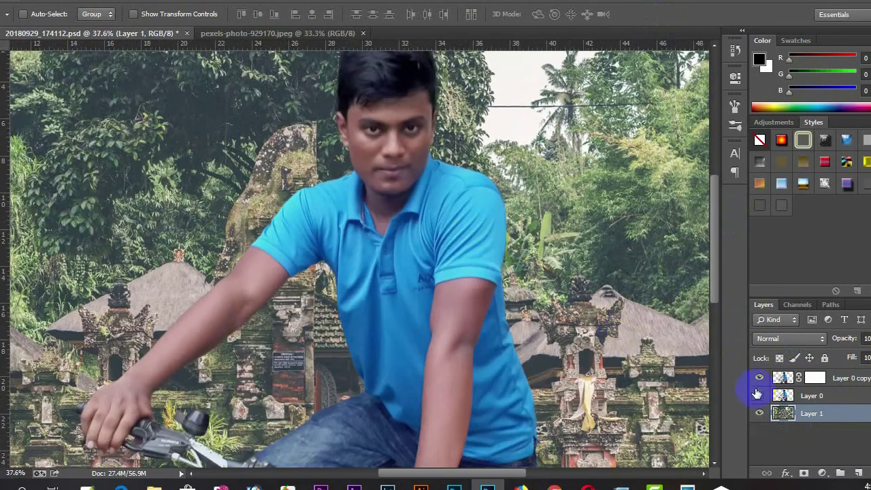
scroll(490, 272, "up", 1)
scroll(452, 243, "down", 3)
scroll(449, 239, "down", 1)
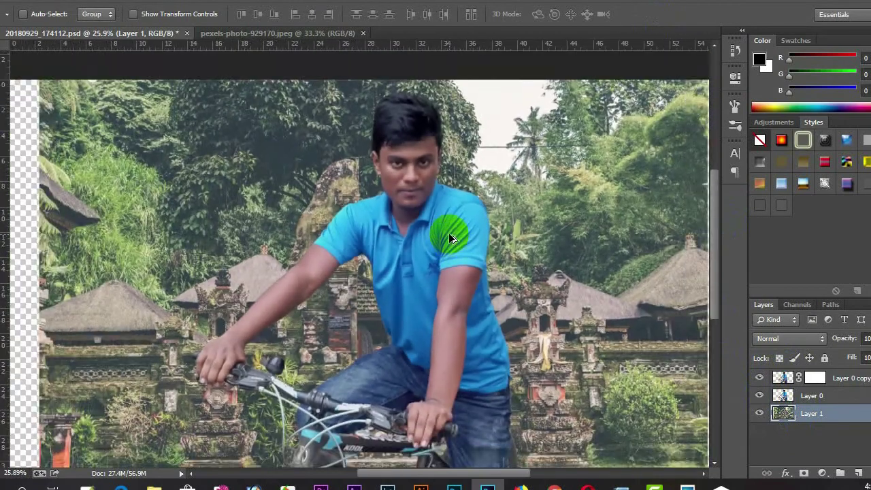
scroll(408, 210, "down", 1)
scroll(383, 204, "down", 1)
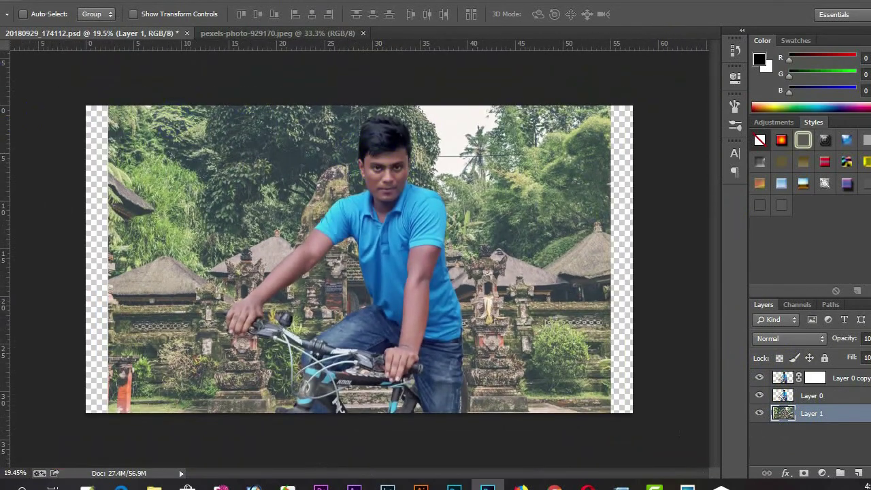
Step: Select the temple photo area with a rectangular marquee and crop the canvas to it
key("m")
left_click_drag(129, 130, 610, 412)
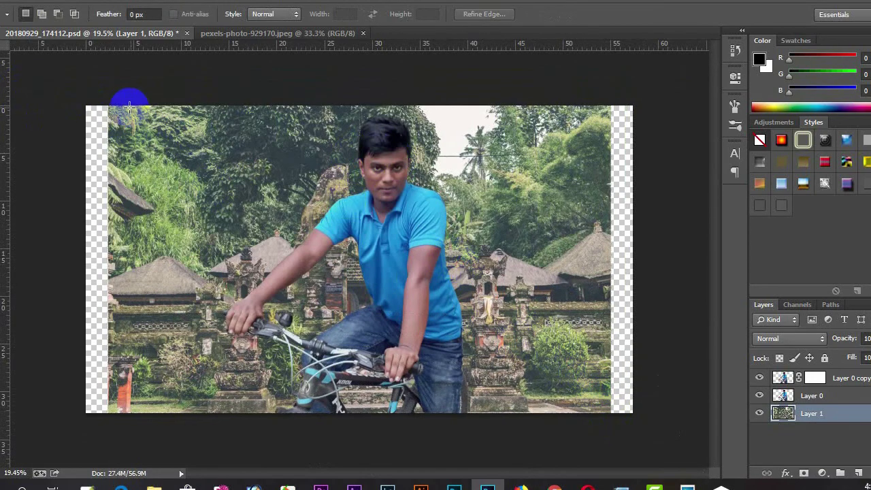
left_click(103, 103)
left_click_drag(105, 106, 615, 436)
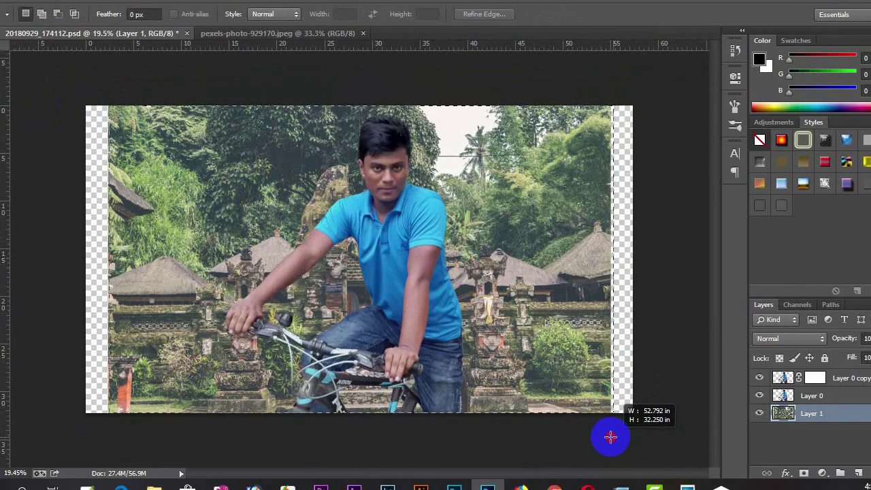
left_click_drag(614, 436, 610, 438)
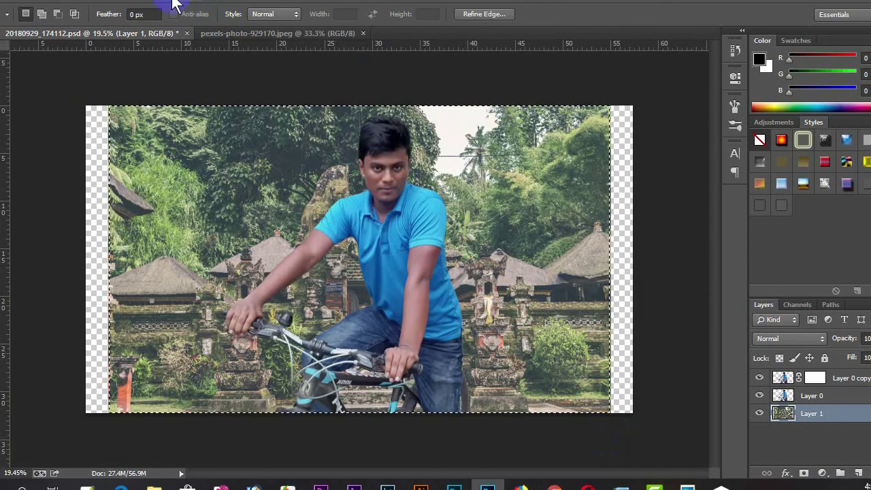
left_click(63, 2)
left_click(116, 133)
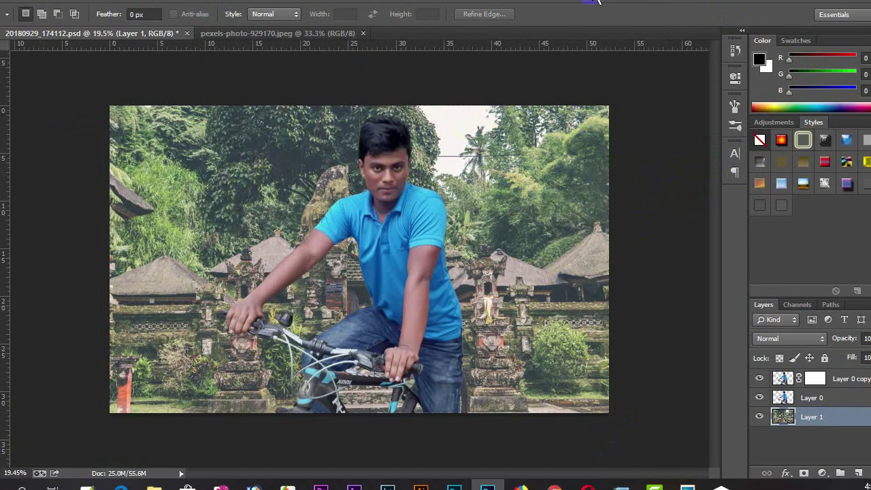
left_click(195, 2)
mouse_move(195, 143)
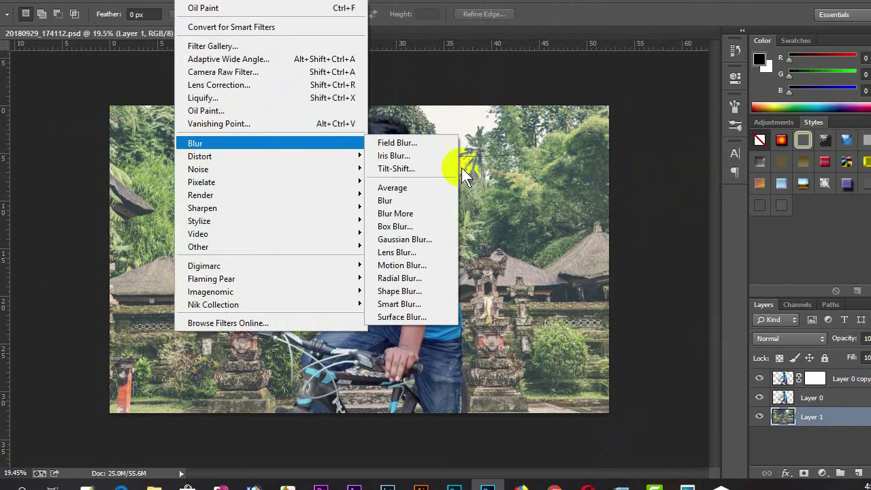
Step: Apply a 20-pixel Gaussian Blur to the temple background layer
left_click(432, 236)
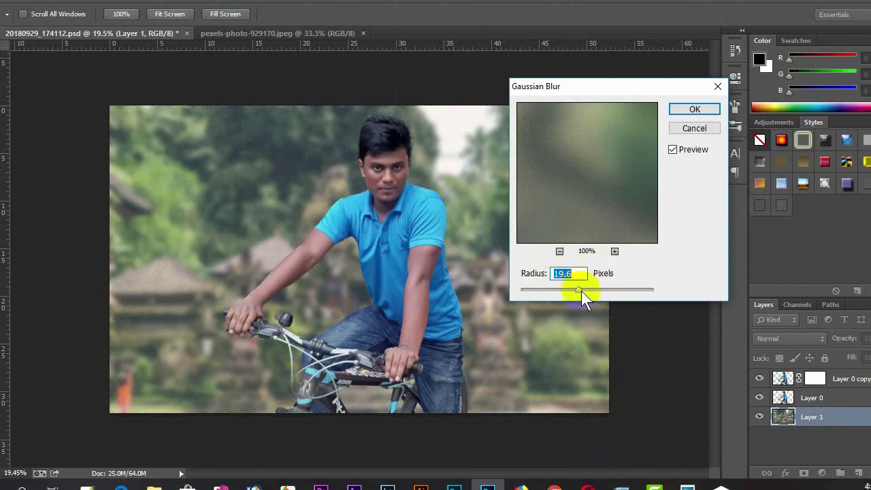
mouse_move(576, 292)
left_mouse_down()
mouse_move(567, 294)
mouse_move(579, 291)
left_mouse_up()
type("2")
type("0")
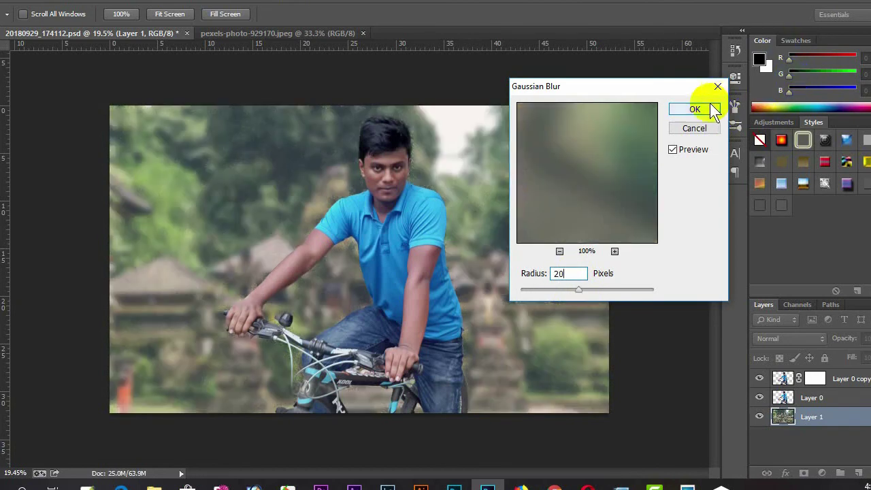
left_click(710, 107)
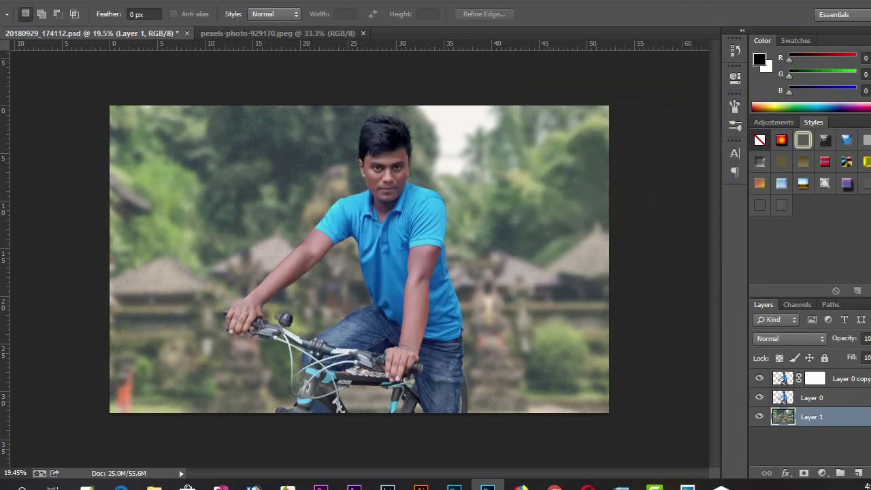
Step: Add a new Layer 2 above Layer 0 copy, clipped to the figure
left_click_drag(339, 206, 347, 206)
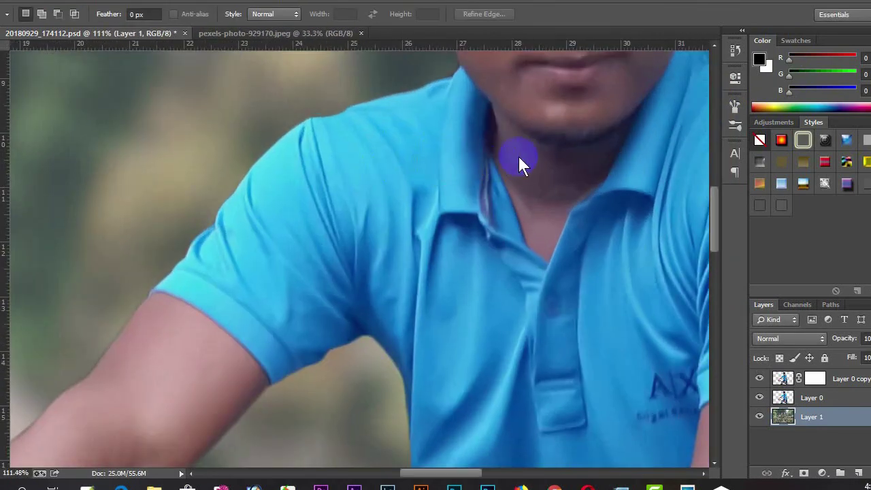
mouse_move(532, 113)
left_mouse_down()
mouse_move(468, 230)
mouse_move(432, 274)
left_mouse_up()
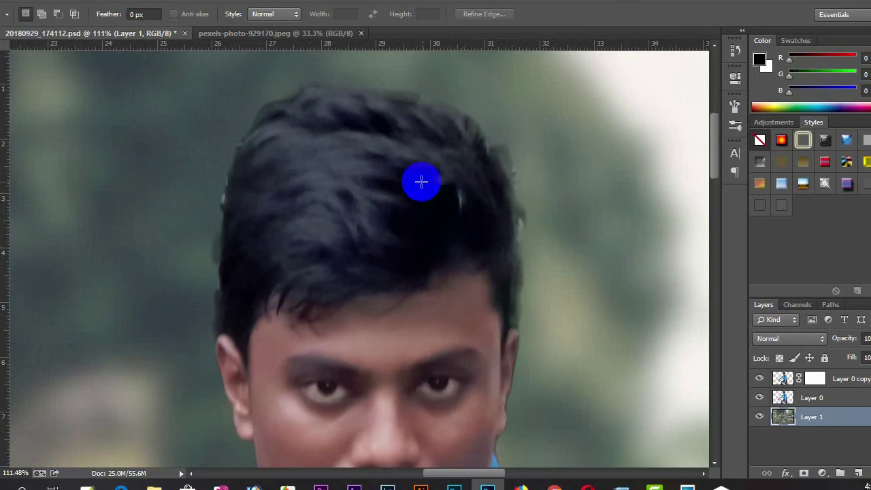
left_click(842, 380)
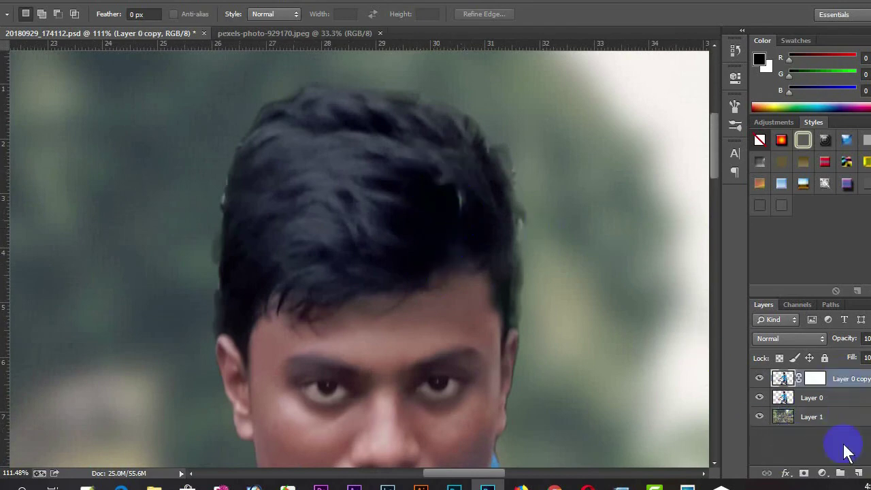
left_click(857, 475)
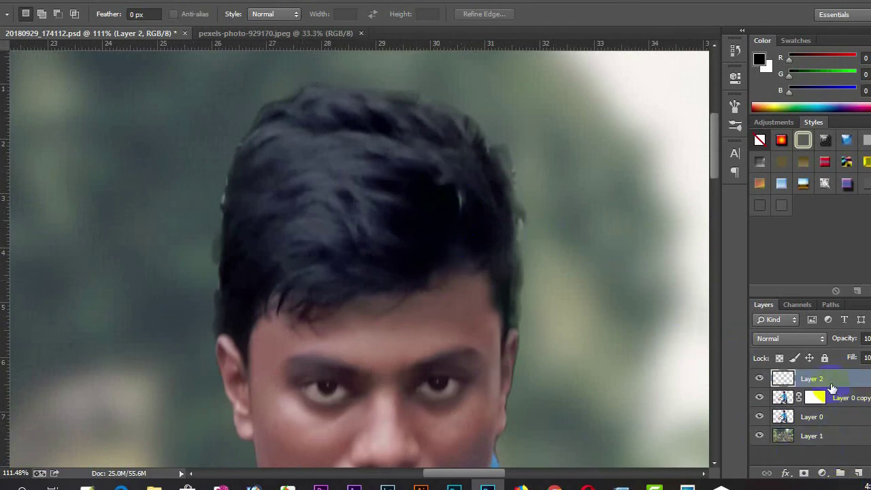
right_click(831, 388)
left_click(591, 227)
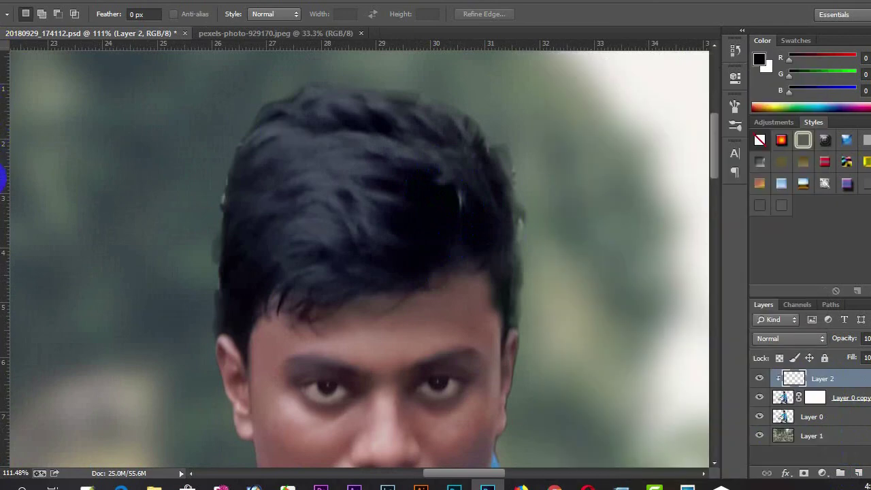
Step: Sample the dark hair colour and paint it along the hair's right and left edges
key("b")
left_click(434, 145, "alt")
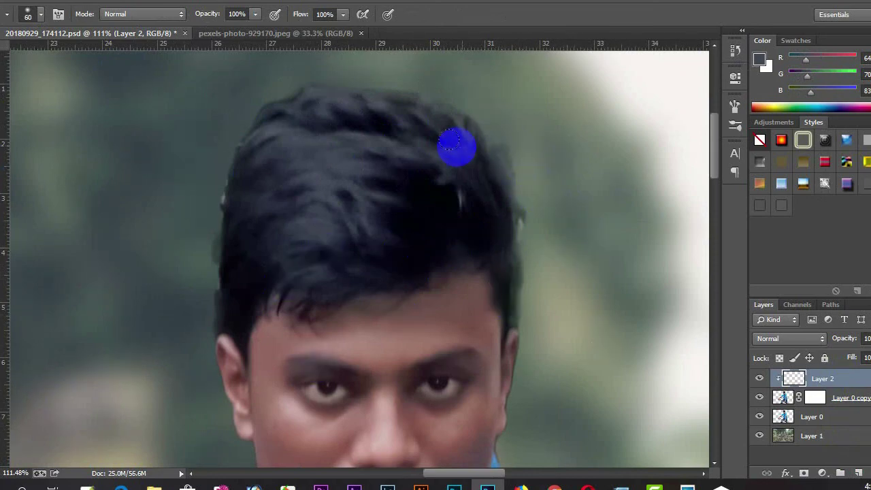
left_click(415, 151, "alt")
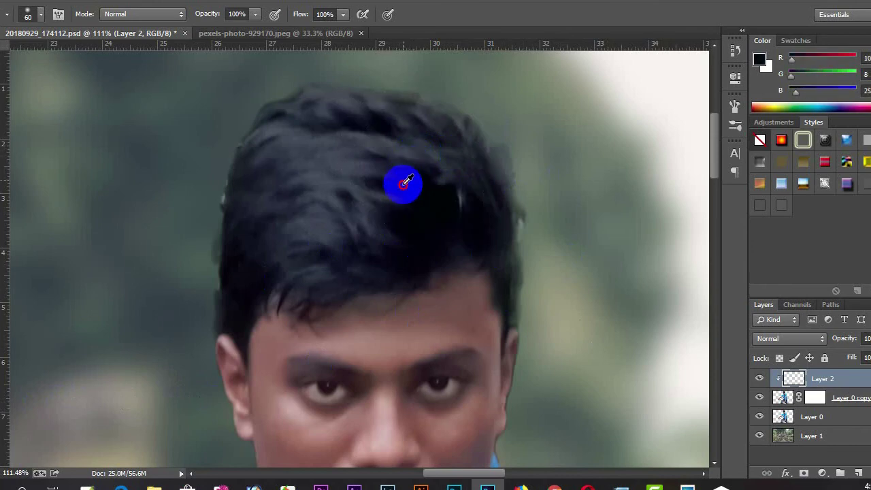
left_click(406, 180, "alt")
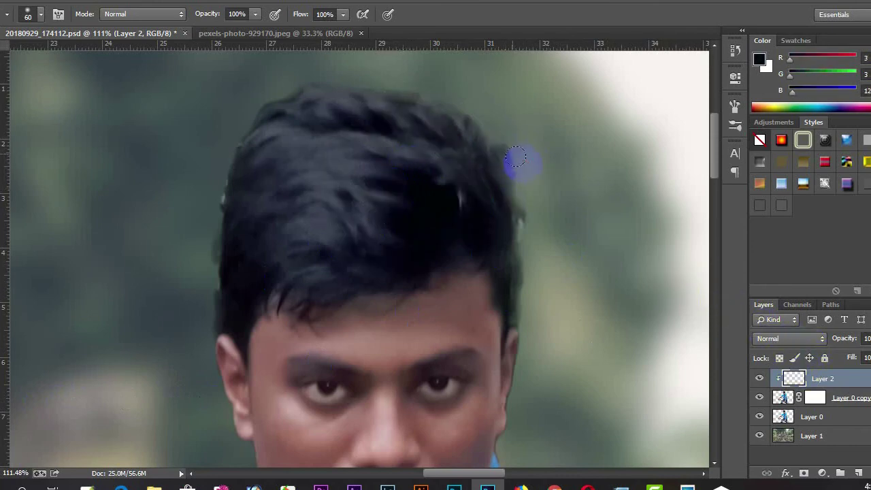
mouse_move(536, 198)
left_mouse_down()
mouse_move(360, 71)
mouse_move(237, 104)
mouse_move(221, 92)
left_mouse_up()
scroll(221, 92, "down", 1)
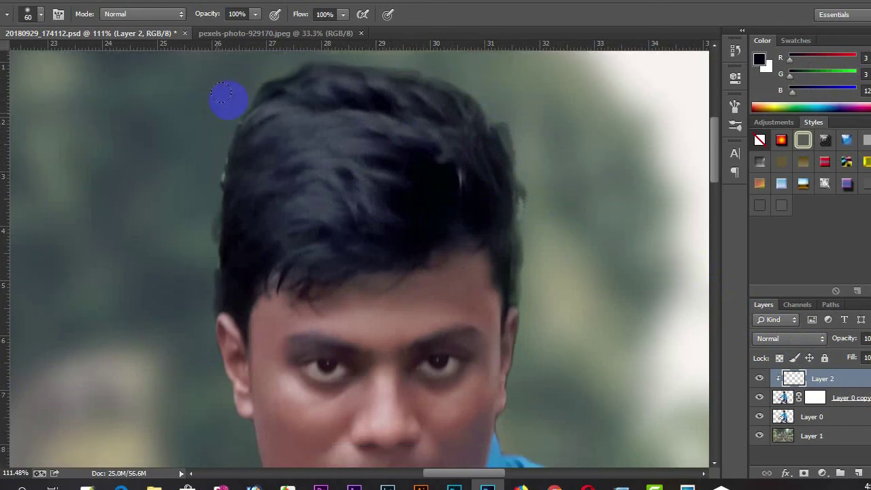
left_click_drag(211, 151, 205, 228)
scroll(191, 272, "down", 2)
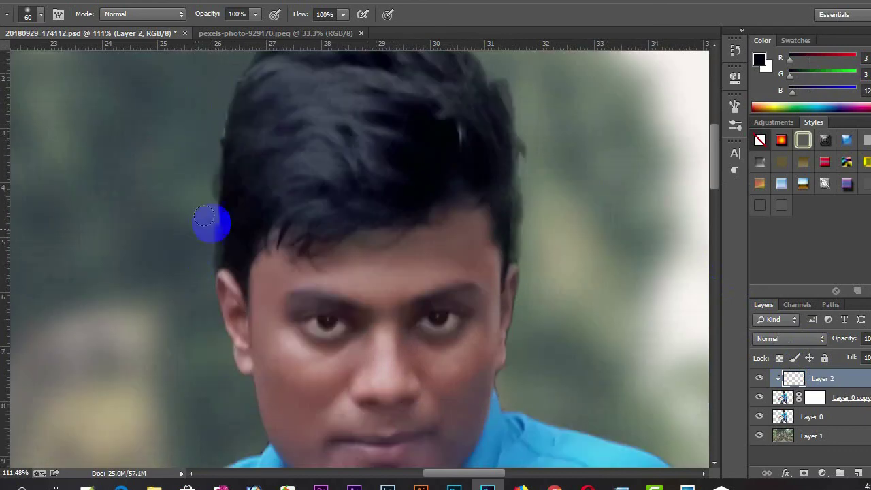
scroll(531, 361, "down", 2)
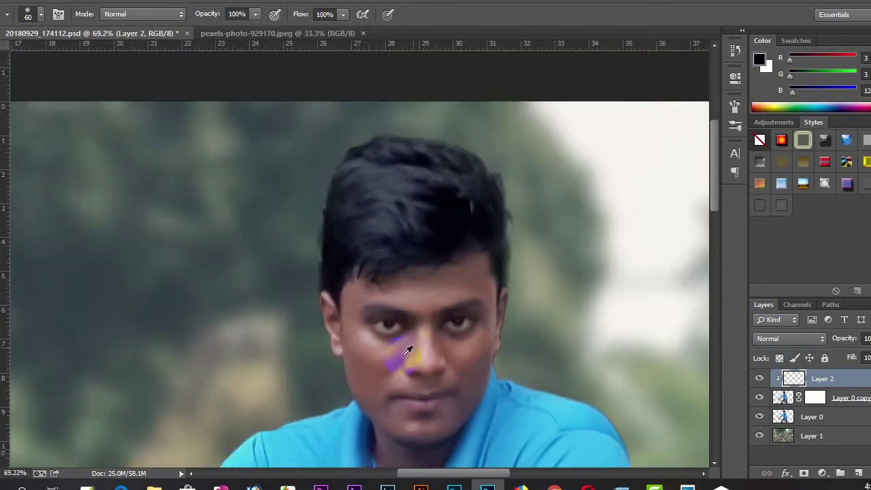
scroll(258, 301, "down", 1)
scroll(43, 276, "up", 1)
Step: Choose textured brush tips of 45 px, then 27 px, and give Layer 2 a white mask
right_click(332, 259)
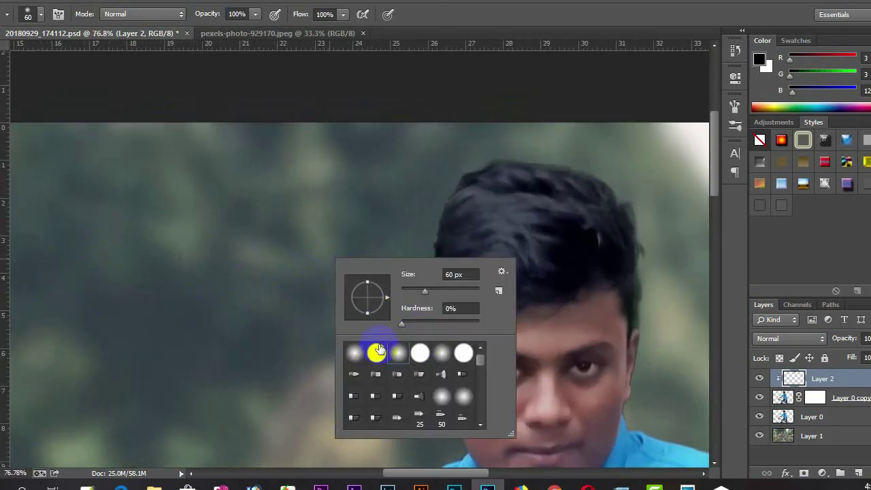
scroll(443, 381, "down", 3)
scroll(427, 394, "down", 2)
double_click(417, 384)
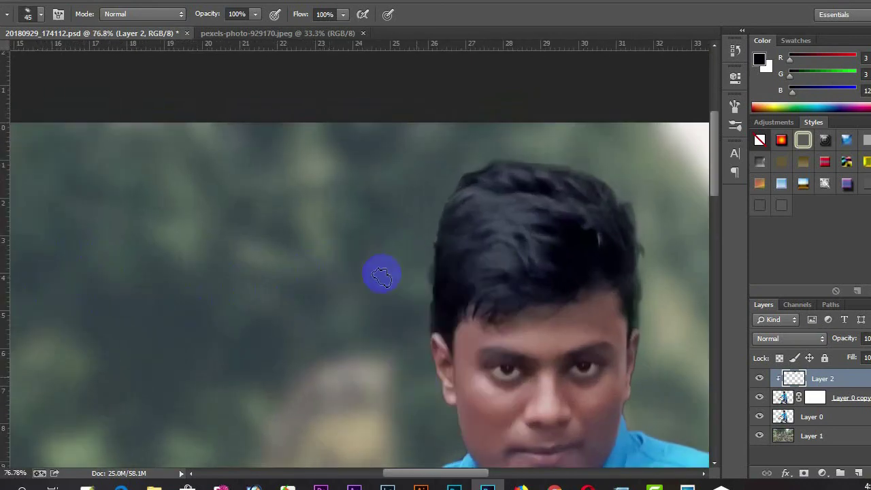
right_click(385, 219)
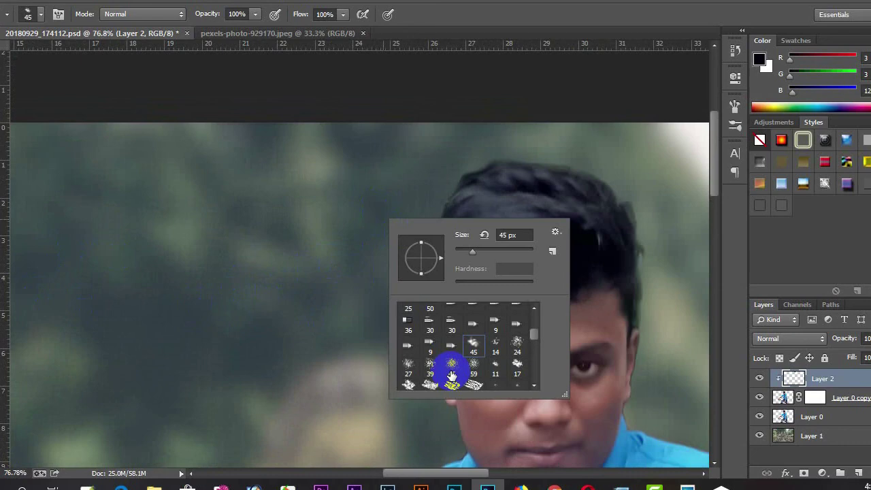
double_click(411, 367)
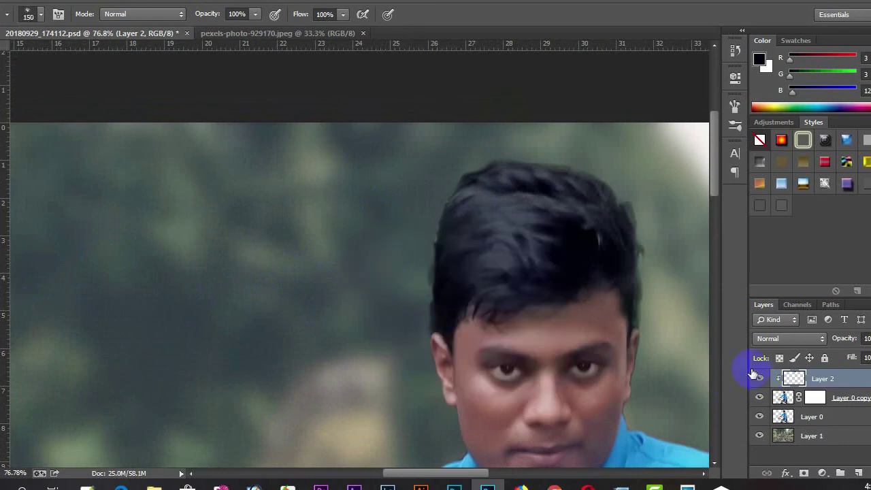
left_click(803, 473)
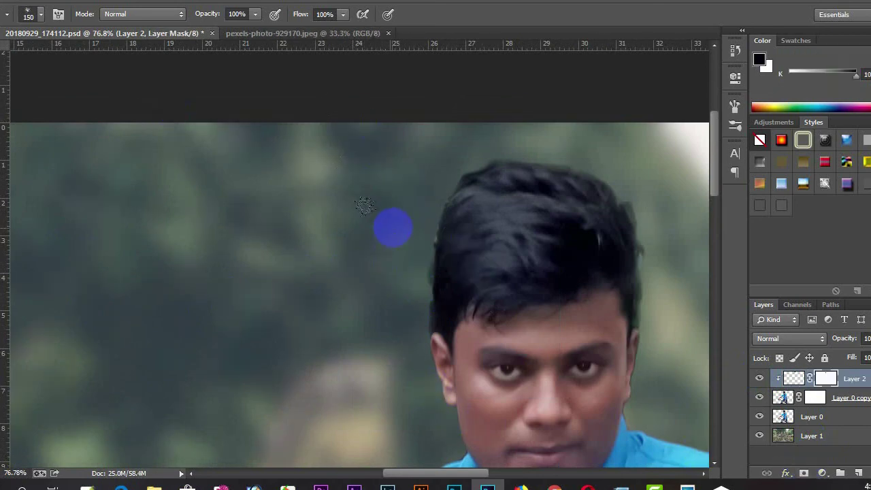
scroll(364, 206, "up", 3)
scroll(381, 232, "up", 2)
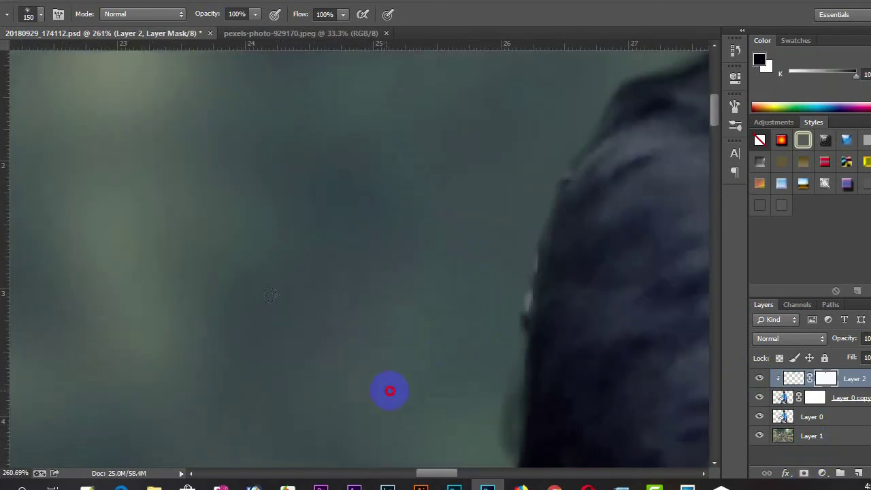
scroll(384, 338, "down", 3)
scroll(332, 294, "down", 2)
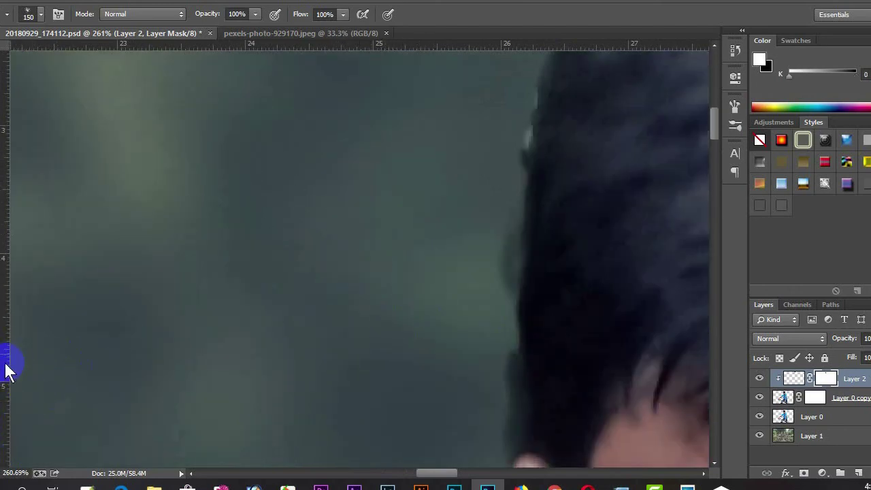
Step: Paint black on the mask along the hair's left edge to hide stray background
key("x")
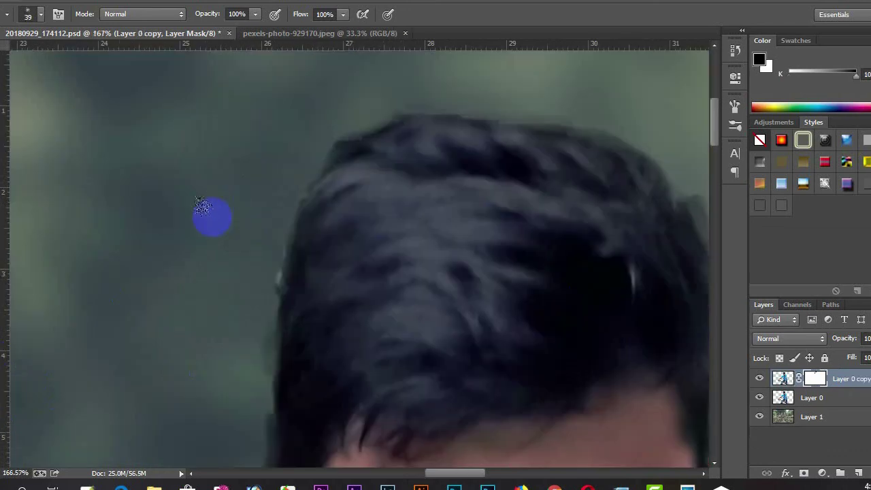
left_click_drag(231, 265, 265, 343)
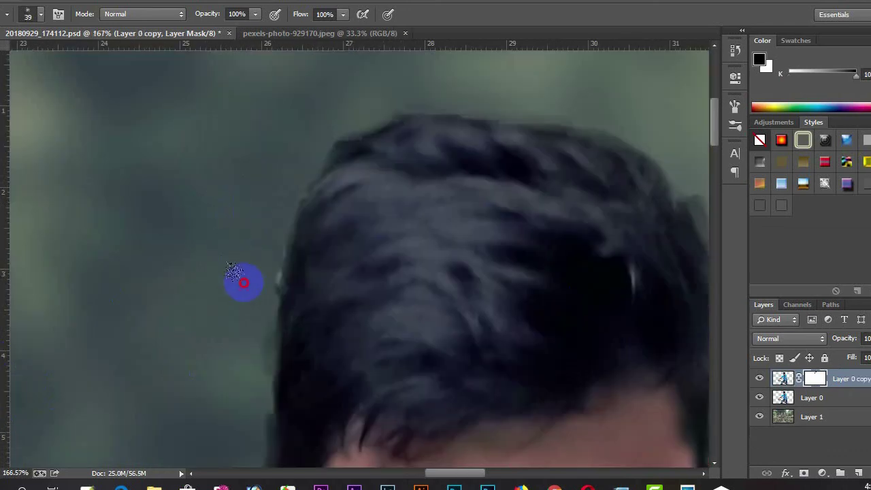
scroll(255, 319, "down", 2)
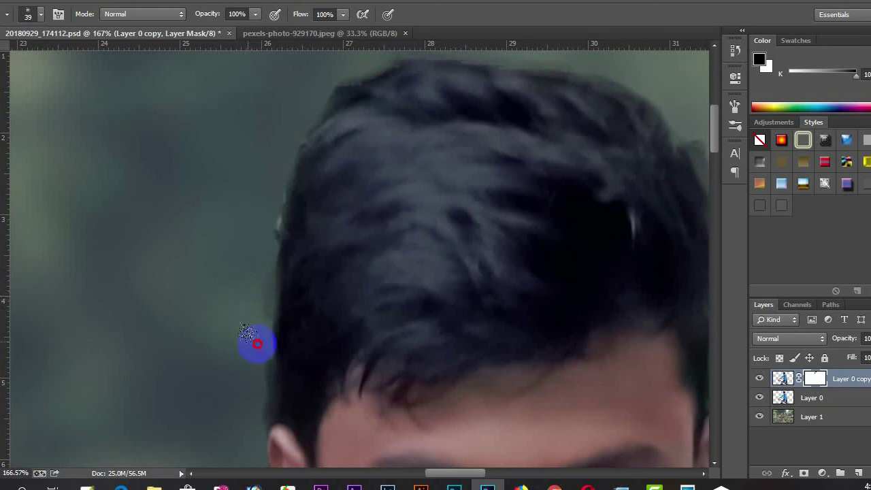
mouse_move(257, 343)
left_mouse_down()
mouse_move(259, 375)
mouse_move(252, 349)
left_mouse_up()
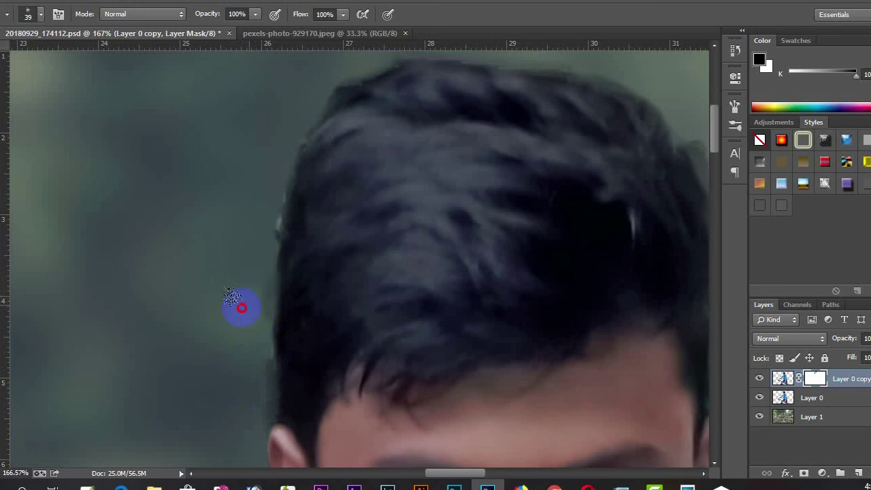
Step: Pick a different brush tip from the brush preset picker
right_click(242, 280)
scroll(327, 374, "up", 1)
double_click(327, 376)
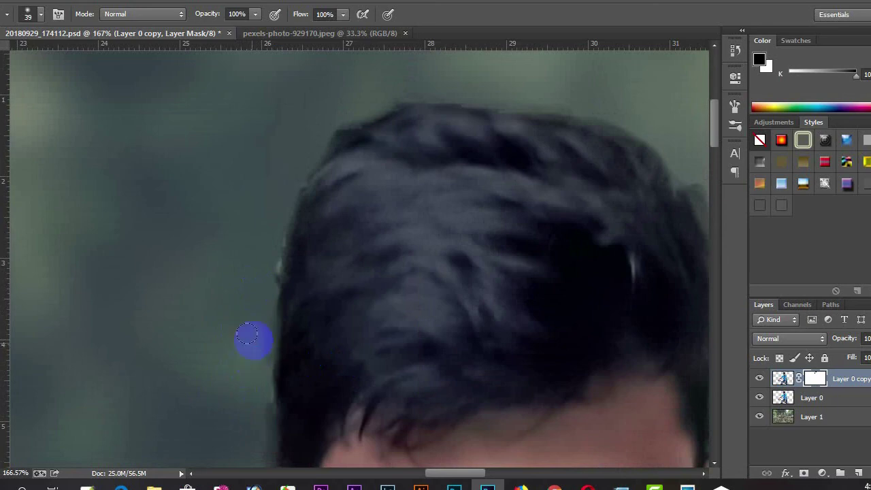
scroll(242, 326, "down", 1)
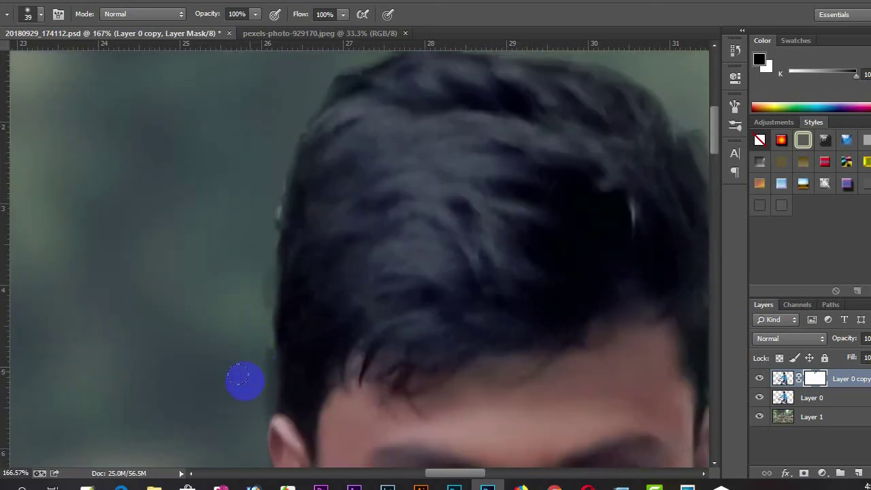
scroll(239, 363, "down", 1)
scroll(232, 350, "up", 3)
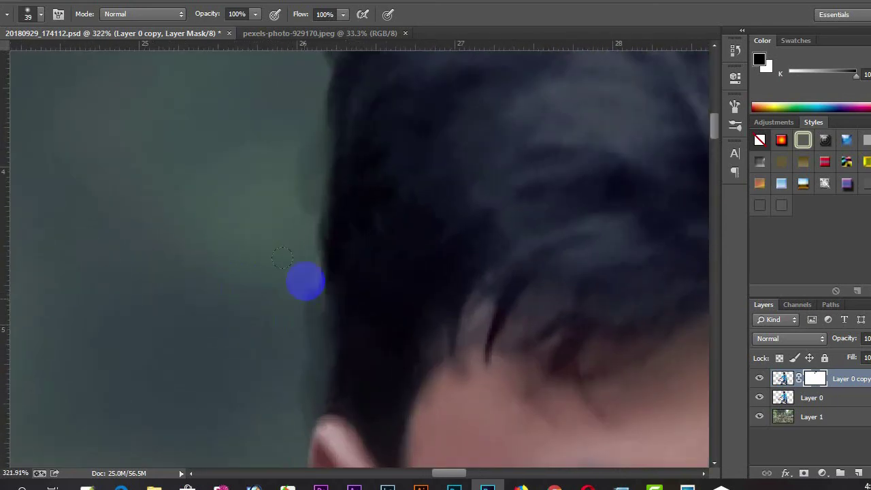
Step: Check the hair edge by toggling Layer 0, then merge Layer 0 down into Layer 1
left_click(757, 398)
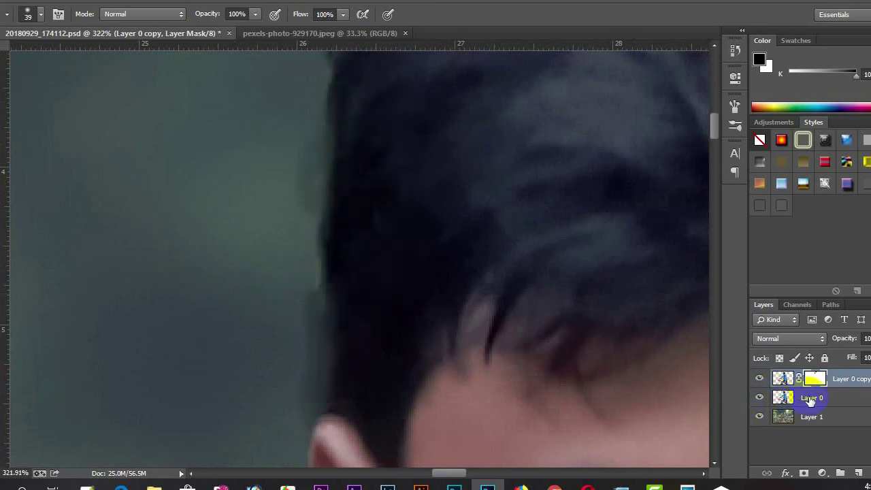
left_click(810, 399)
key("ctrl+e")
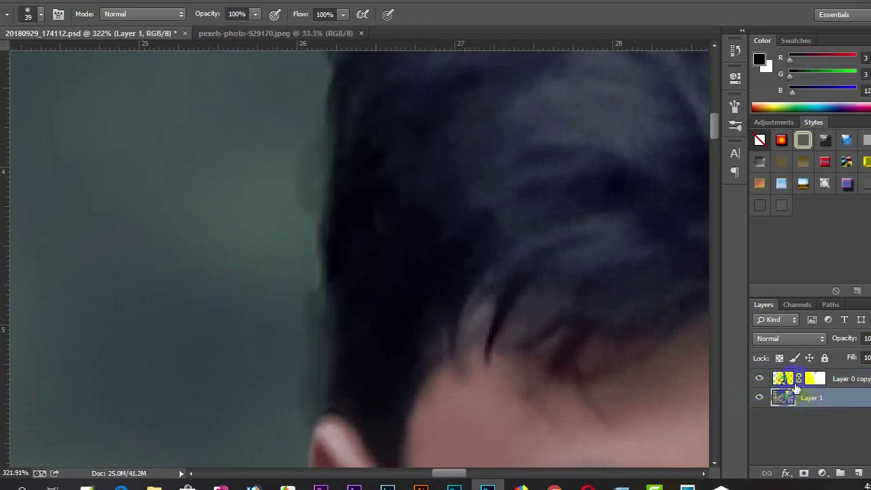
left_click(782, 379, "ctrl")
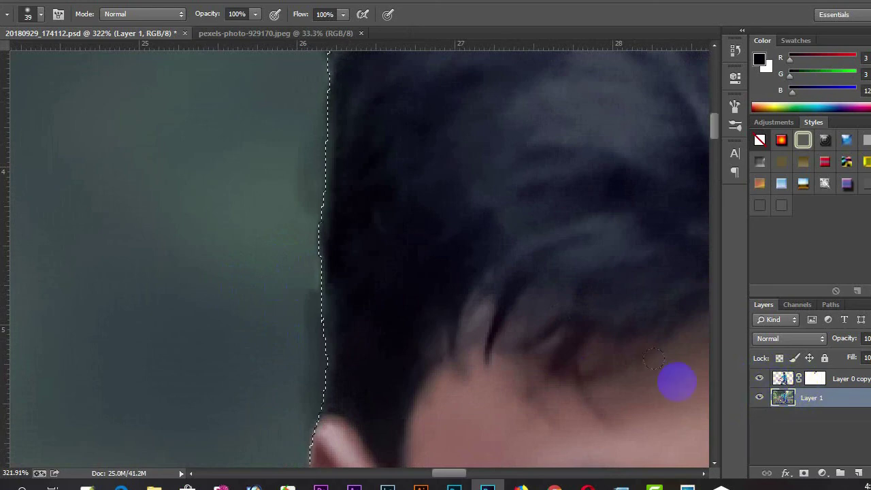
scroll(399, 299, "down", 2)
scroll(399, 299, "down", 1)
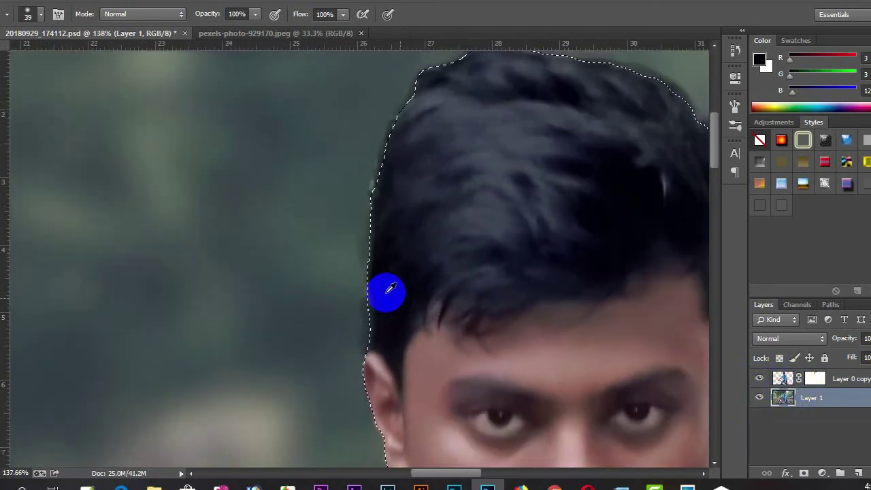
scroll(292, 229, "down", 1)
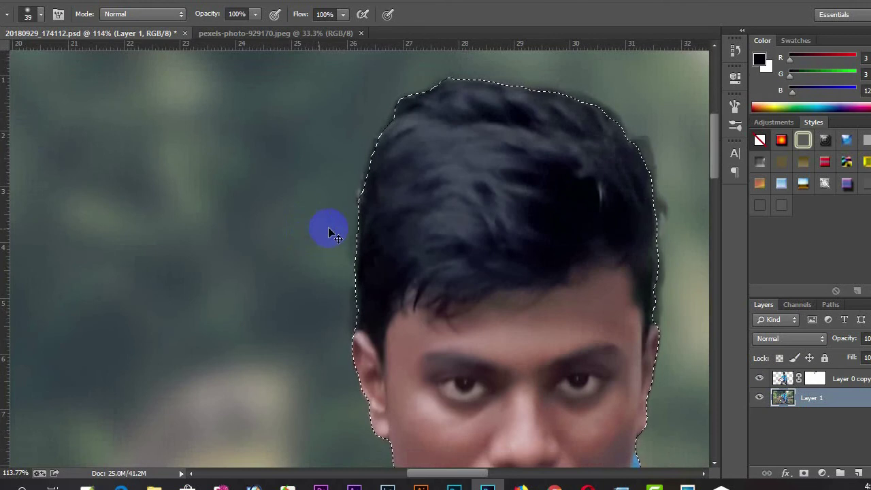
Step: Deselect, then merge Layer 0 copy and Layer 1 into one layer
key("ctrl+d")
left_click(805, 405)
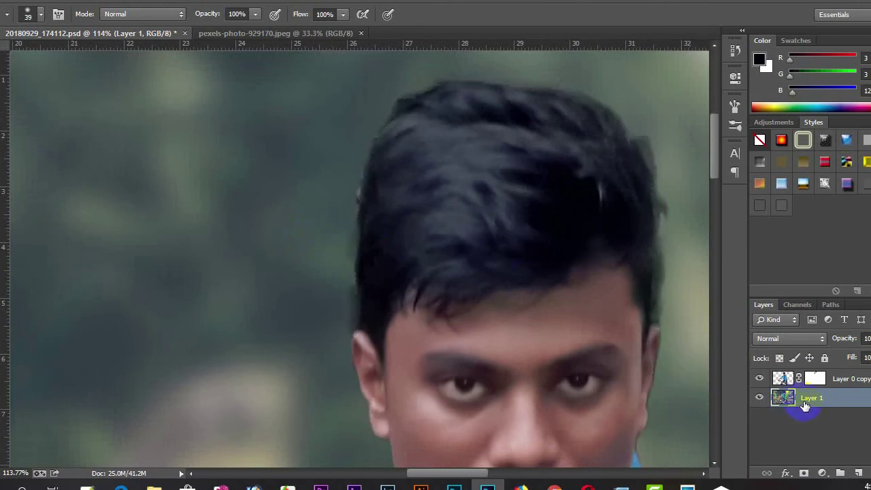
left_click(841, 380, "ctrl")
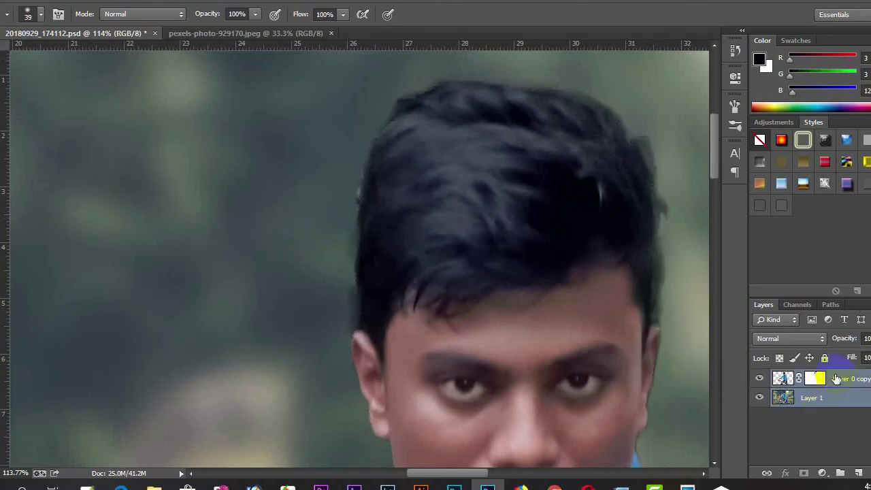
right_click(842, 393)
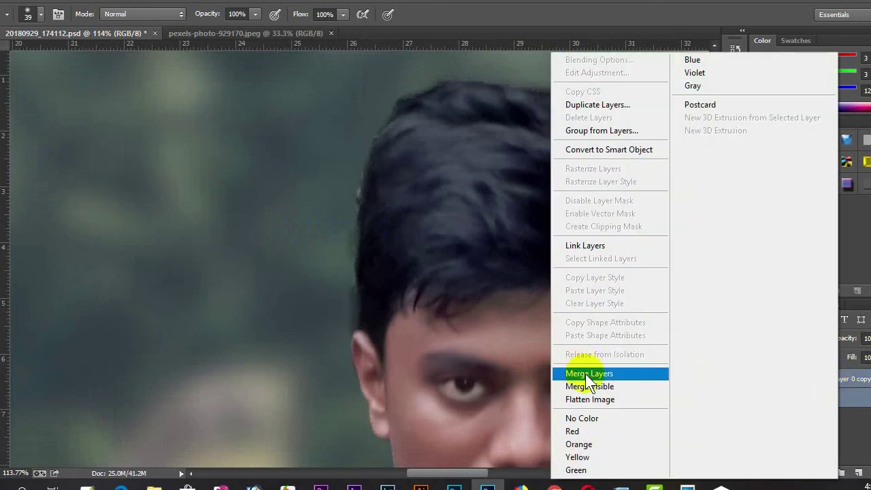
left_click(584, 372)
scroll(394, 291, "up", 3)
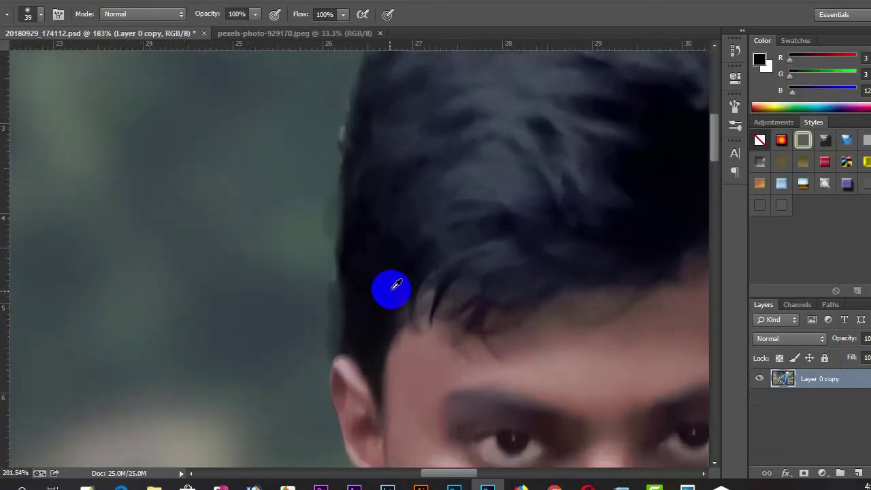
scroll(389, 288, "up", 3)
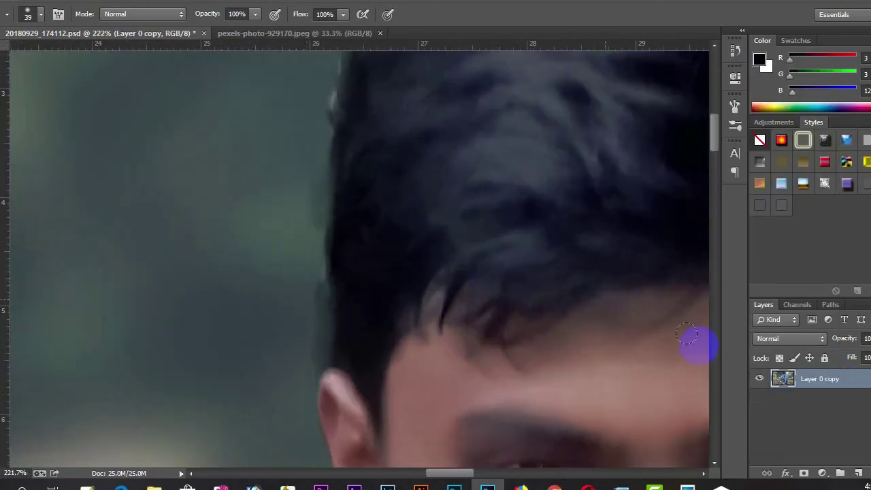
Step: Try a test mask and a new layer with dabs, then step back through history
left_click(804, 473)
left_click(301, 195)
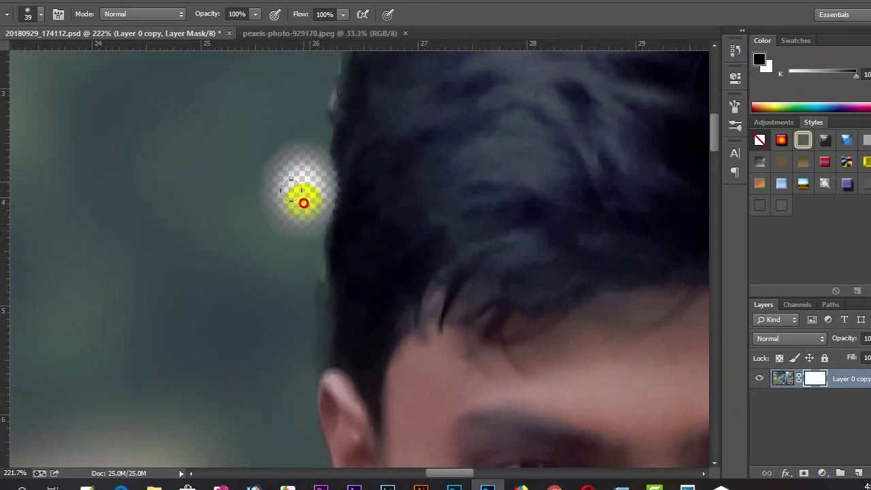
key("ctrl+z")
left_click(858, 472)
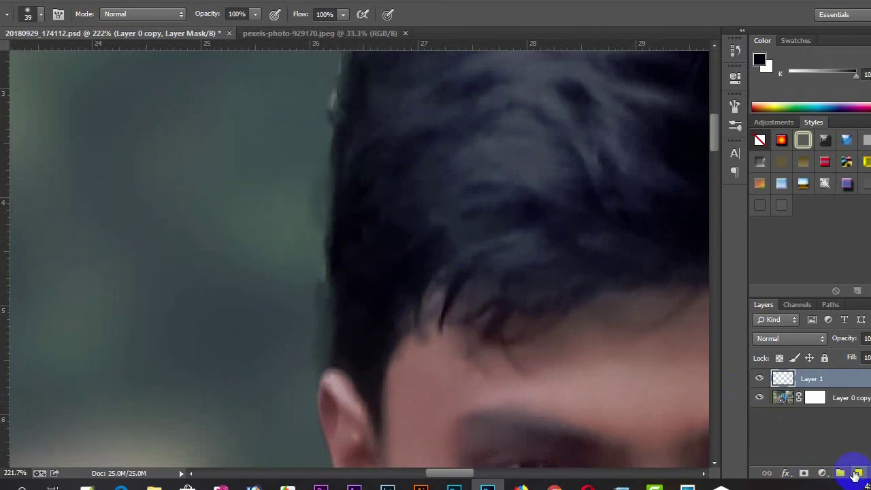
left_click(293, 208)
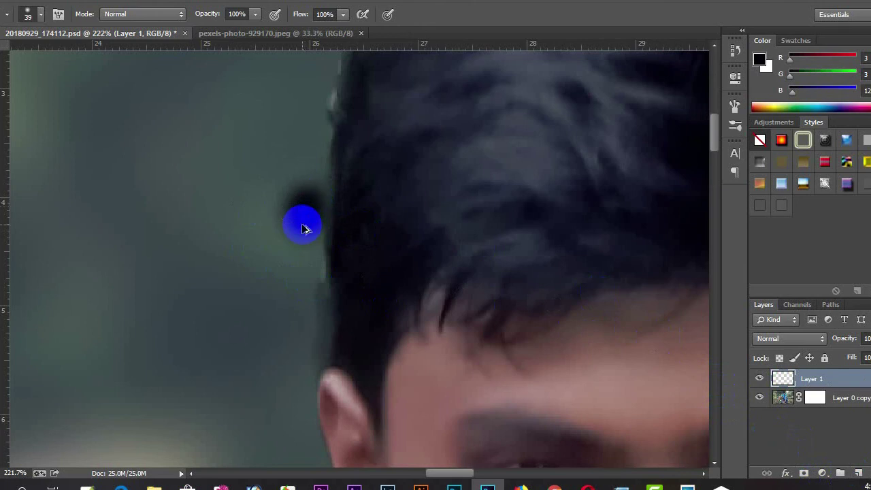
key("ctrl+z")
key("ctrl+z")
key("ctrl+z")
key("ctrl+shift+z")
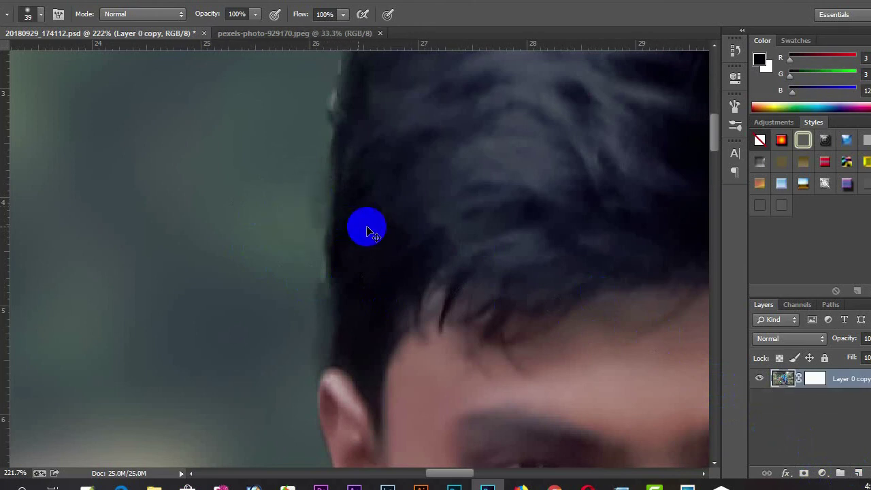
key("ctrl+shift+z")
key("ctrl+alt+z")
key("ctrl+alt+z")
key("ctrl+alt+z")
key("ctrl+alt+z")
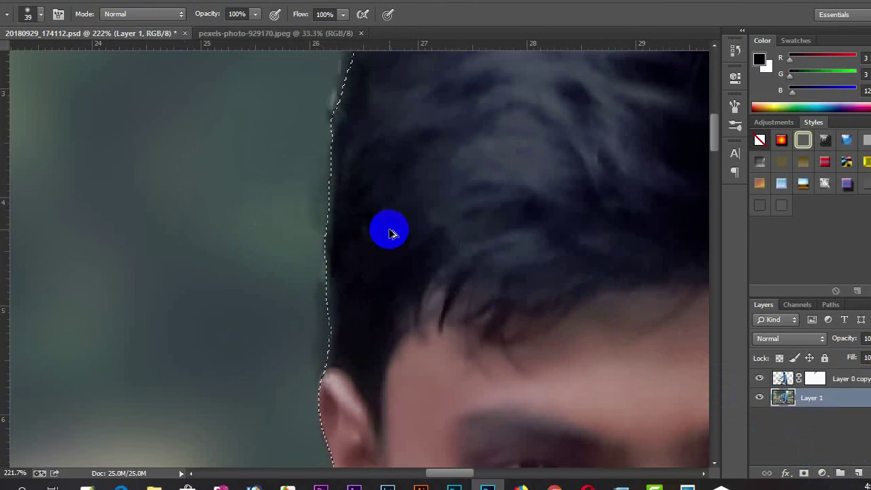
key("ctrl+alt+z")
key("ctrl+alt+z")
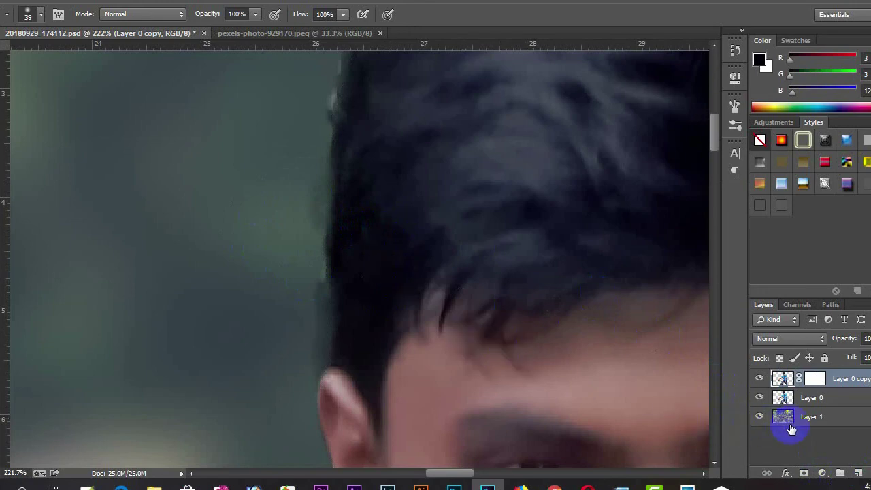
Step: Merge Layer 0 copy with Layer 0 into a single layer, undoing a stray dab
left_click(807, 401, "shift")
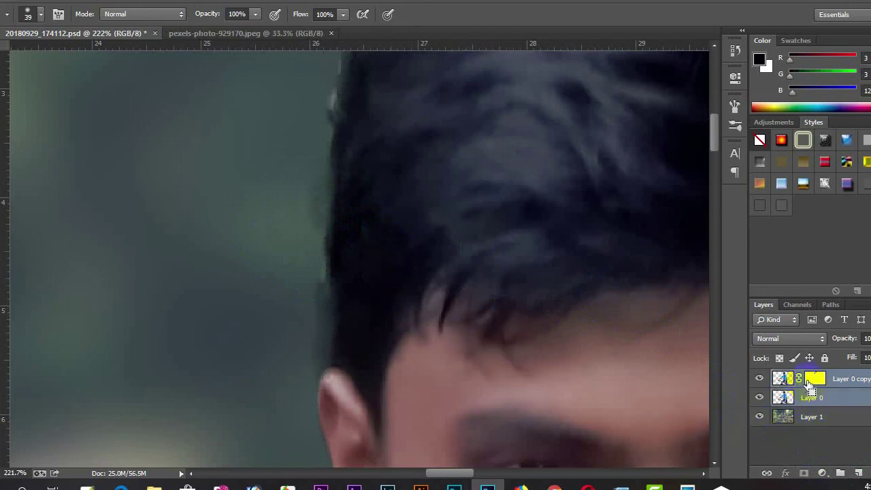
right_click(847, 381)
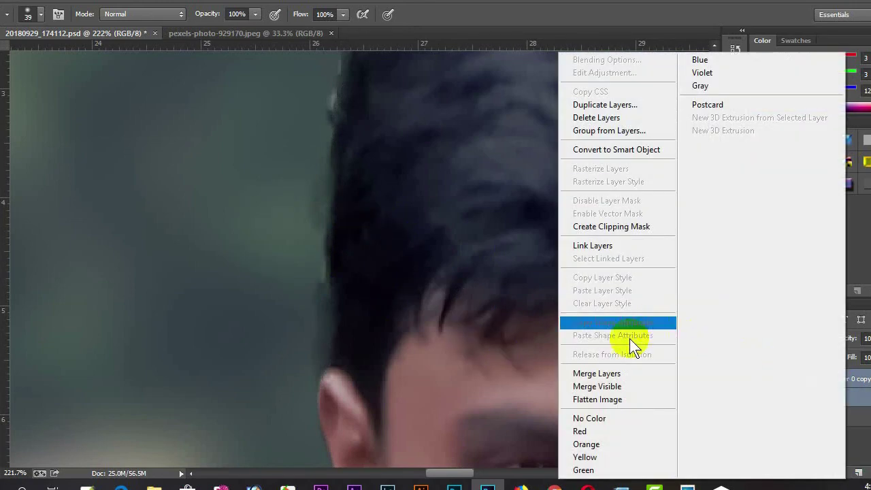
left_click(606, 367)
left_click_drag(297, 281, 275, 280)
key("ctrl+z")
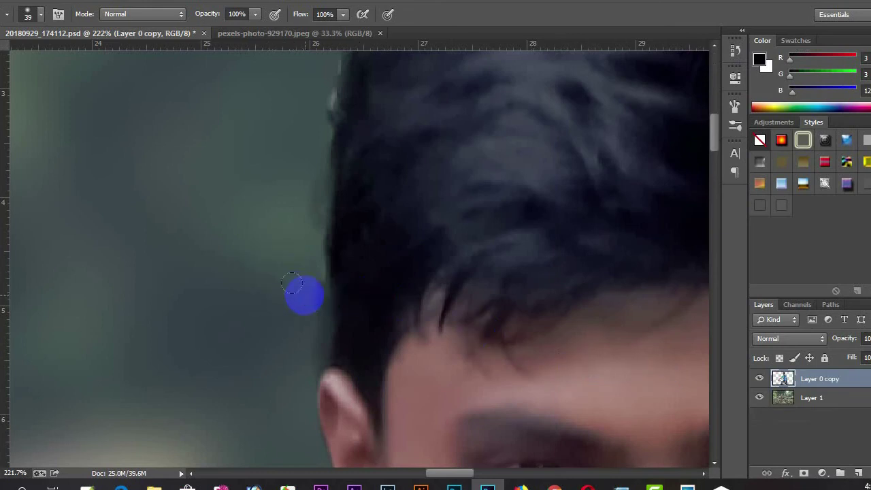
Step: Add a white layer mask to Layer 0 copy and choose the size 46 spatter brush tip
left_click(803, 473)
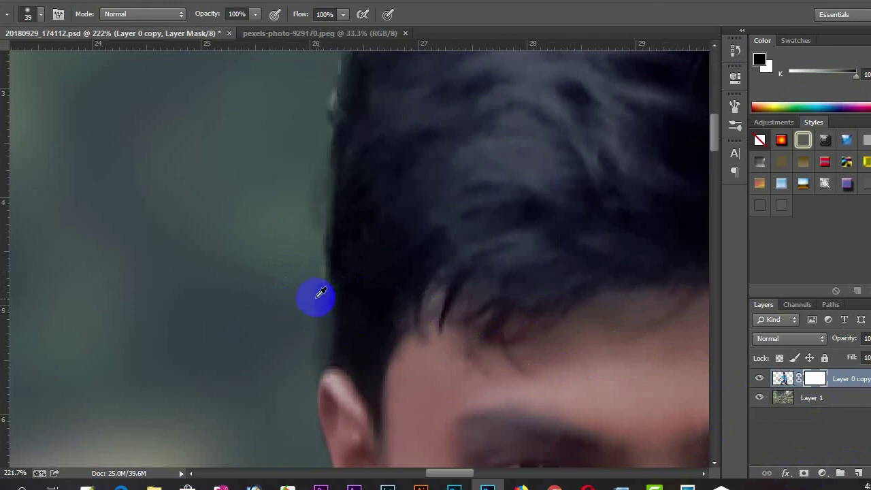
scroll(279, 288, "up", 3)
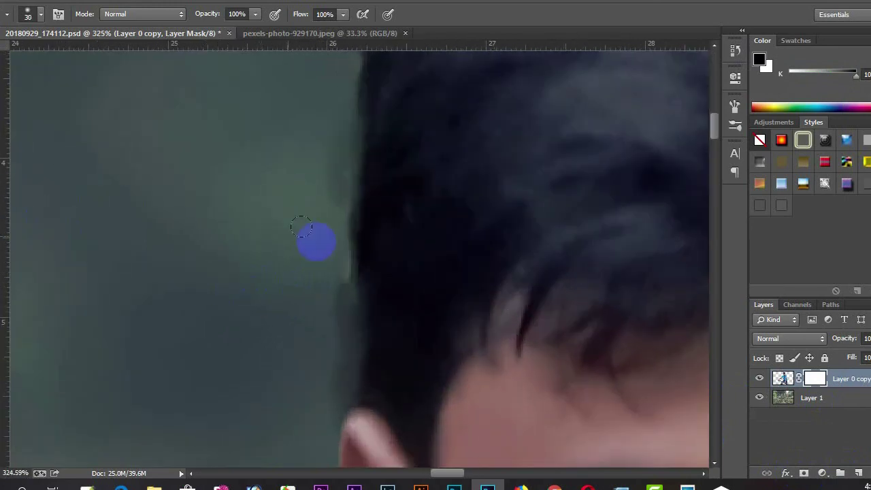
key("bracketleft")
key("bracketleft")
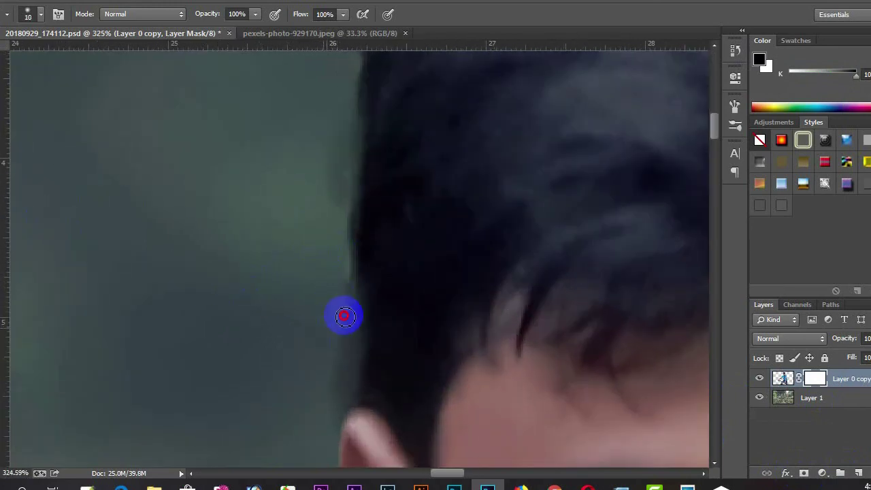
right_click(310, 360)
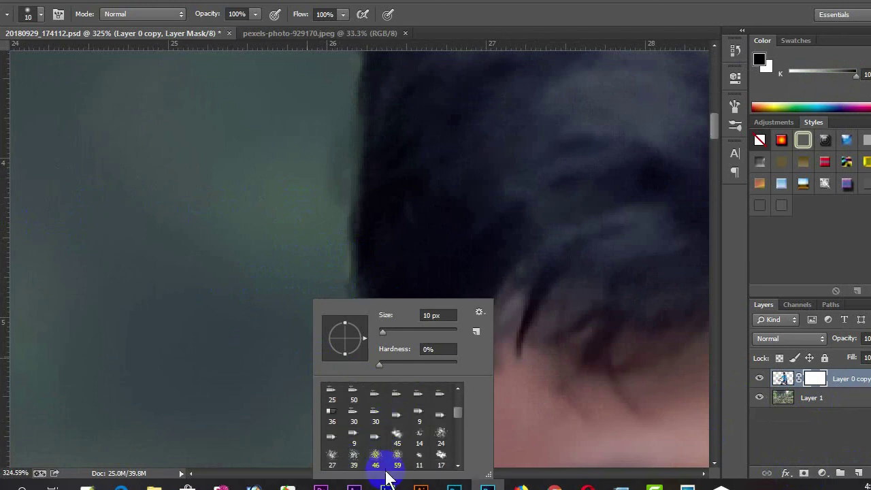
double_click(383, 461)
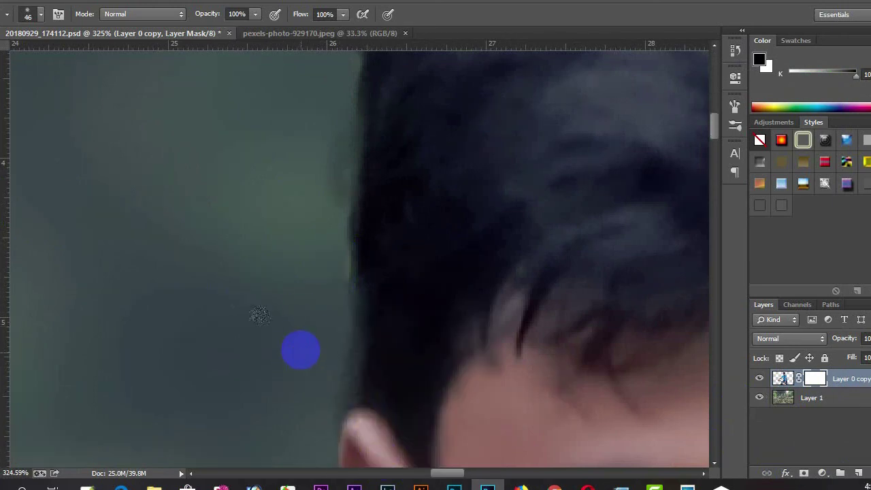
Step: Paint the mask over the background beside the hair and along its left edge
left_click(223, 334)
left_click_drag(236, 345, 231, 351)
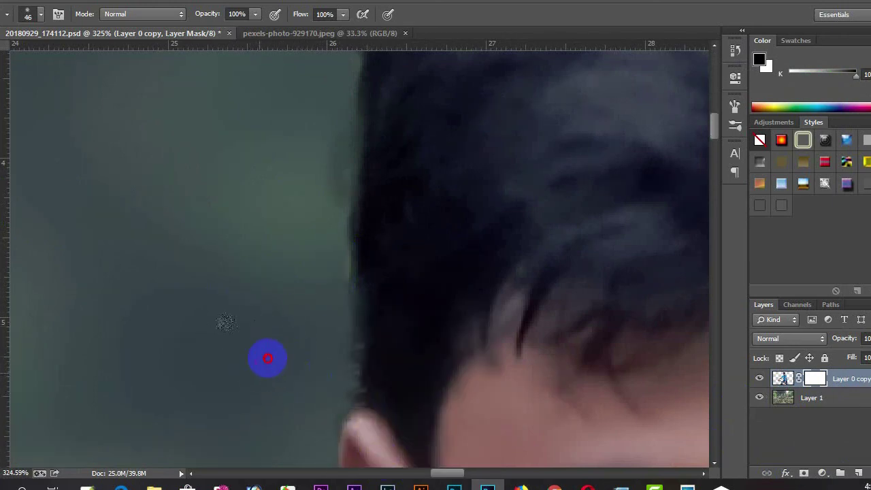
mouse_move(227, 290)
left_mouse_down()
mouse_move(252, 267)
mouse_move(215, 226)
left_mouse_up()
mouse_move(243, 189)
left_mouse_down()
mouse_move(251, 199)
mouse_move(238, 186)
left_mouse_up()
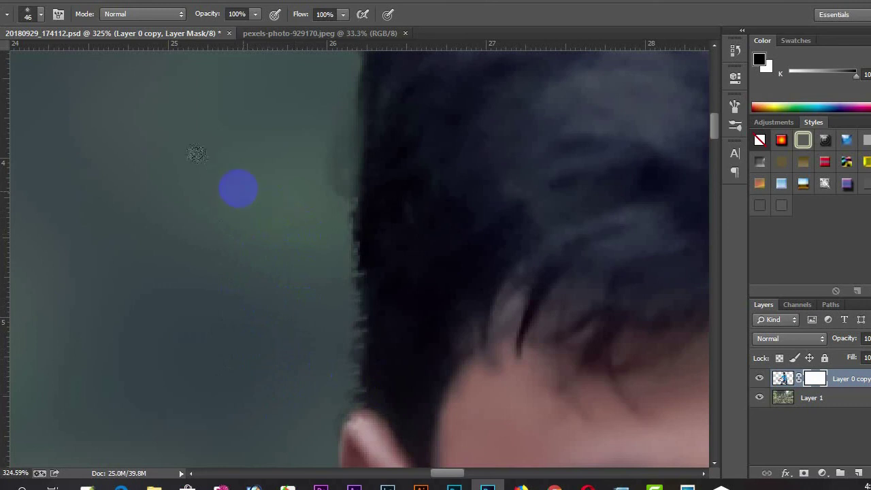
scroll(238, 175, "down", 3)
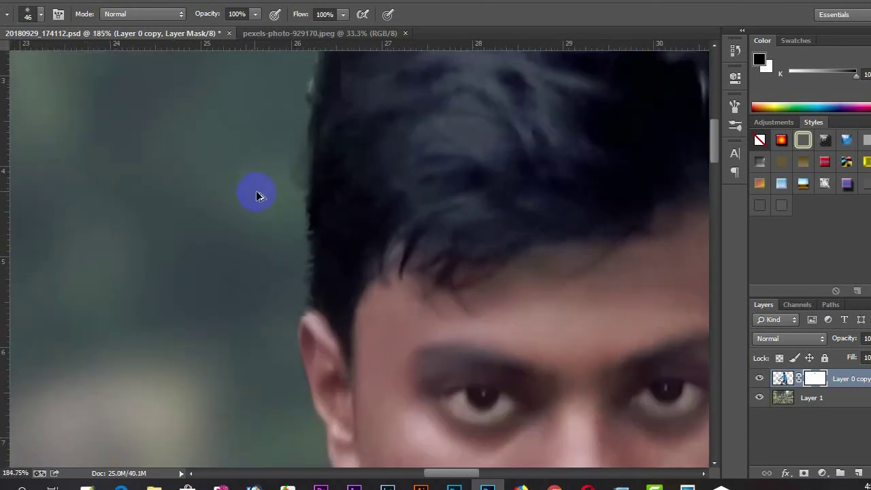
scroll(263, 258, "up", 2)
scroll(276, 259, "up", 3)
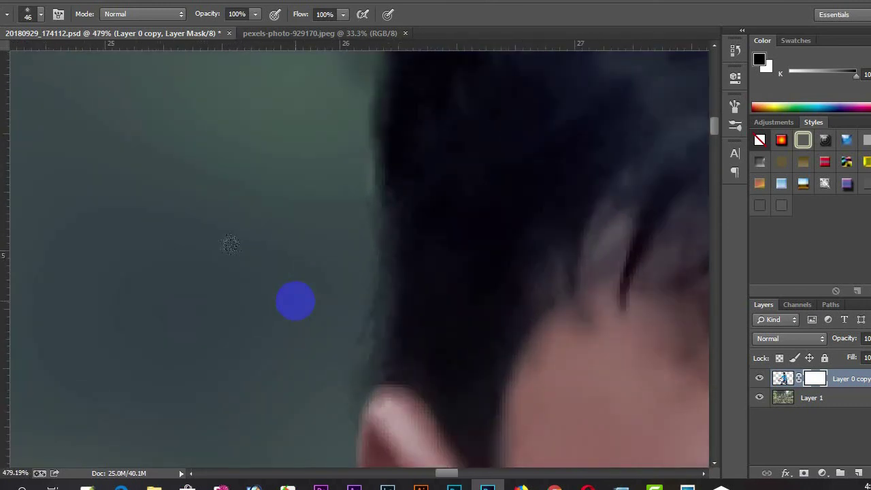
mouse_move(248, 232)
left_mouse_down()
mouse_move(146, 208)
mouse_move(207, 147)
mouse_move(237, 408)
left_mouse_up()
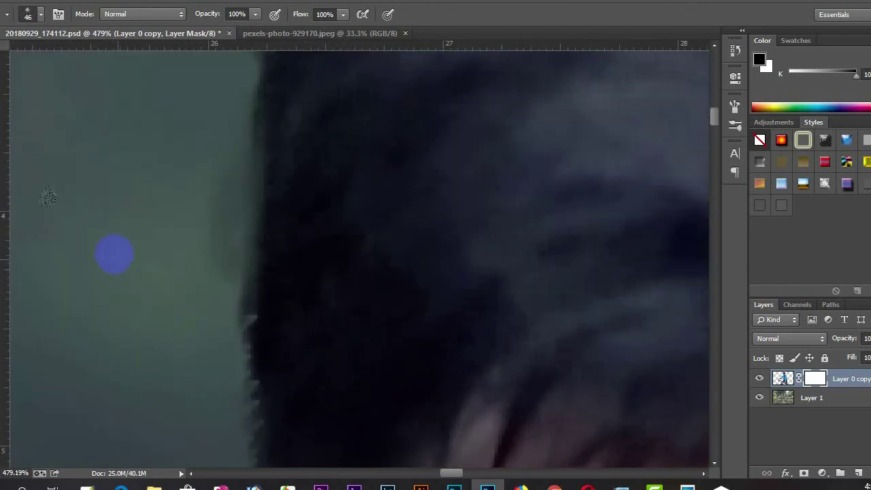
left_click_drag(169, 182, 163, 213)
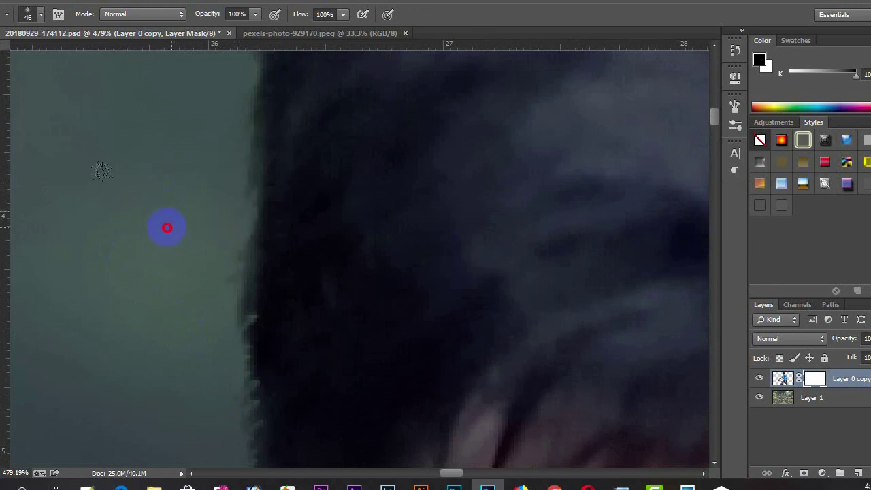
scroll(262, 306, "up", 4)
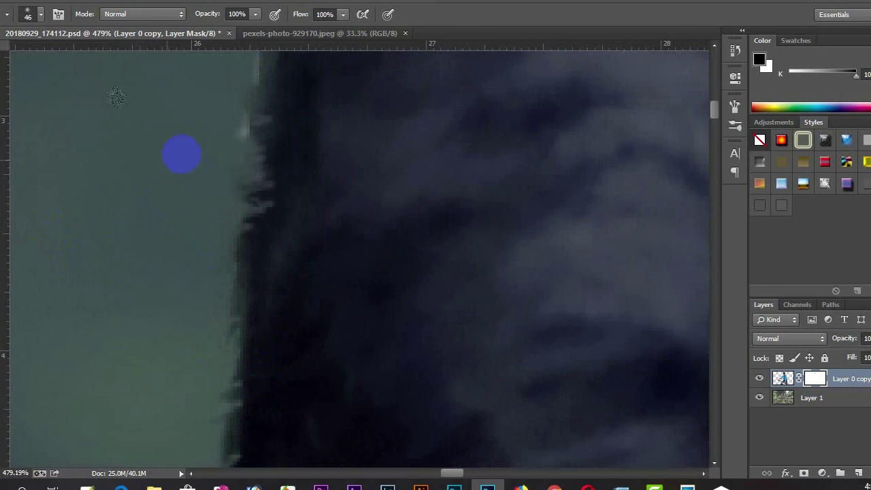
scroll(307, 213, "up", 1)
Step: Blend the upper hair edge into the background by painting along it on the mask
mouse_move(293, 213)
left_mouse_down()
mouse_move(190, 160)
mouse_move(166, 178)
left_mouse_up()
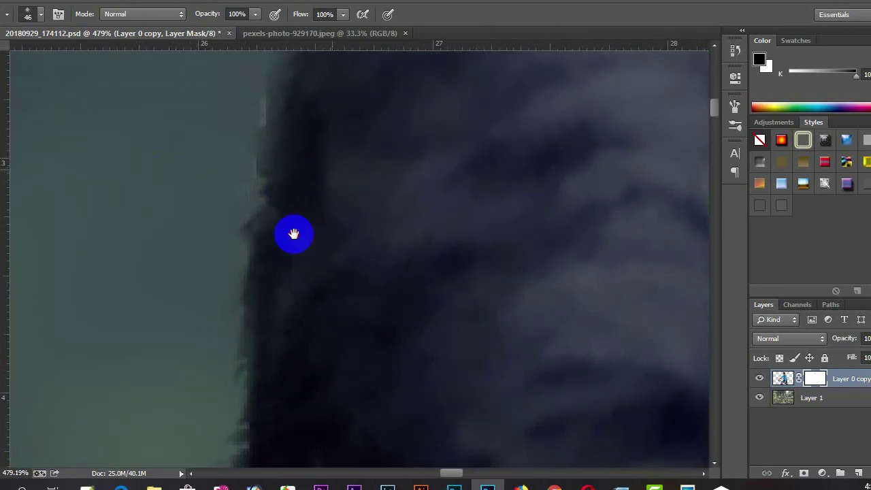
scroll(210, 240, "up", 4)
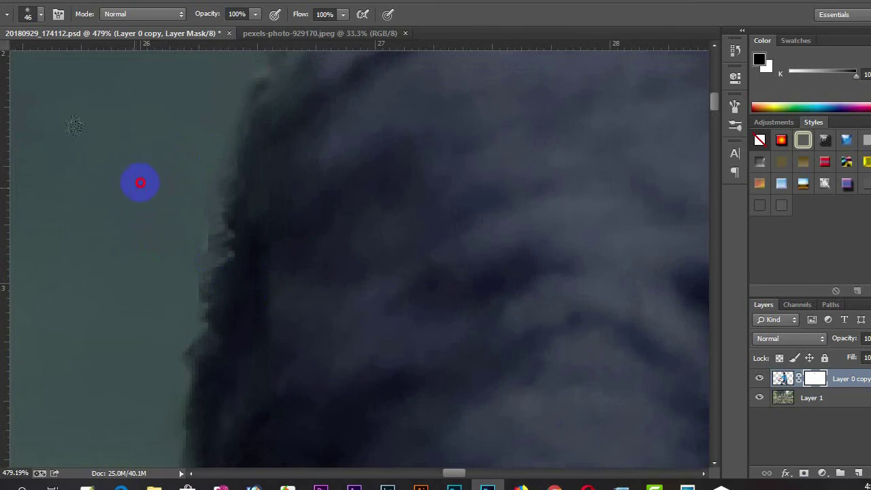
left_click_drag(75, 126, 63, 154)
scroll(204, 346, "up", 3)
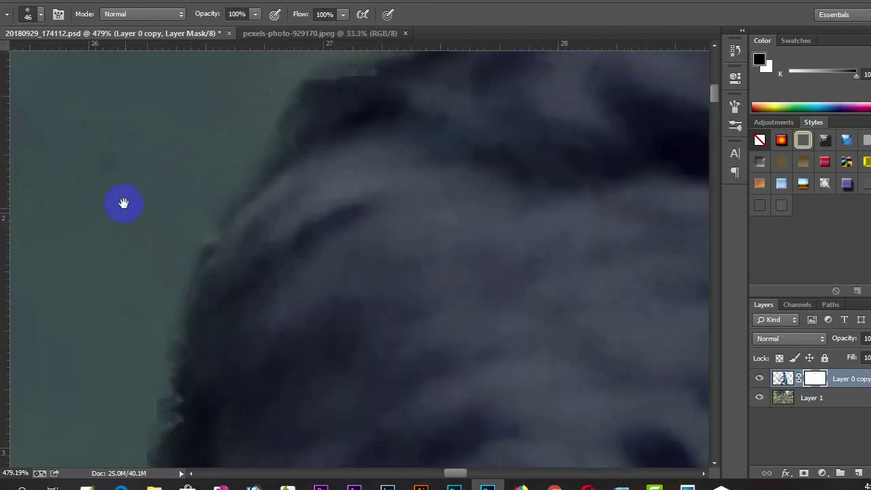
scroll(122, 200, "right", 5)
scroll(194, 288, "up", 3)
left_click_drag(242, 193, 162, 178)
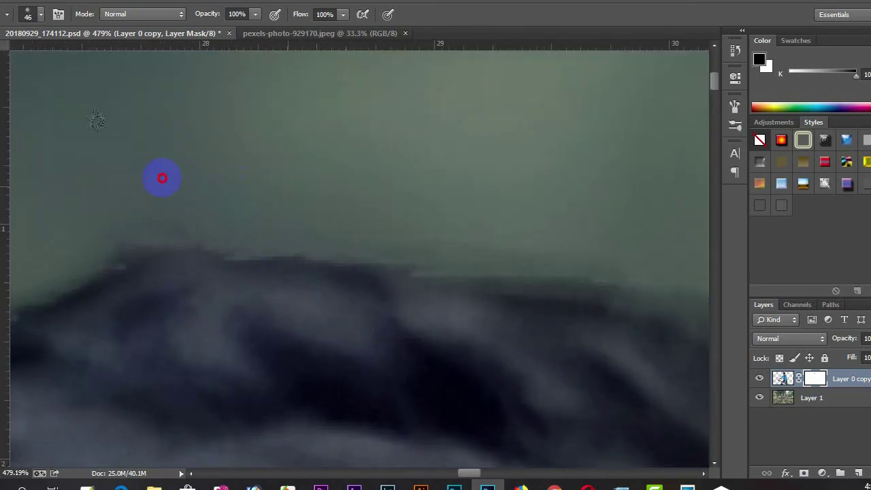
mouse_move(374, 203)
left_mouse_down()
mouse_move(603, 225)
mouse_move(378, 261)
mouse_move(319, 245)
left_mouse_up()
left_click_drag(545, 257, 417, 222)
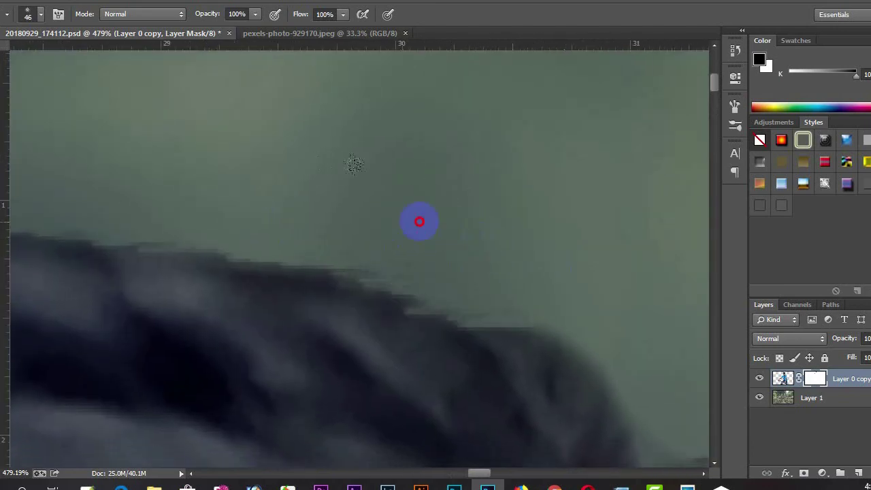
mouse_move(659, 293)
left_mouse_down()
mouse_move(393, 229)
mouse_move(483, 264)
mouse_move(426, 247)
mouse_move(490, 258)
mouse_move(485, 287)
left_mouse_up()
left_click_drag(447, 243, 394, 264)
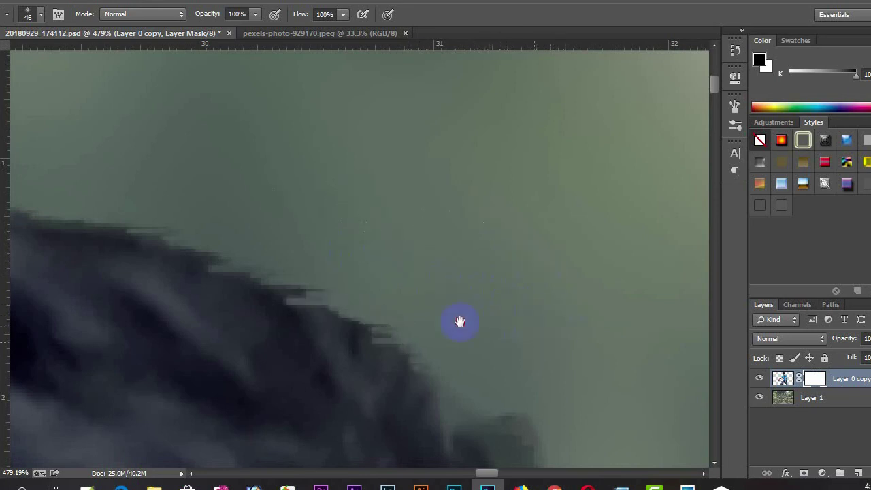
mouse_move(582, 402)
left_mouse_down()
mouse_move(511, 237)
mouse_move(408, 177)
left_mouse_up()
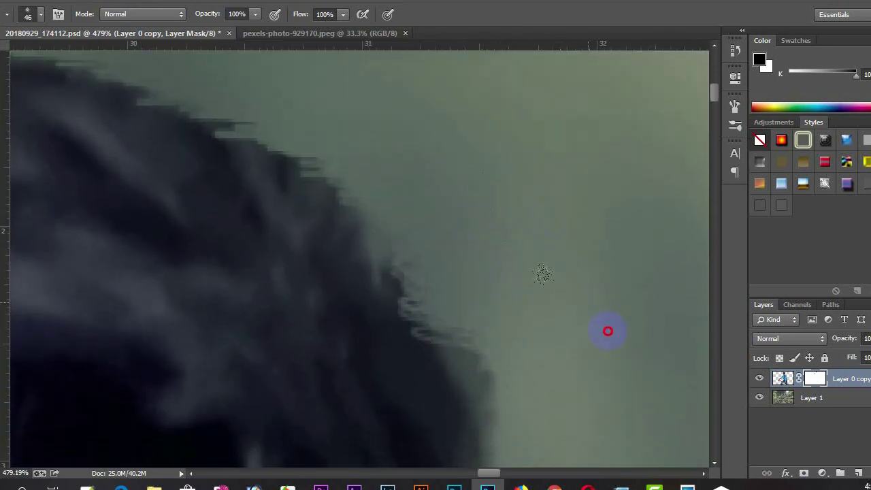
left_click_drag(569, 286, 521, 286)
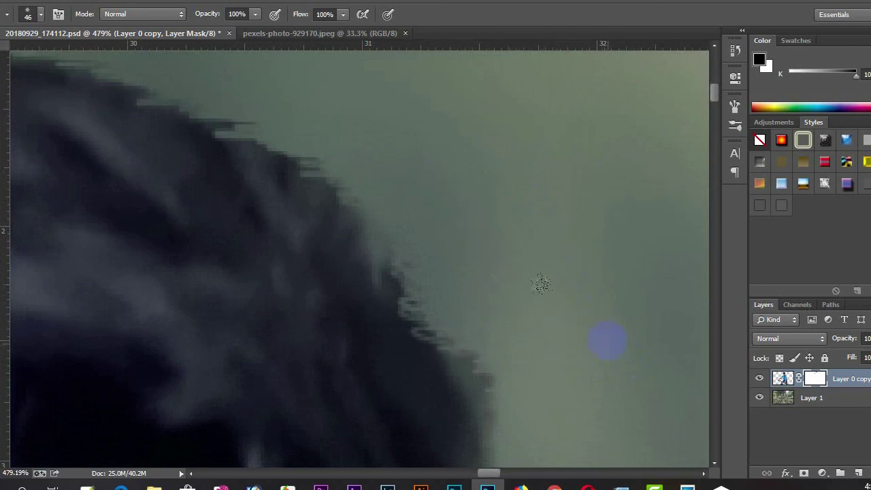
Step: Smooth the right side of the hair edge on the mask
scroll(592, 333, "down", 5)
scroll(591, 333, "down", 3)
scroll(589, 340, "down", 2)
scroll(579, 307, "down", 2)
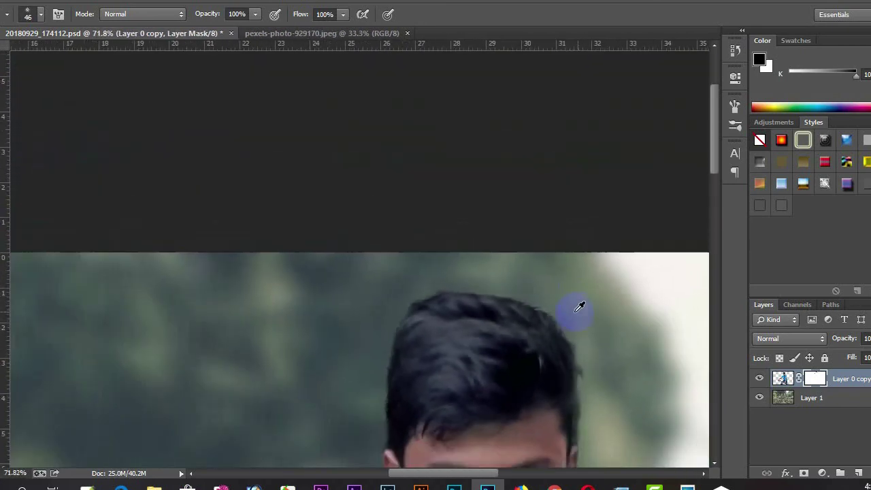
scroll(575, 300, "down", 1)
scroll(626, 334, "up", 2)
scroll(440, 359, "up", 3)
mouse_move(439, 359)
left_mouse_down()
mouse_move(370, 228)
mouse_move(467, 130)
left_mouse_up()
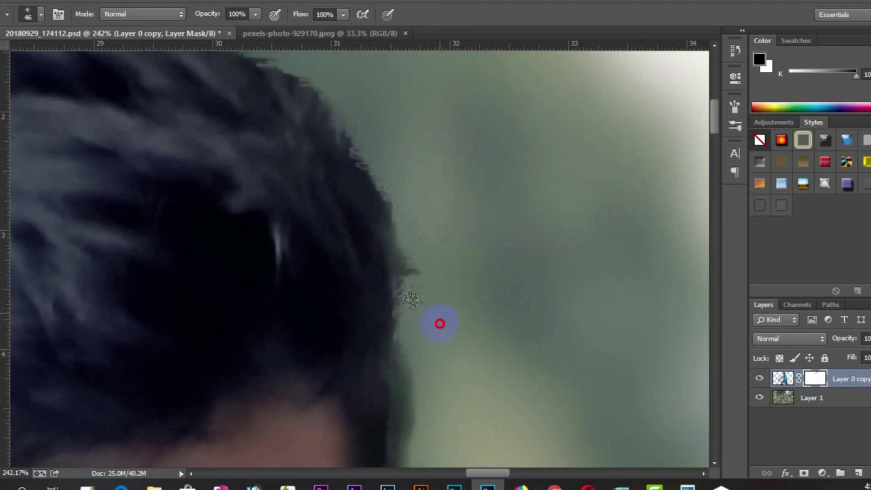
mouse_move(411, 299)
left_mouse_down()
mouse_move(438, 268)
mouse_move(403, 252)
left_mouse_up()
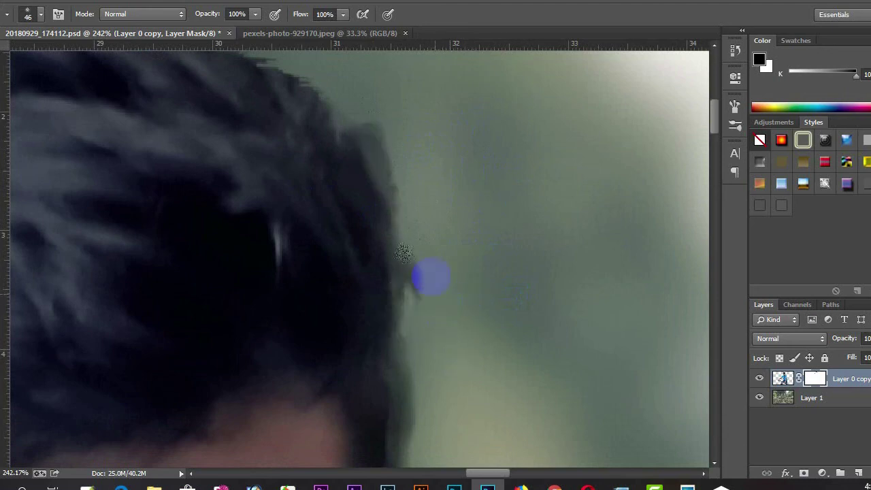
left_click_drag(428, 150, 385, 111)
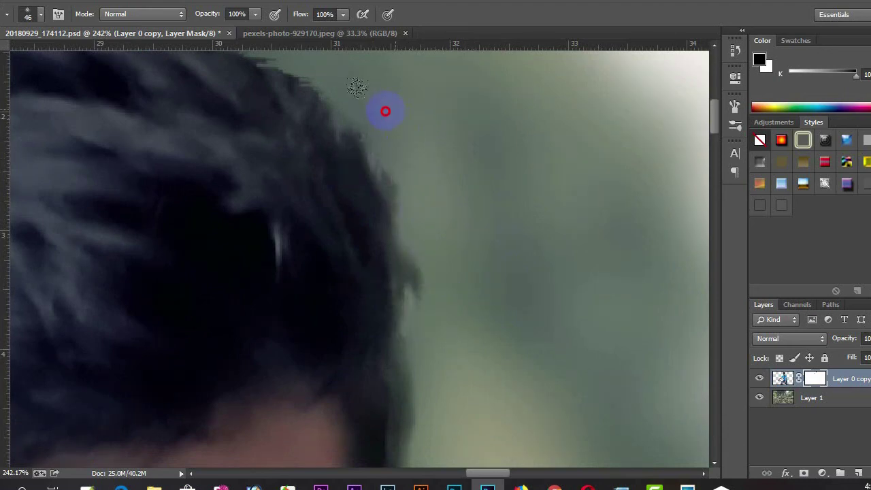
mouse_move(431, 184)
left_mouse_down()
mouse_move(427, 208)
mouse_move(450, 225)
mouse_move(422, 270)
mouse_move(421, 236)
left_mouse_up()
Step: Paint the mask down the hair edge to just above the ear
scroll(431, 276, "down", 3)
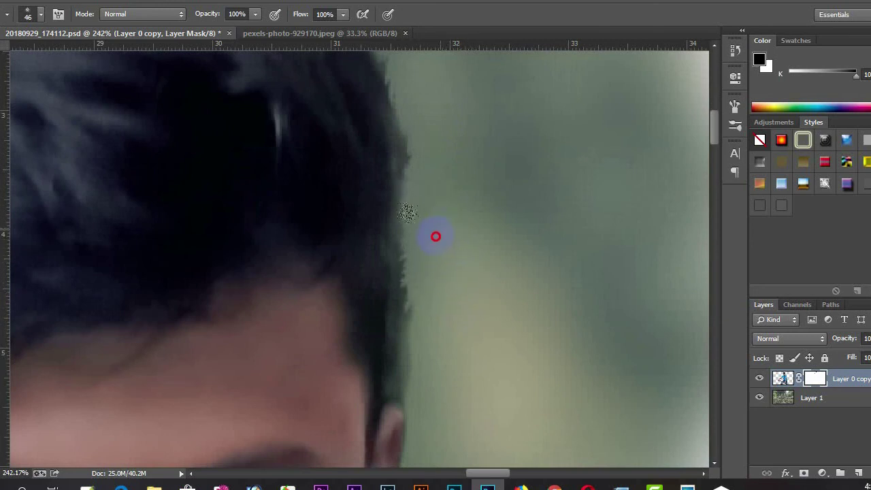
mouse_move(435, 236)
left_mouse_down()
mouse_move(451, 252)
mouse_move(455, 288)
mouse_move(434, 356)
mouse_move(436, 390)
left_mouse_up()
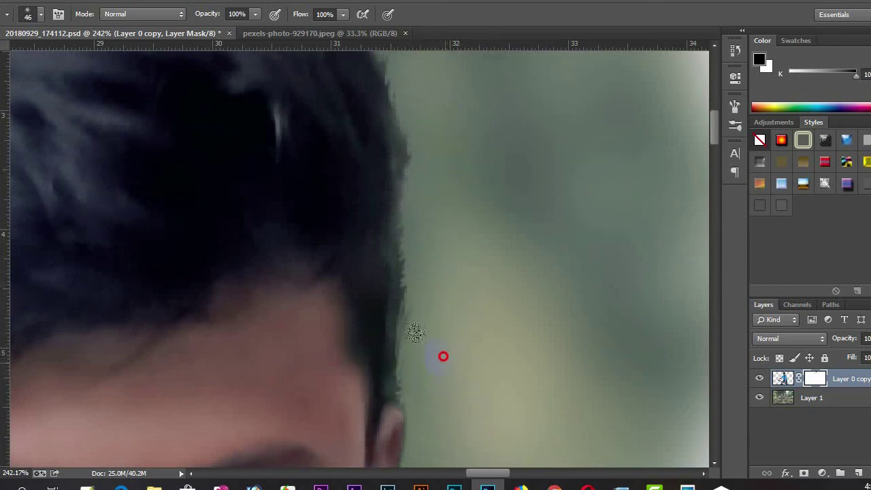
mouse_move(443, 356)
left_mouse_down()
mouse_move(432, 372)
mouse_move(443, 357)
left_mouse_up()
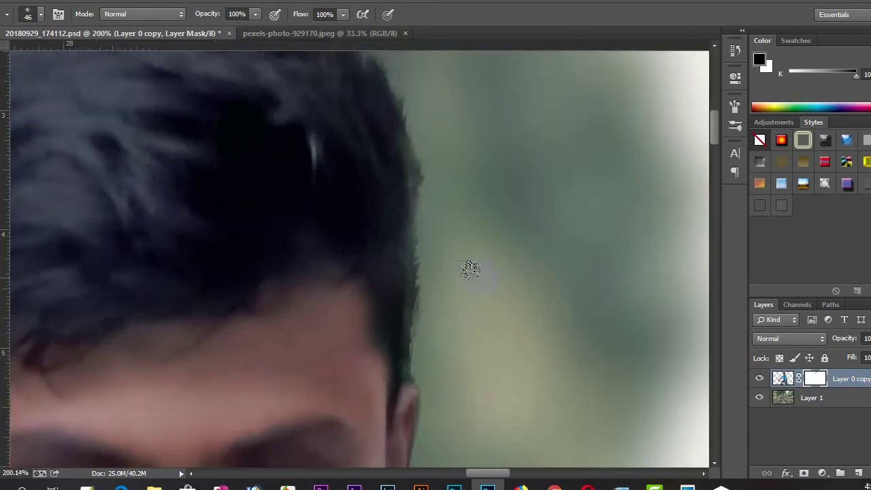
scroll(406, 218, "down", 5)
scroll(387, 195, "down", 2)
scroll(388, 193, "down", 3)
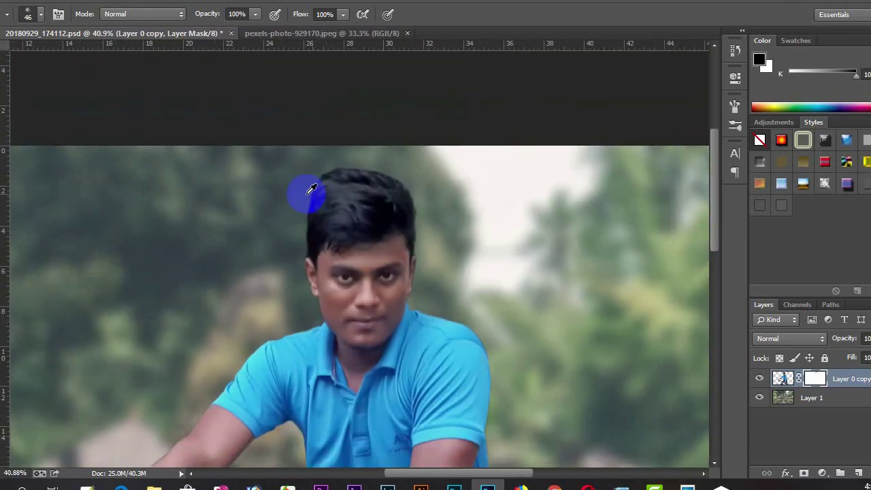
scroll(310, 228, "down", 3)
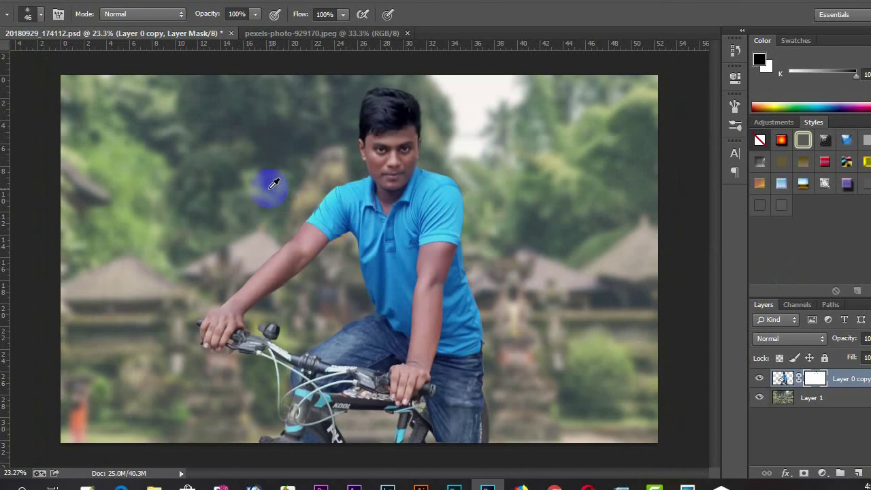
scroll(274, 184, "down", 2)
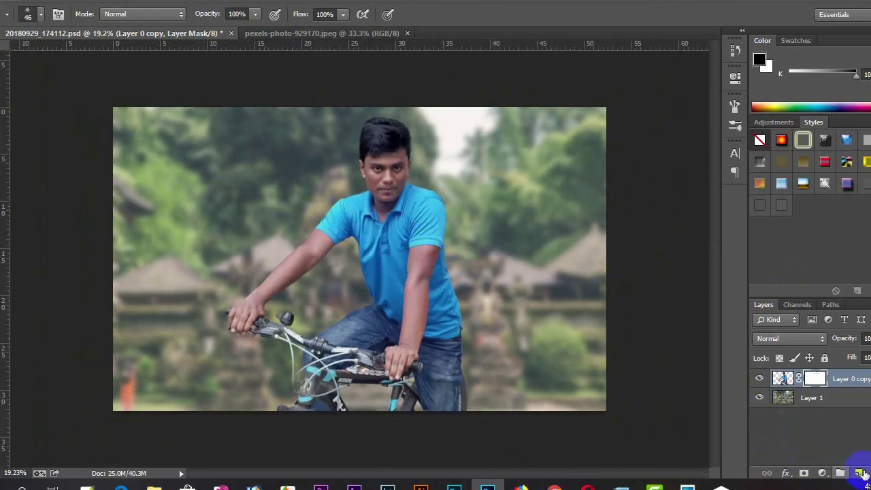
Step: Stamp the visible photo into a new Layer 2 with Apply Image, then merge it back down
left_click(859, 472)
left_click(62, 1)
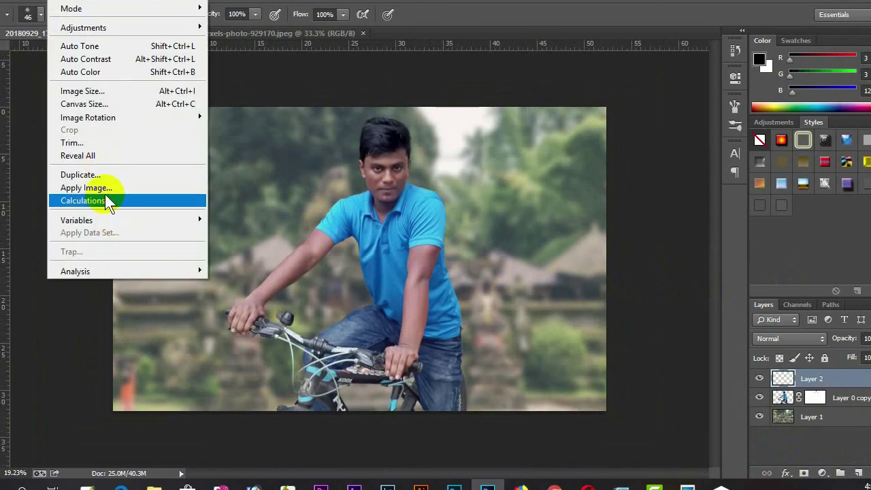
left_click(85, 188)
left_click(460, 138)
scroll(294, 111, "up", 6)
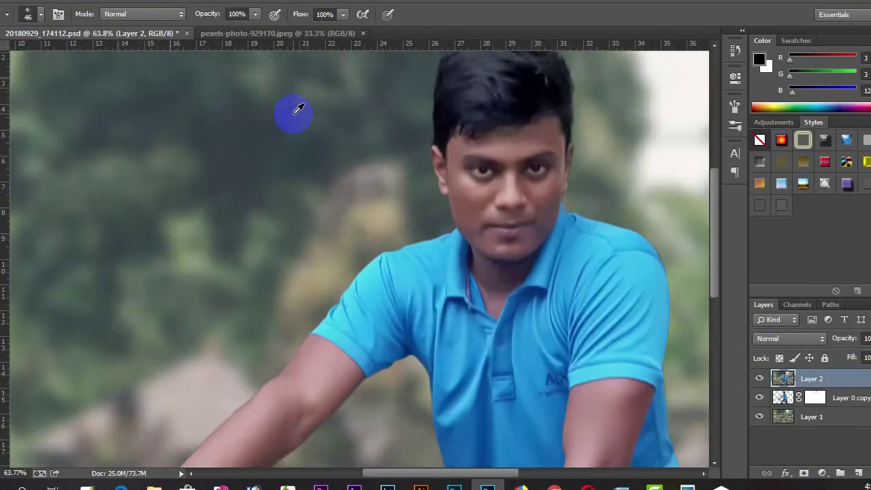
scroll(347, 133, "down", 3)
scroll(360, 130, "down", 1)
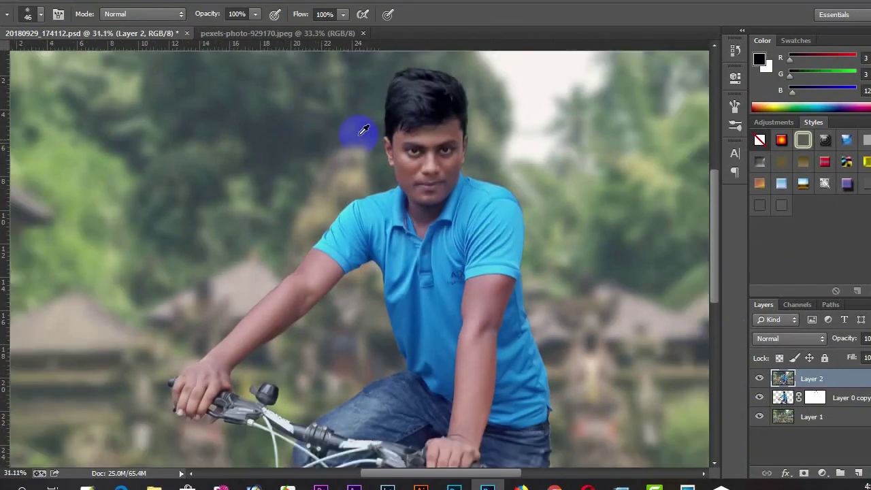
scroll(272, 136, "down", 1)
left_click(180, 2)
mouse_move(210, 291)
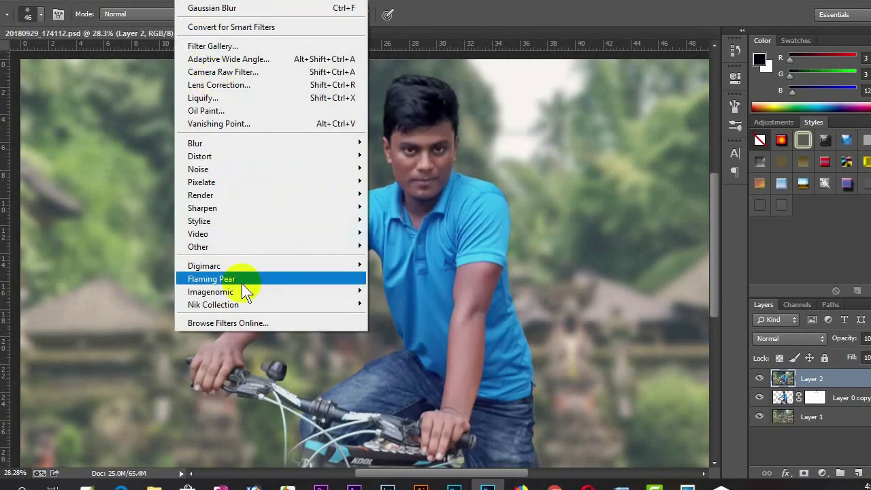
key("Escape")
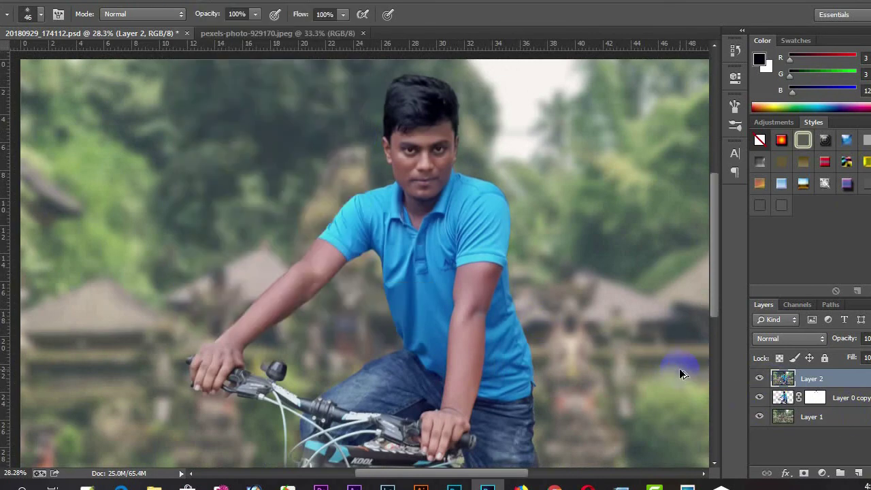
key("ctrl+e")
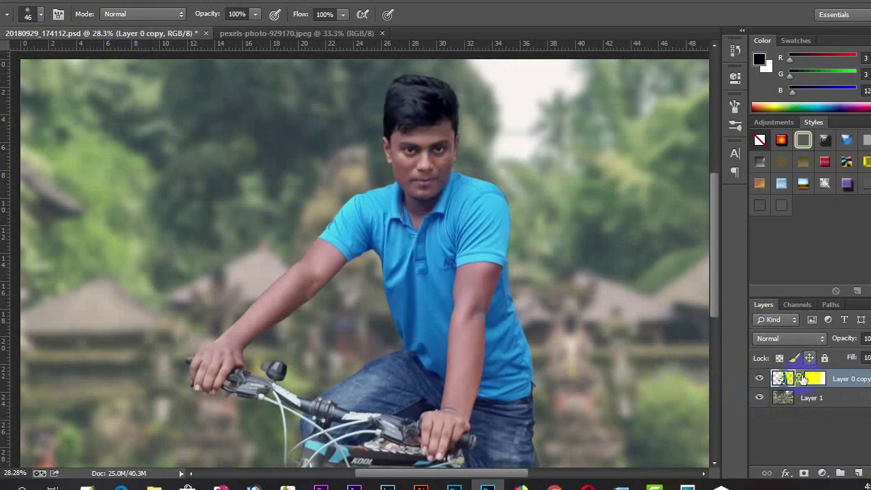
Step: Run Imagenomic Portraiture skin smoothing on Layer 0 copy with its default settings
left_click_drag(802, 378, 832, 383)
left_click(183, 2)
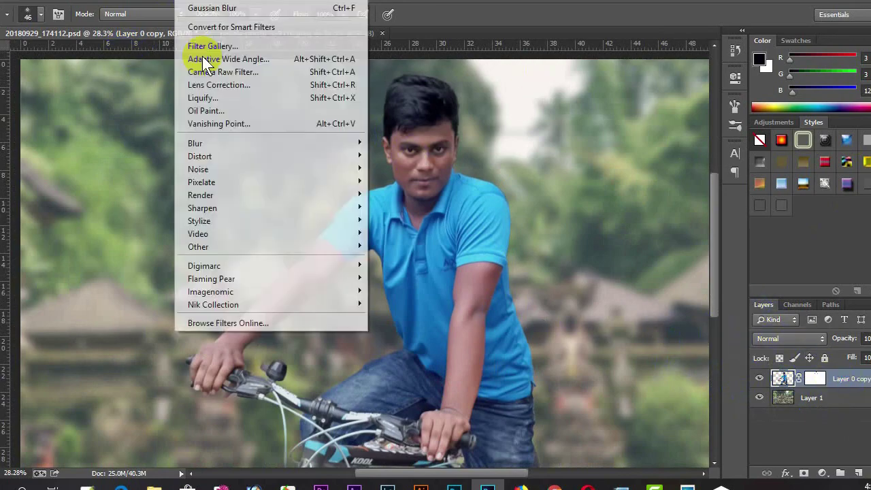
left_click(387, 306)
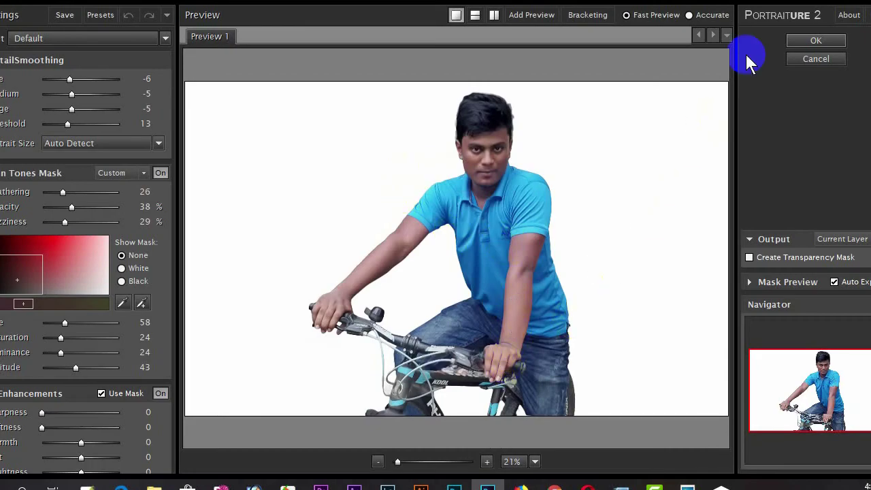
left_click(816, 41)
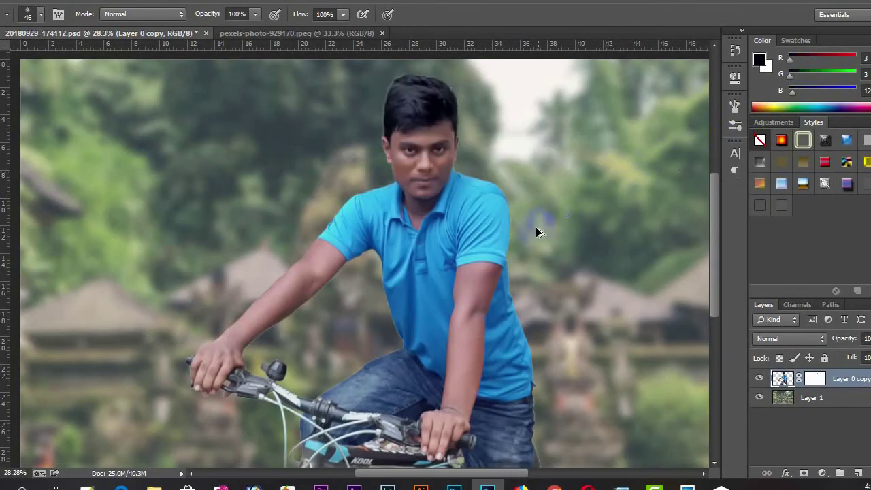
Step: Apply Imagenomic Noiseware noise reduction to the same layer
left_click(201, 1)
mouse_move(210, 291)
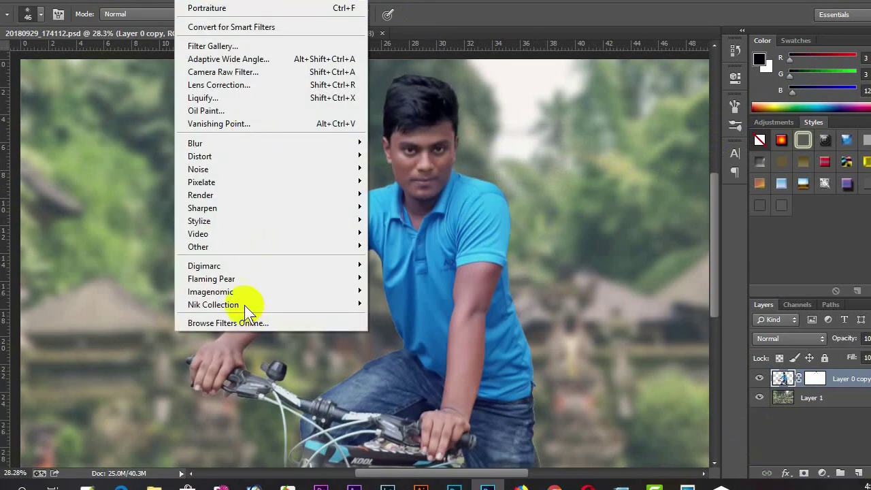
left_click(382, 294)
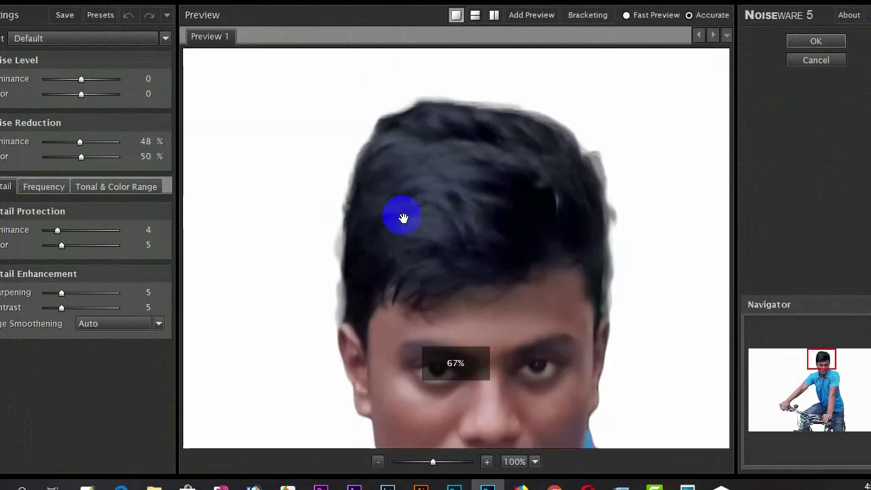
left_click(815, 41)
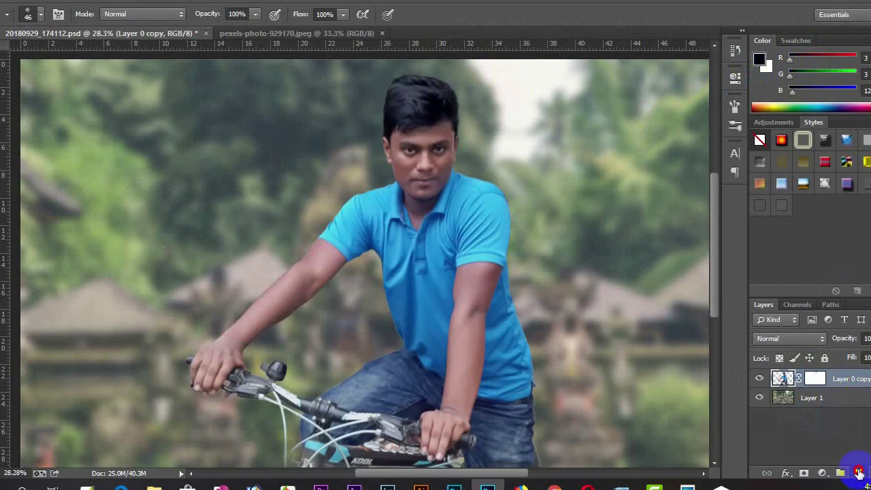
Step: Create Layer 2 above Layer 0 copy and fill it with the merged visible photo via Apply Image
left_click(858, 472)
left_click(71, 3)
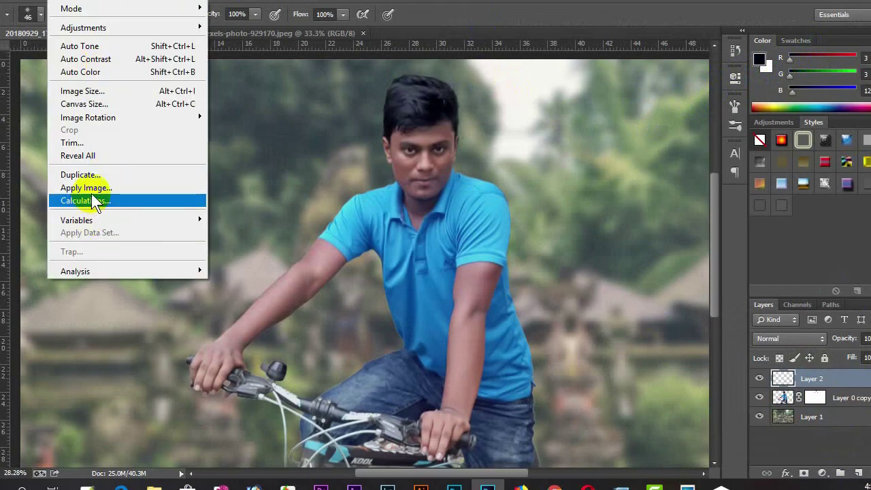
left_click(90, 189)
left_click(466, 138)
key("b")
scroll(365, 146, "down", 2)
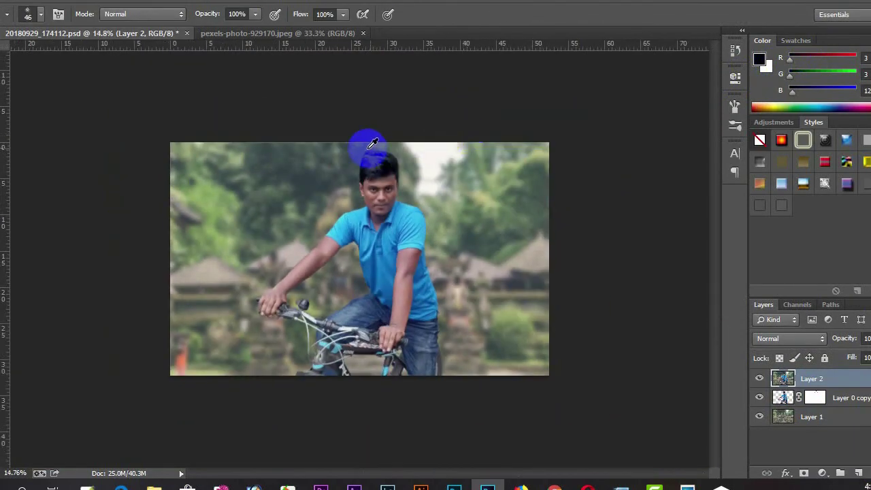
scroll(356, 136, "up", 3)
scroll(343, 121, "up", 2)
scroll(342, 120, "up", 2)
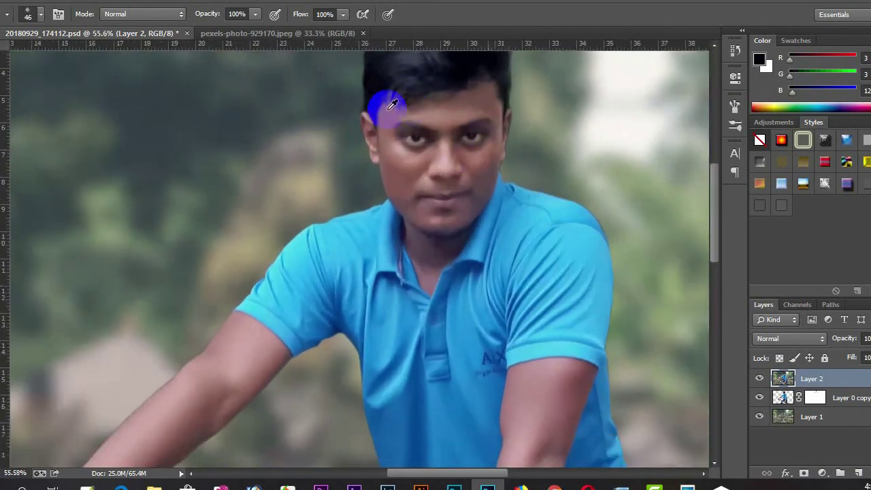
scroll(383, 102, "down", 1)
Step: Run a second Portraiture pass on Layer 2 and confirm its settings
left_click(197, 3)
mouse_move(211, 291)
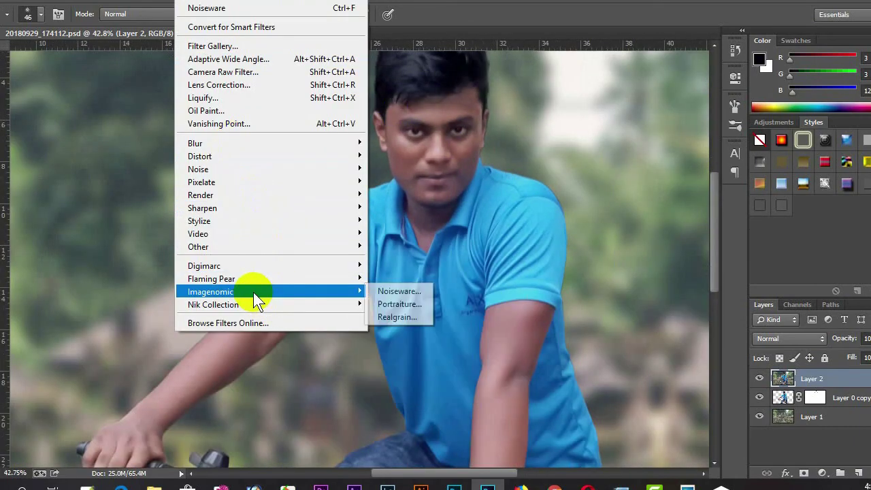
left_click(396, 304)
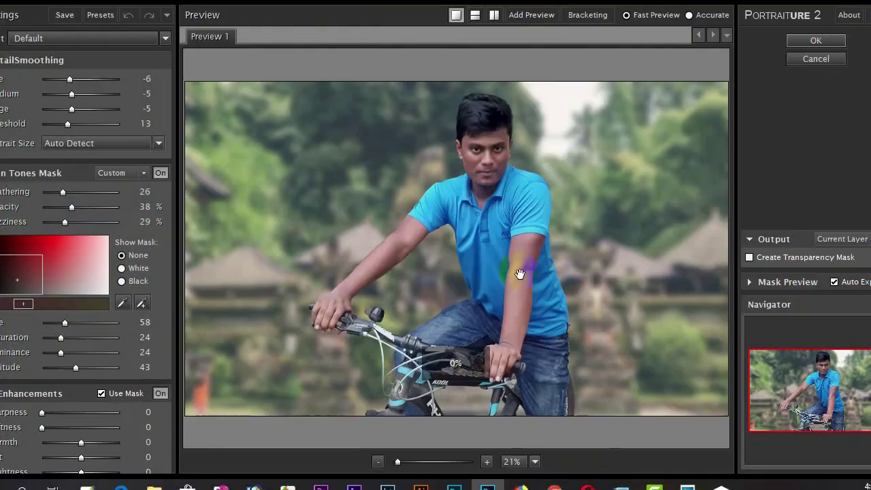
left_click(836, 41)
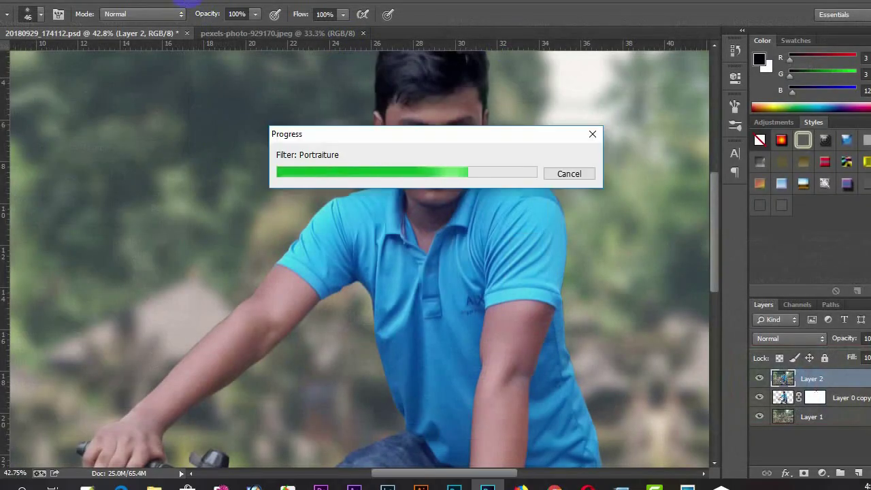
left_click(193, 2)
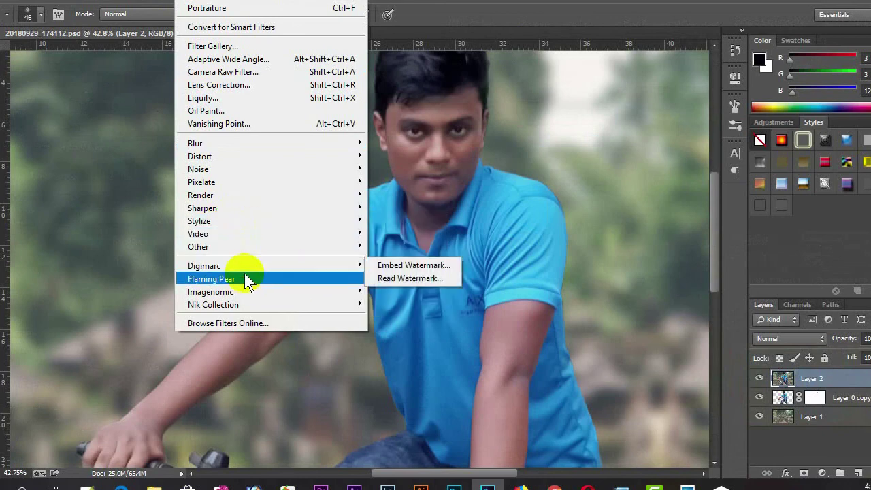
mouse_move(210, 291)
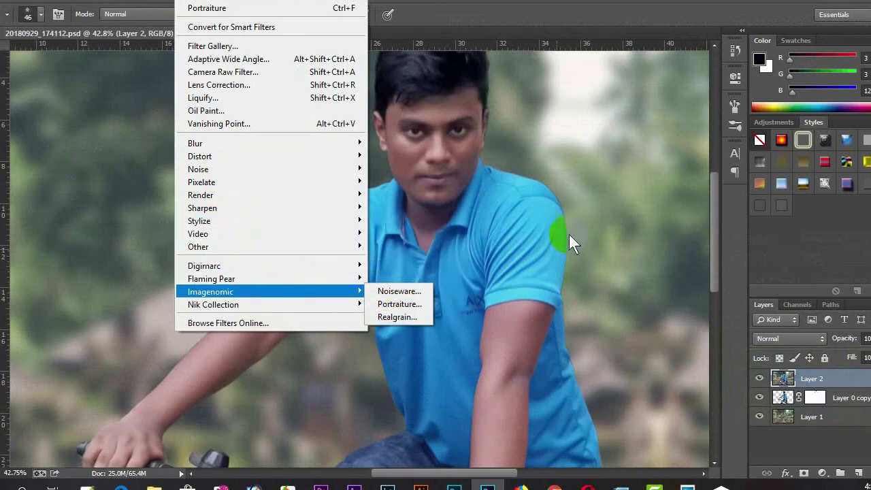
left_click(570, 231)
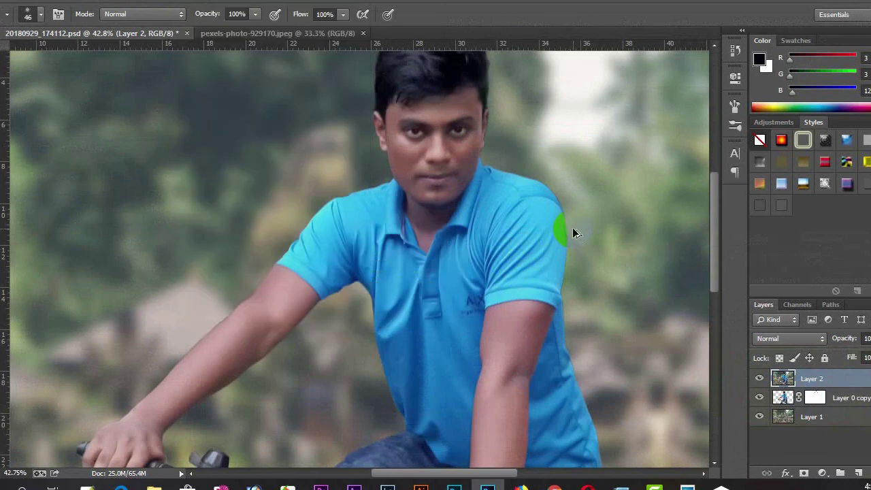
left_click(164, 2)
Step: In Camera Raw, warm the temperature, set exposure -0.35, shadows +19, raise blacks and add saturation
left_click(208, 72)
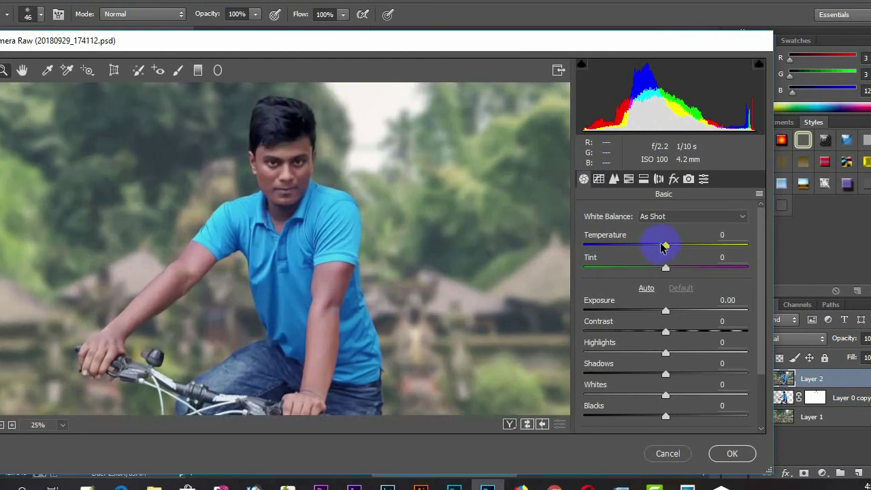
mouse_move(667, 244)
left_mouse_down()
mouse_move(680, 246)
mouse_move(648, 270)
left_mouse_up()
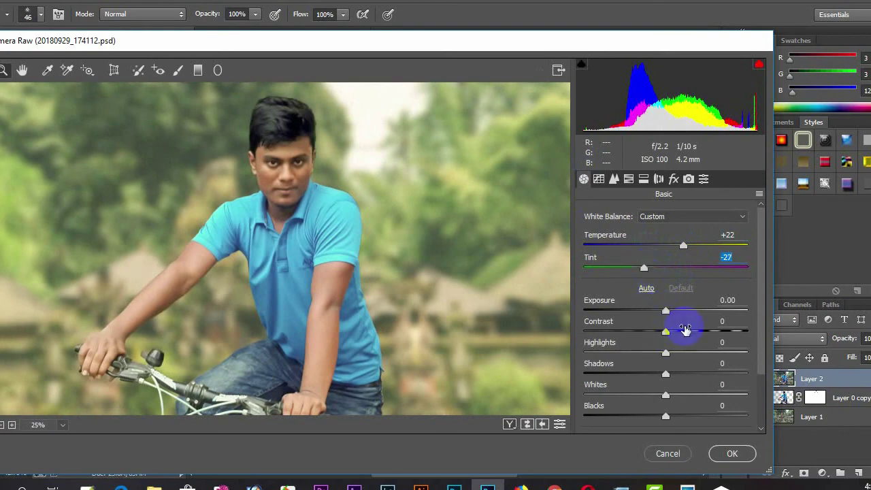
mouse_move(665, 312)
left_mouse_down()
mouse_move(669, 335)
mouse_move(721, 359)
left_mouse_up()
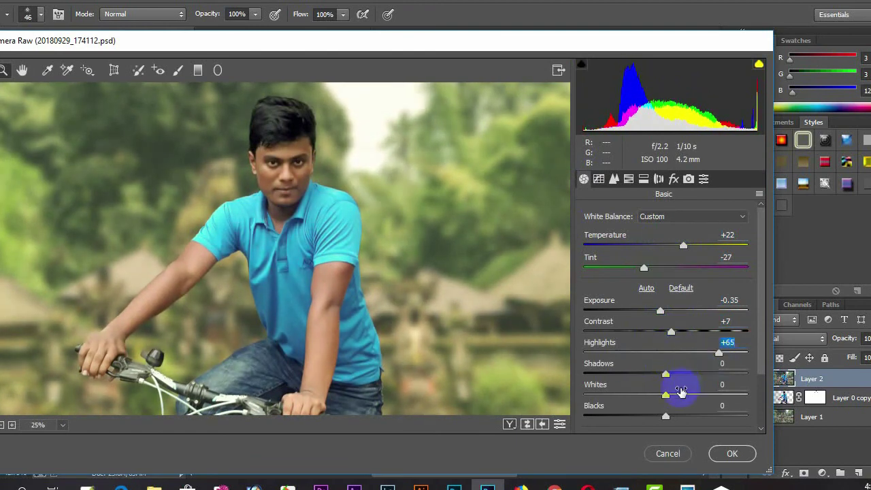
left_click_drag(665, 374, 679, 374)
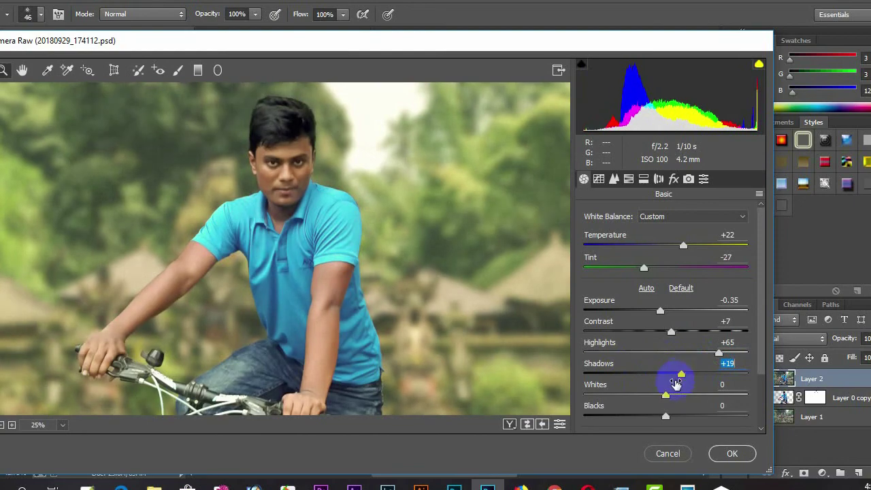
mouse_move(665, 412)
left_mouse_down()
mouse_move(688, 406)
mouse_move(615, 401)
left_mouse_up()
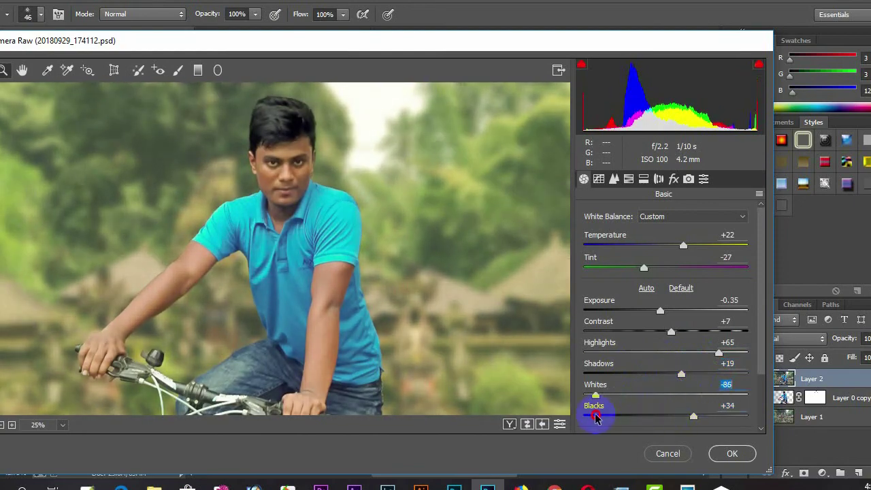
scroll(674, 420, "down", 3)
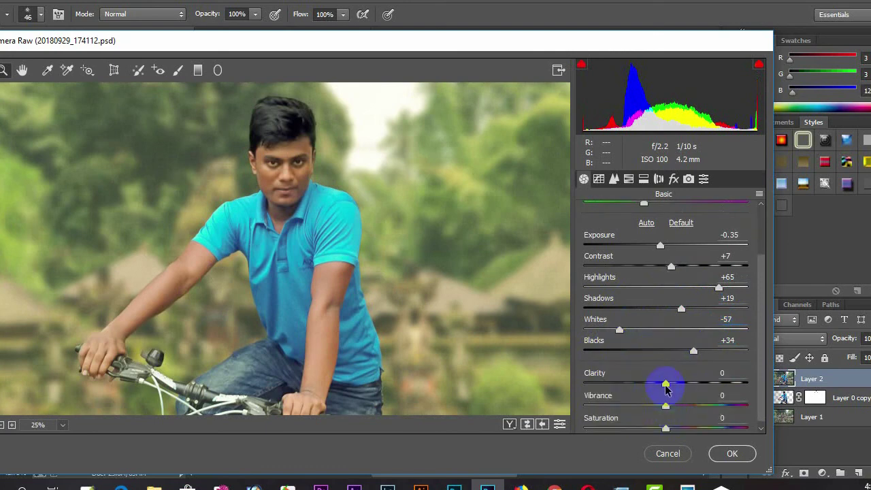
mouse_move(658, 387)
left_mouse_down()
mouse_move(673, 389)
mouse_move(676, 400)
left_mouse_up()
scroll(664, 401, "down", 1)
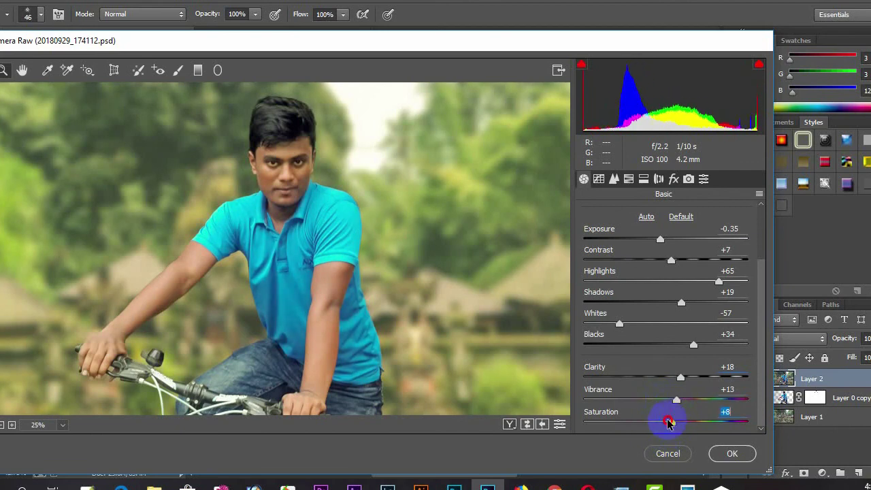
left_click_drag(664, 423, 671, 422)
Step: In HSL, brighten orange luminance to +48, set red saturation +30, yellow saturation -54, red hue +21
left_click(611, 181)
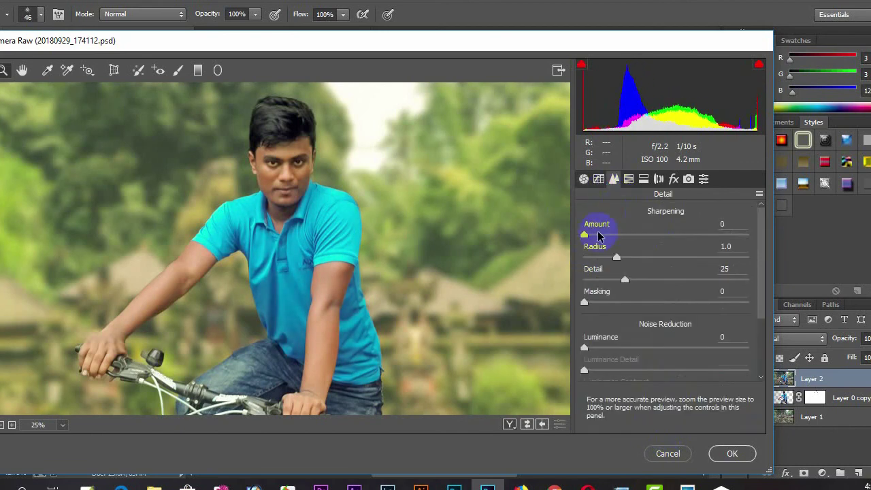
left_click(627, 179)
left_click(669, 232)
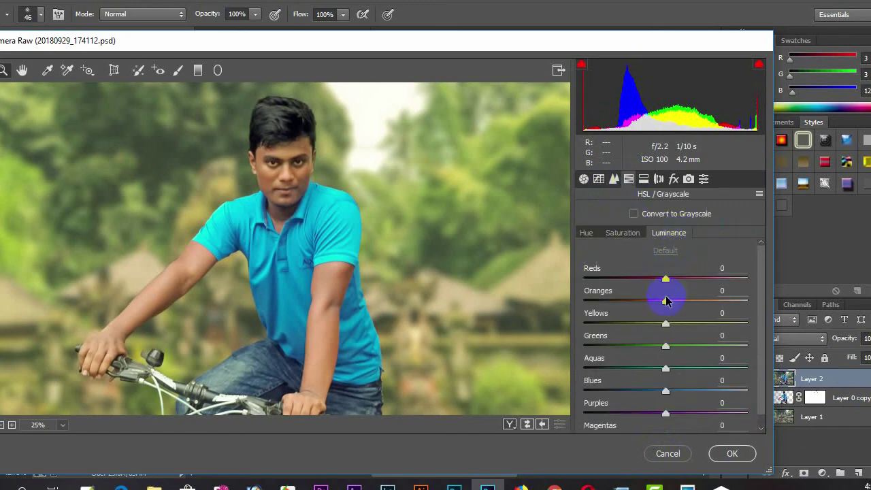
left_click_drag(677, 302, 694, 304)
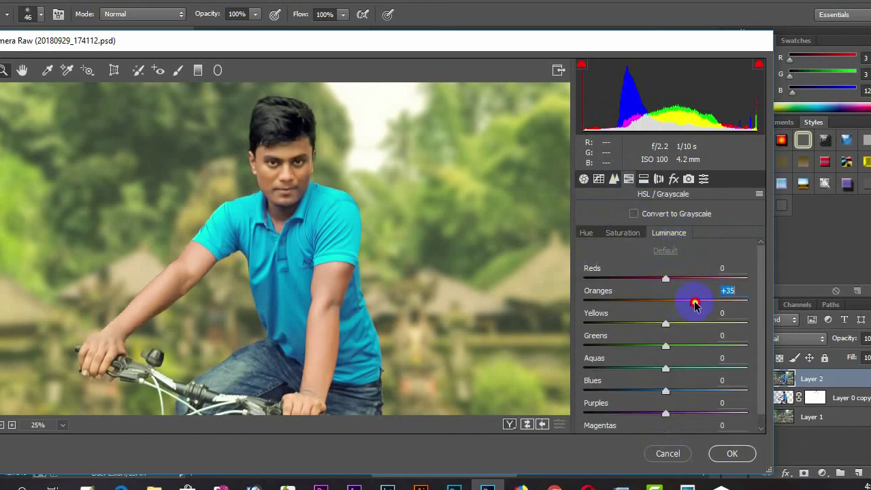
left_click(620, 233)
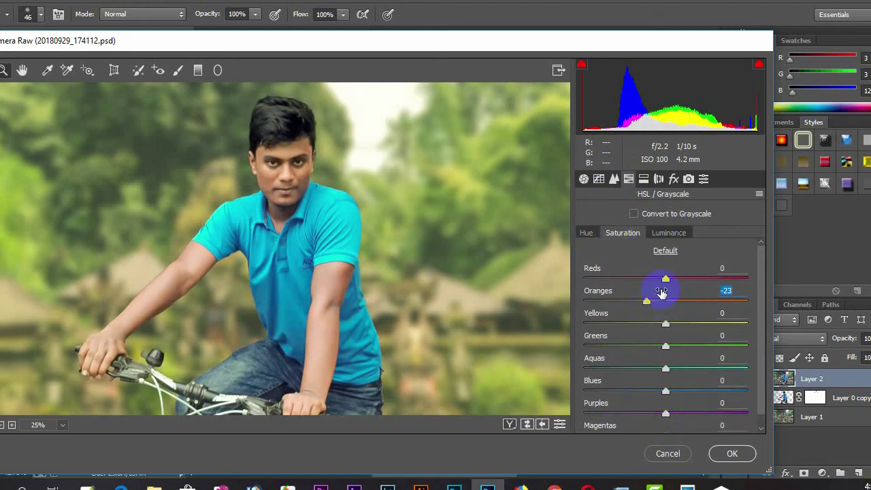
mouse_move(665, 280)
left_mouse_down()
mouse_move(657, 284)
mouse_move(689, 286)
left_mouse_up()
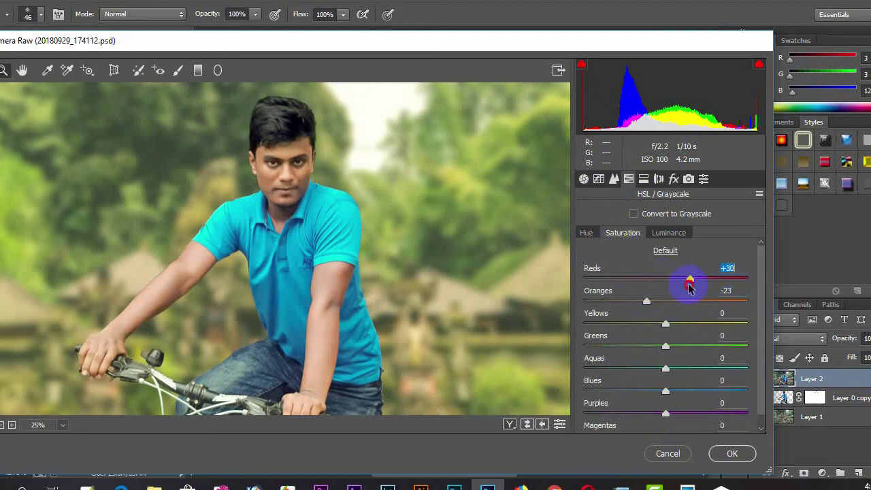
mouse_move(672, 326)
left_mouse_down()
mouse_move(623, 342)
mouse_move(714, 359)
mouse_move(704, 356)
left_mouse_up()
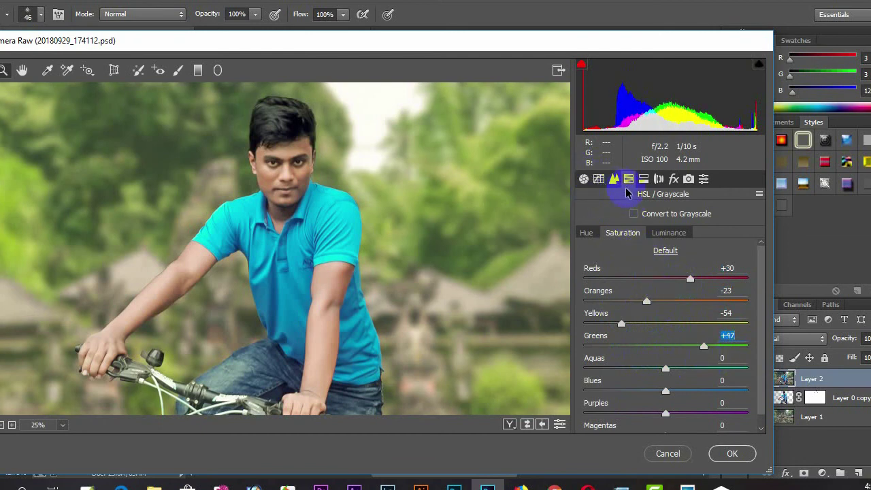
left_click(585, 236)
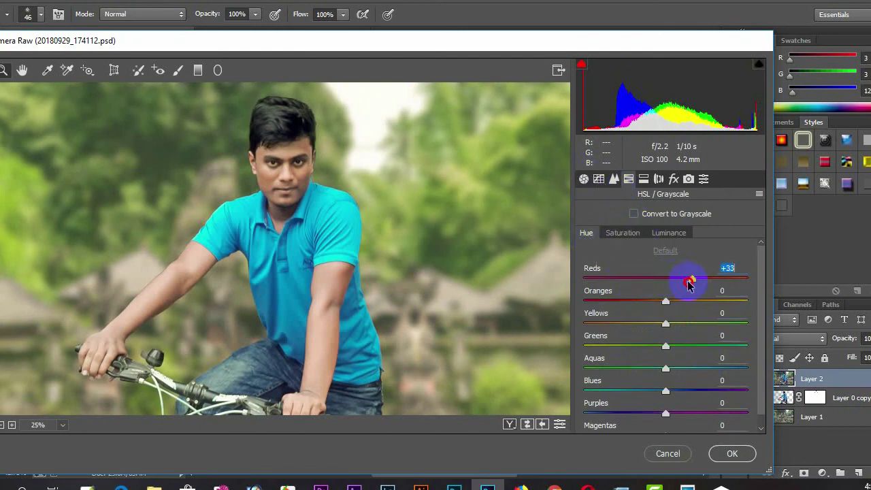
mouse_move(689, 283)
left_mouse_down()
mouse_move(648, 306)
mouse_move(646, 323)
mouse_move(694, 324)
mouse_move(647, 350)
mouse_move(693, 344)
mouse_move(653, 350)
left_mouse_up()
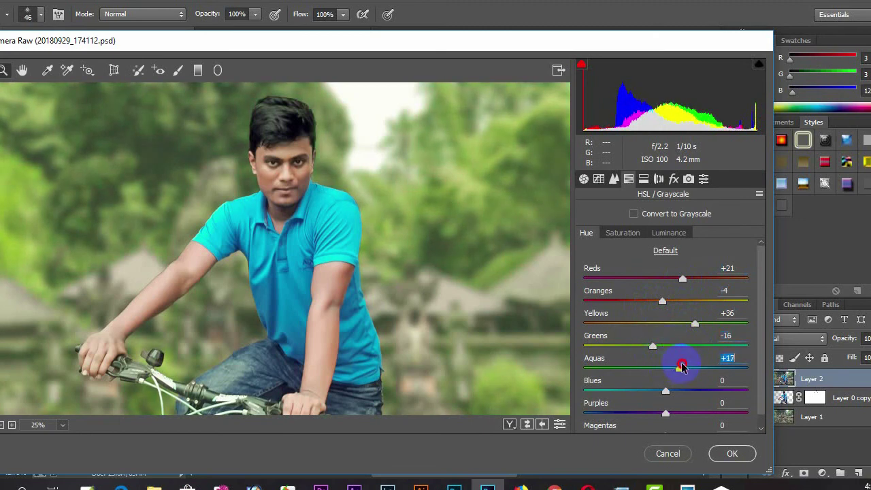
left_click(683, 232)
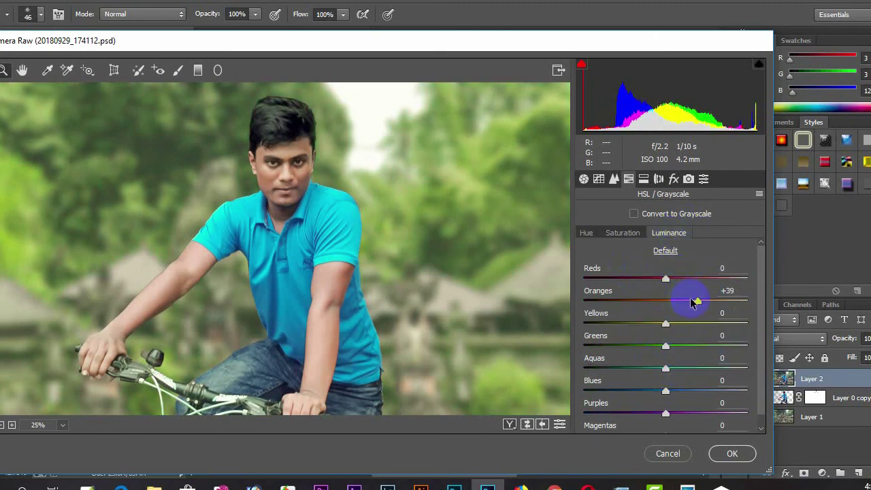
left_click(627, 235)
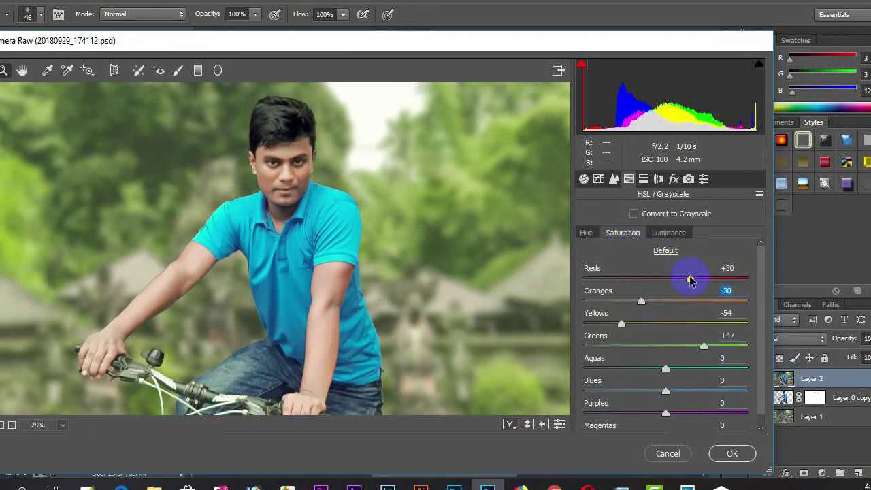
left_click(661, 235)
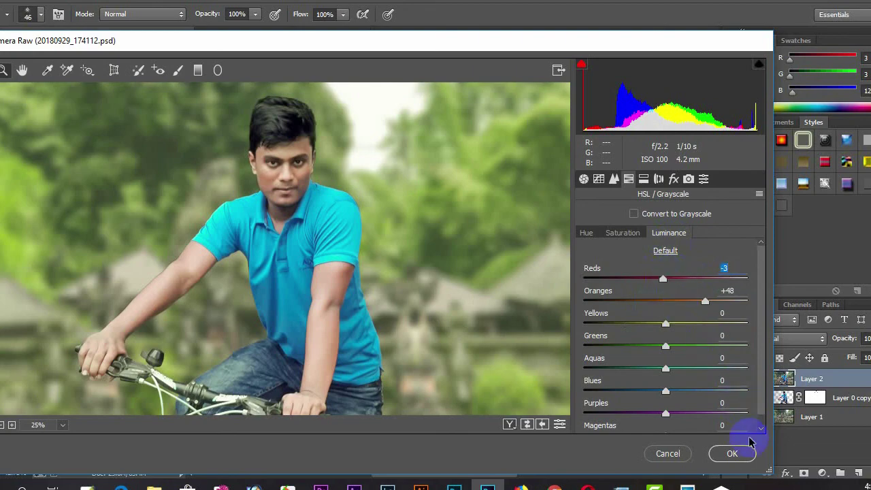
Step: Apply the Camera Raw grade and set the foreground colour to a bright, vivid yellow
left_click(731, 452)
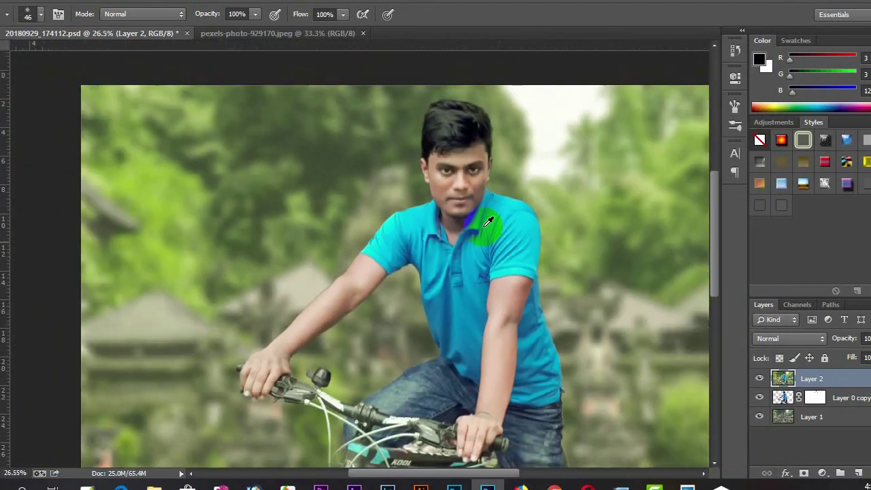
scroll(488, 221, "down", 2)
scroll(467, 220, "down", 1)
scroll(459, 220, "down", 1)
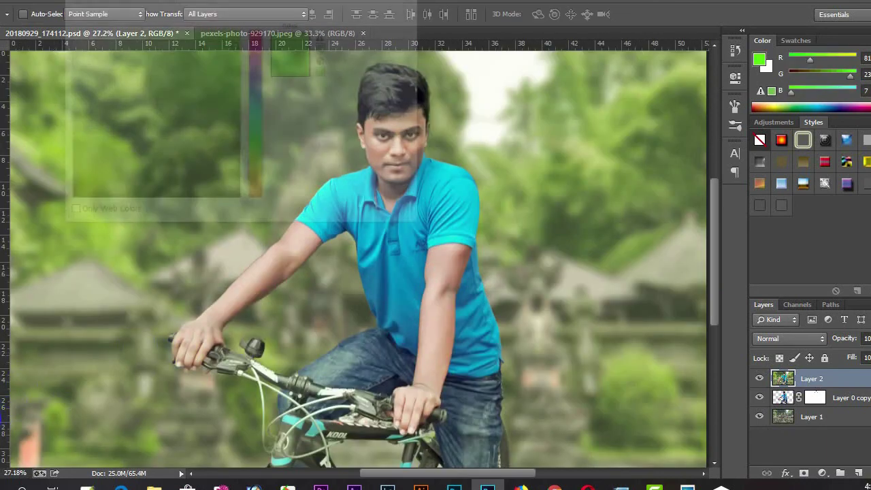
left_click_drag(257, 155, 257, 171)
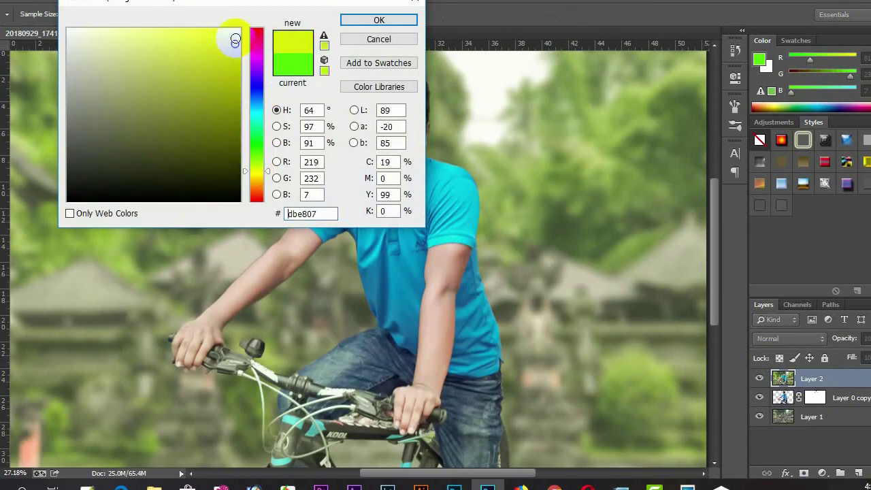
left_click(221, 33)
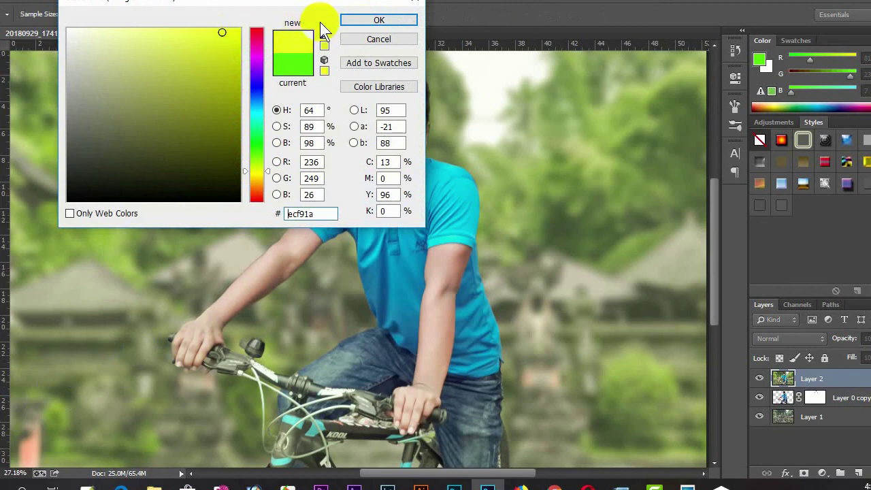
key("Return")
Step: On a new Layer 3, brush a yellow glow over the upper right and blend it as Screen
left_click(858, 472)
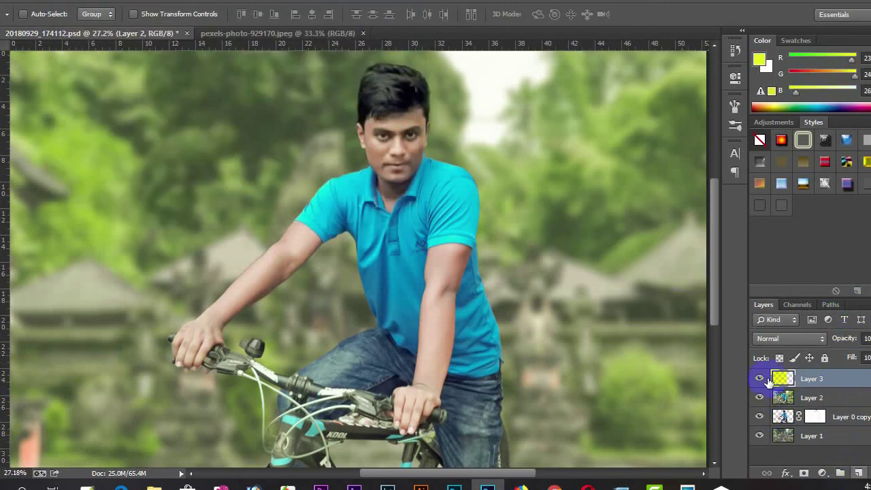
key("b")
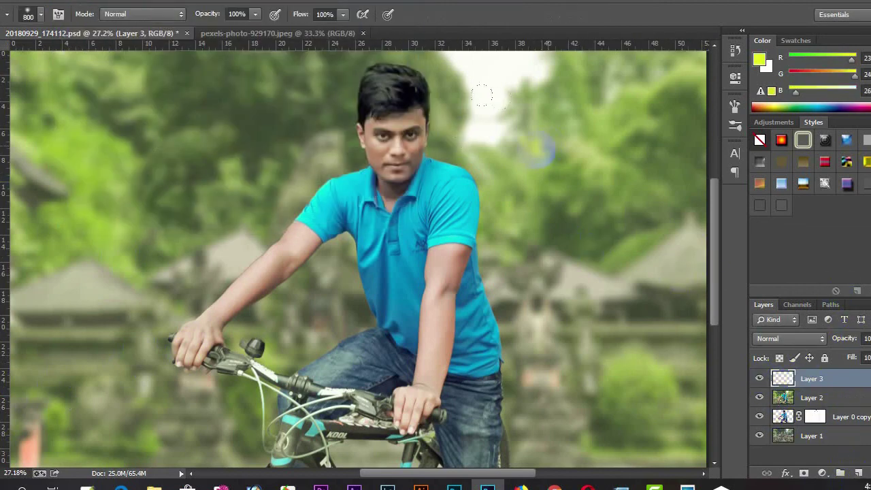
left_click(558, 148)
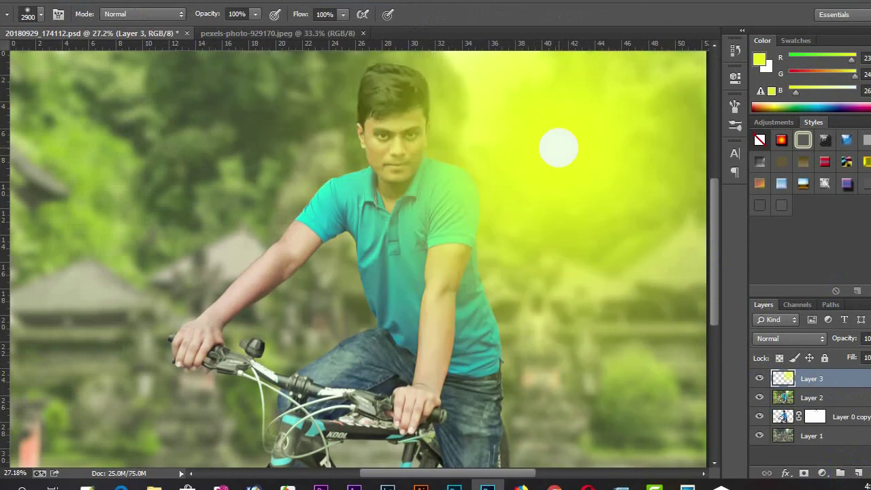
left_click(560, 163)
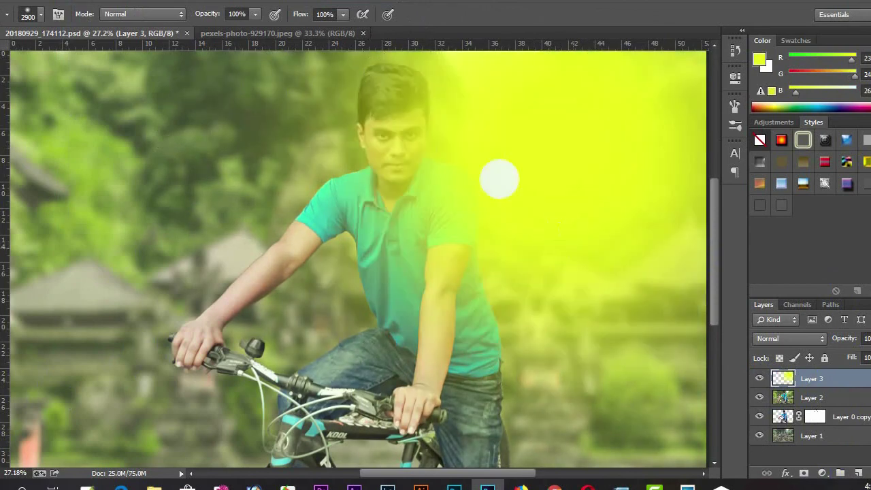
left_click(555, 130)
left_click(814, 381)
left_click(805, 338)
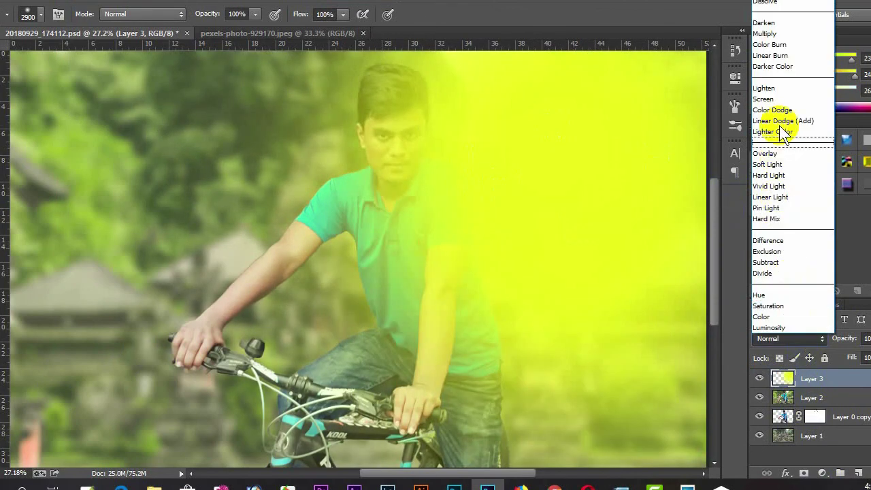
left_click(779, 101)
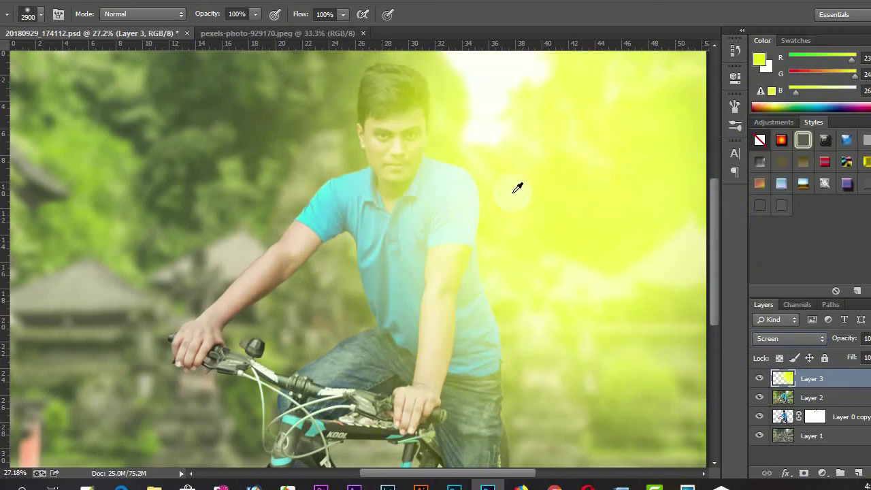
Step: Shift the glow across the photo, stretch its left edge outward, and lower opacity to 76%
key("v")
scroll(487, 171, "down", 3)
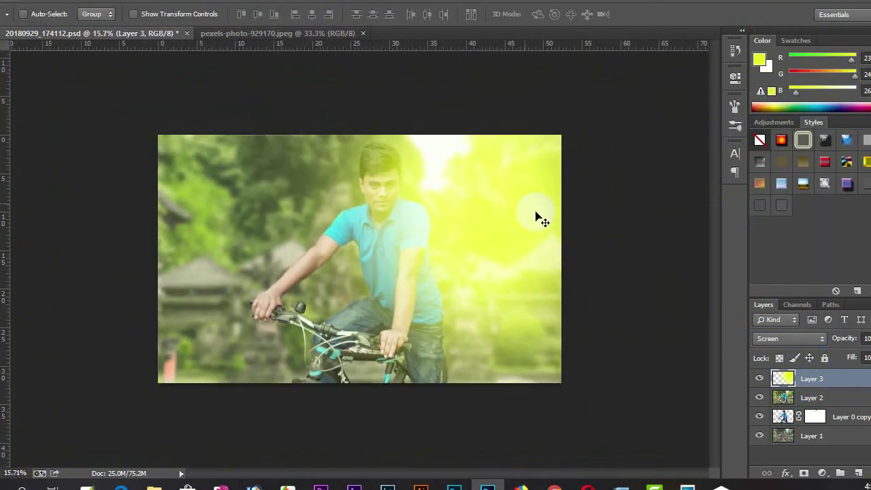
left_click_drag(540, 218, 481, 202)
key("ctrl+t")
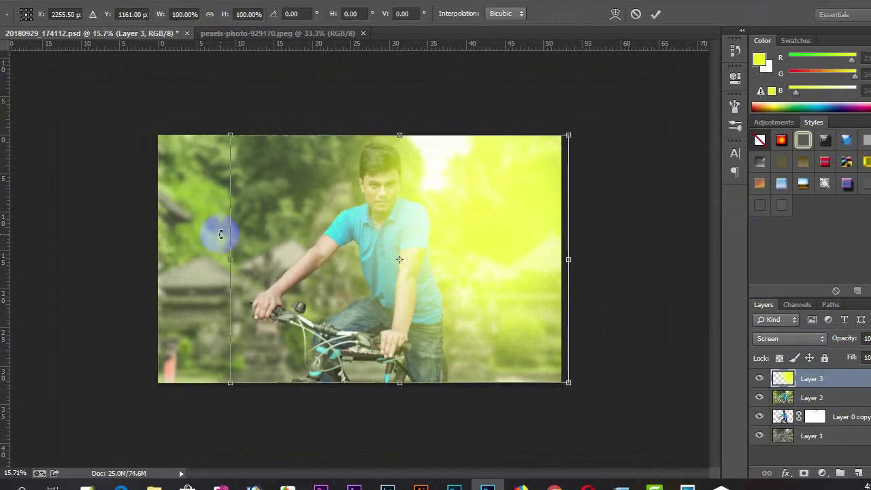
left_click_drag(226, 236, 207, 236)
left_click(655, 14)
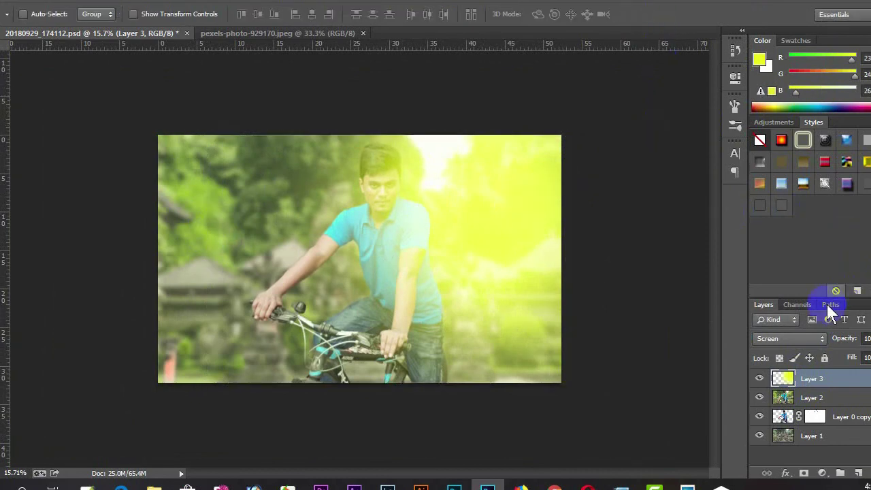
left_click_drag(846, 344, 833, 344)
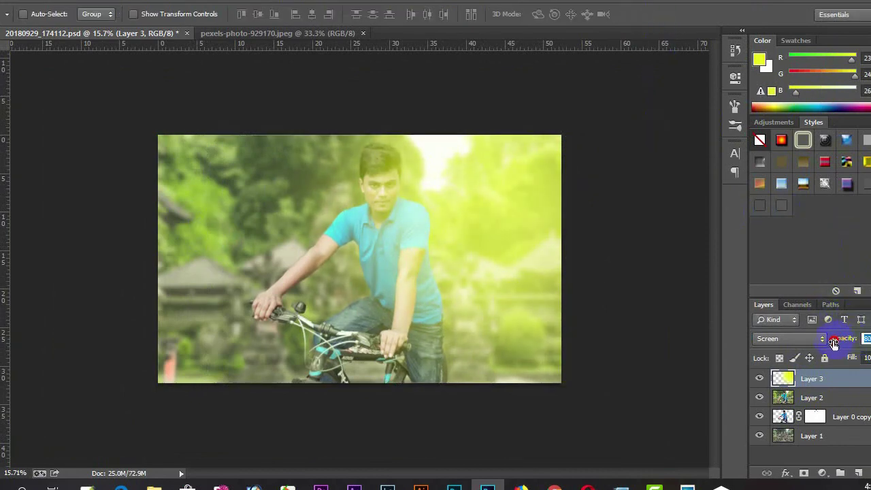
scroll(481, 273, "up", 5)
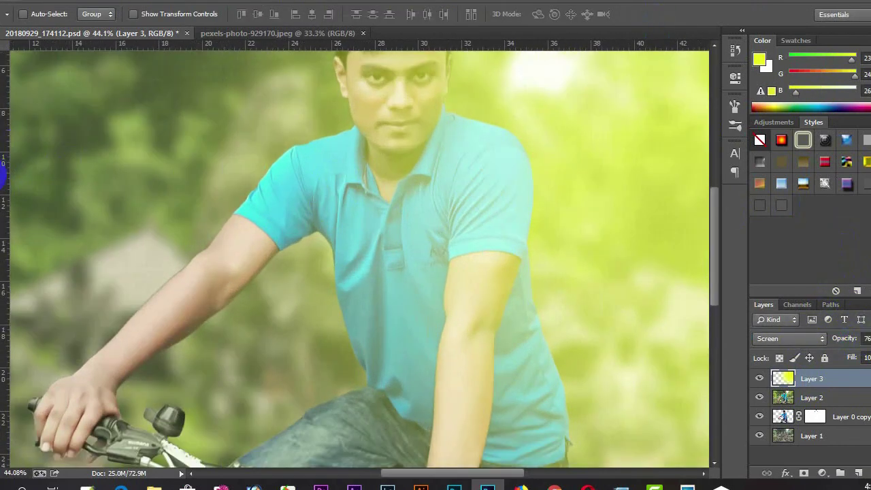
Step: Add a layer mask to the glow layer and begin painting it black with a soft brush
key("b")
left_click(805, 474)
key("d")
scroll(443, 185, "up", 3)
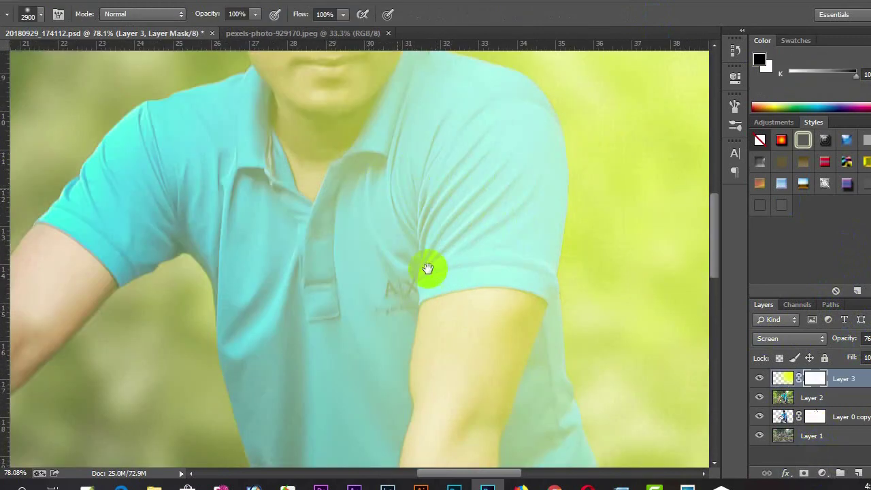
scroll(427, 266, "up", 3)
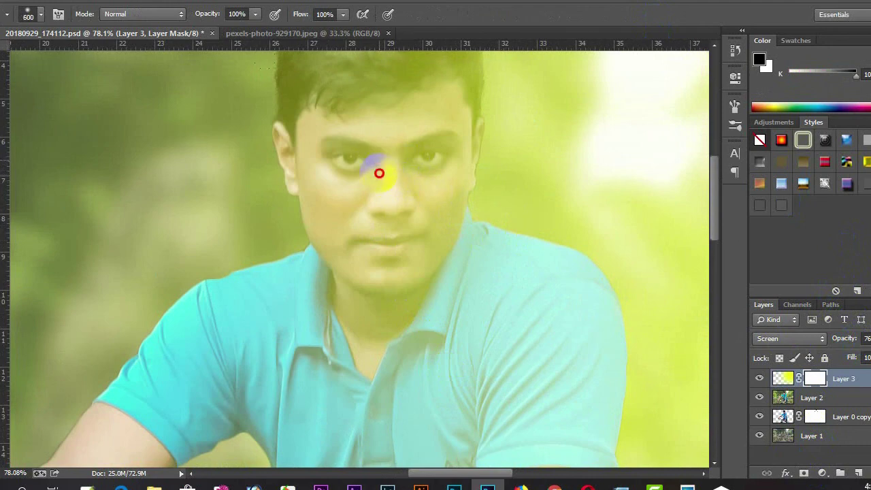
scroll(346, 162, "up", 1)
scroll(307, 181, "up", 3)
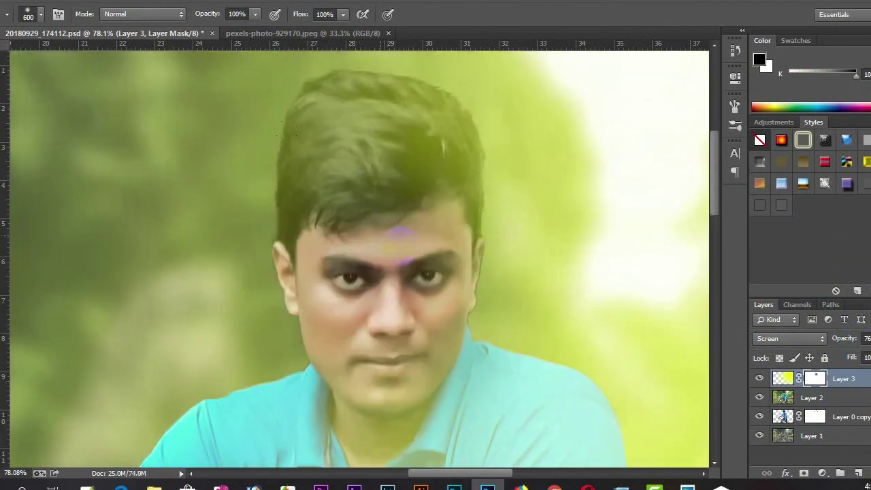
scroll(401, 242, "up", 1)
mouse_move(301, 211)
left_mouse_down()
mouse_move(262, 202)
mouse_move(229, 302)
mouse_move(239, 345)
left_mouse_up()
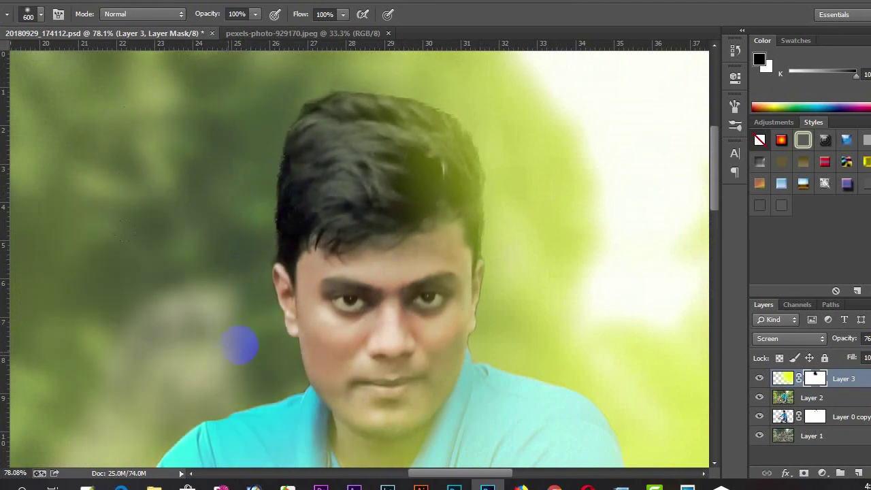
Step: Paint the glow away from the man's hand, upper arm and body
scroll(239, 345, "down", 3)
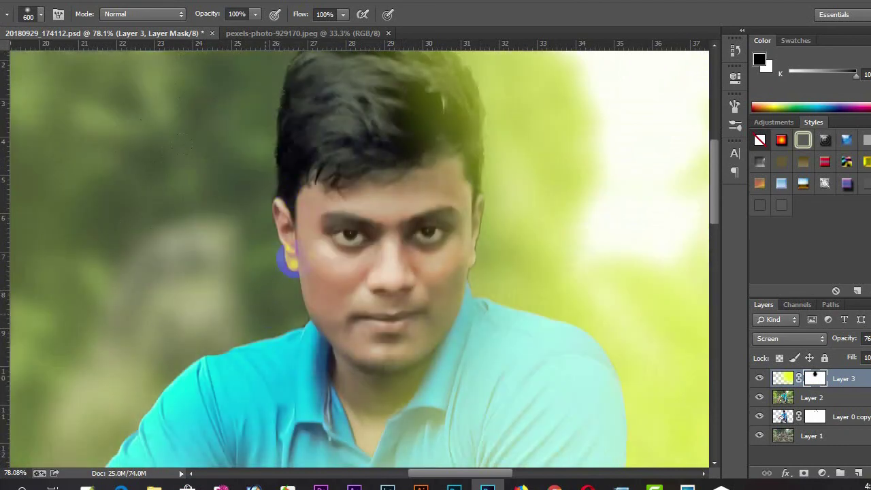
scroll(333, 379, "down", 3)
scroll(263, 371, "down", 1)
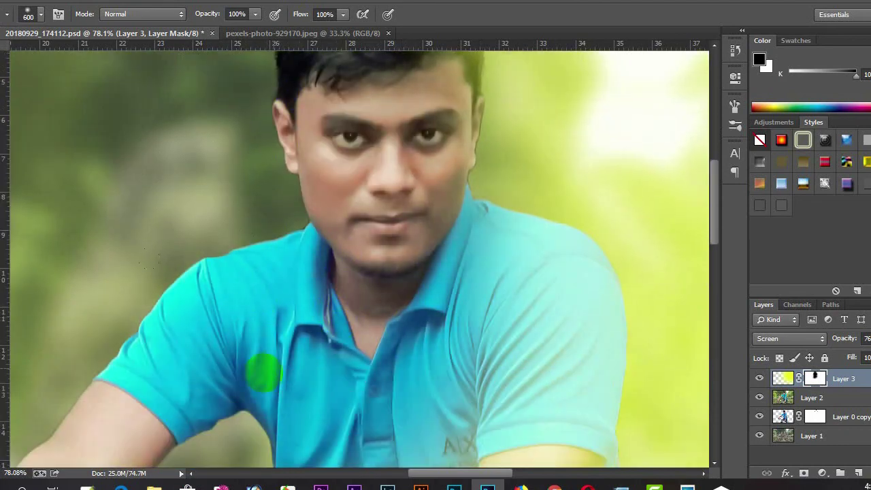
scroll(263, 371, "down", 1)
scroll(263, 371, "down", 5)
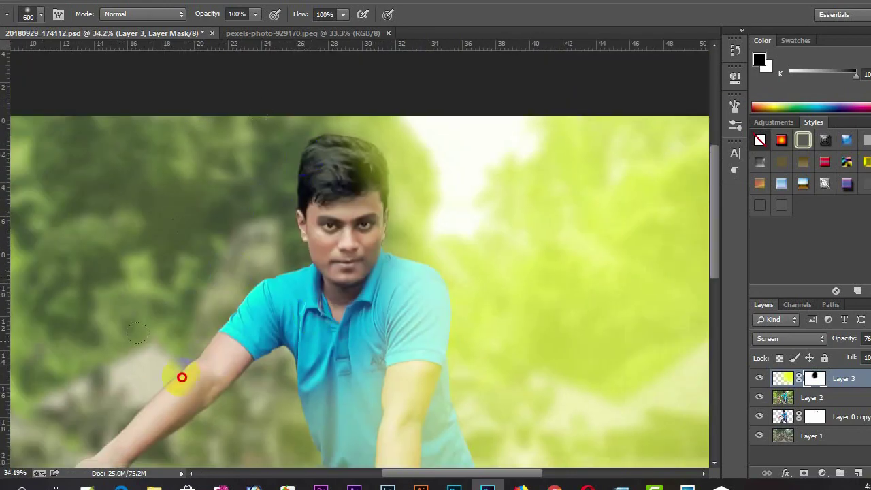
left_click_drag(182, 376, 185, 387)
scroll(340, 266, "down", 3)
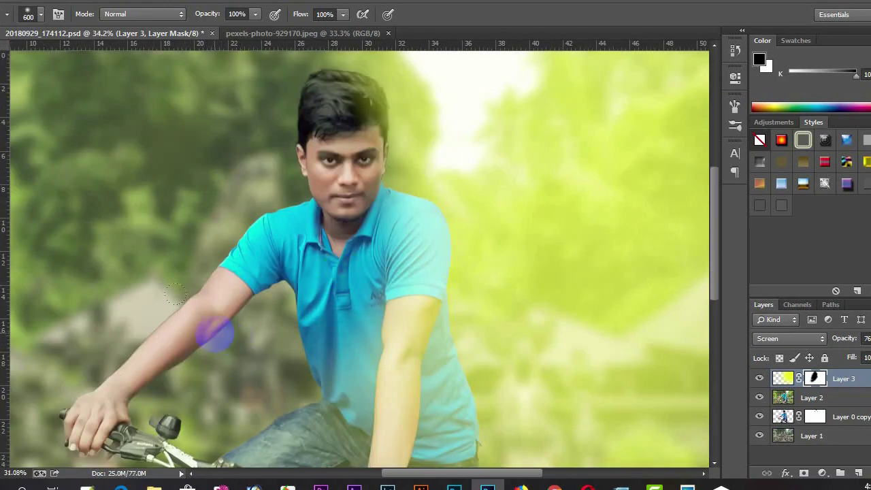
scroll(175, 294, "down", 3)
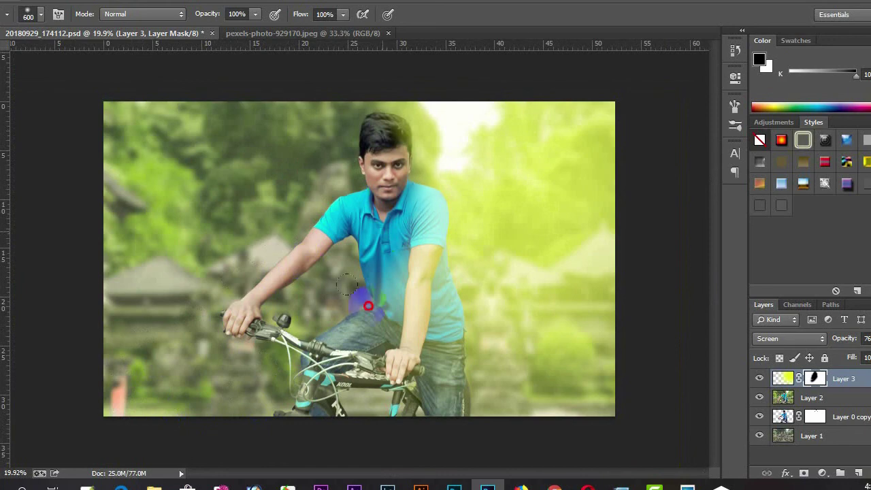
left_click_drag(366, 327, 376, 334)
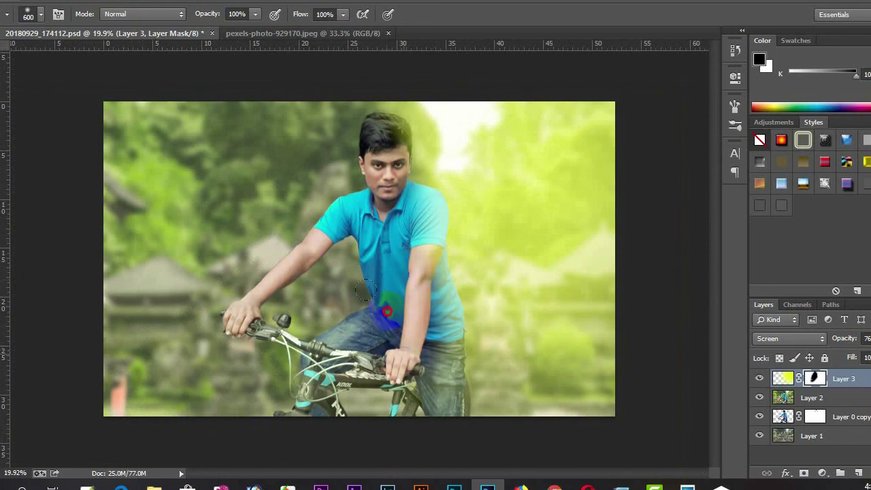
left_click_drag(318, 192, 305, 204)
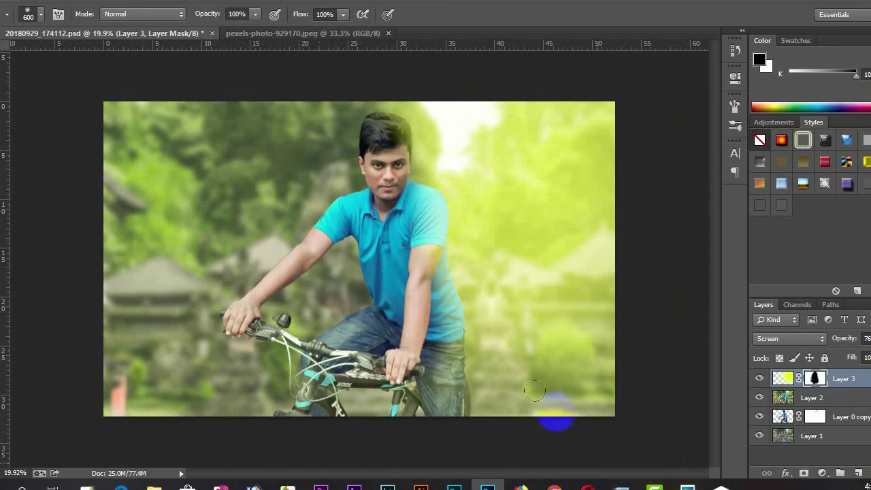
left_click_drag(554, 408, 476, 355)
Step: Stretch the glow farther left with Free Transform and lower its opacity to 51%
key("ctrl+t")
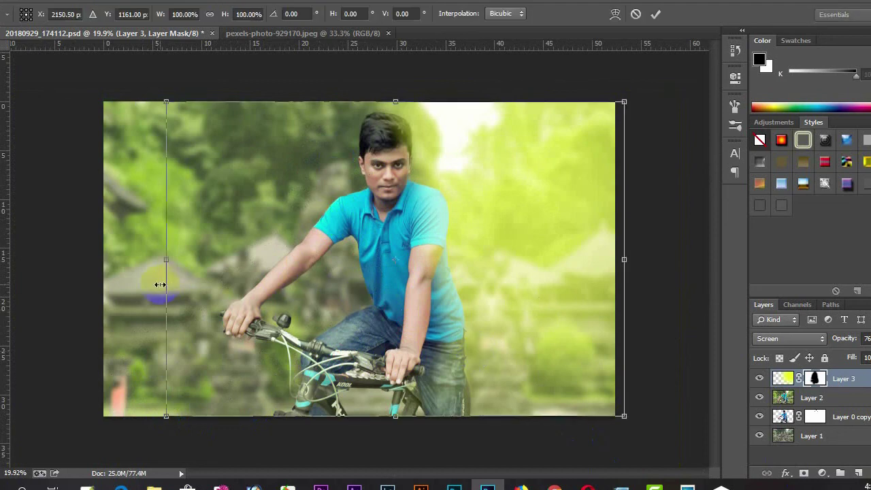
left_click_drag(160, 284, 58, 297)
left_click_drag(842, 344, 827, 343)
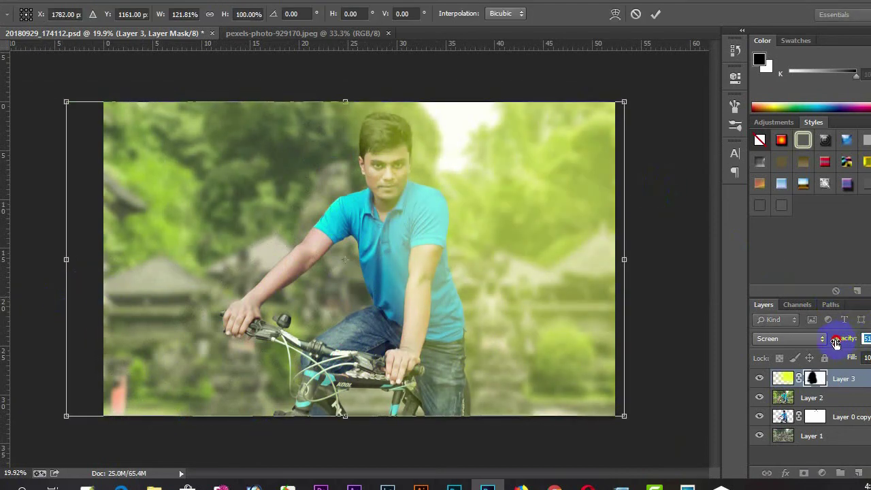
left_click(655, 14)
Step: Softly mask the glow off the man's head and shoulder with a lower-strength brush
key("b")
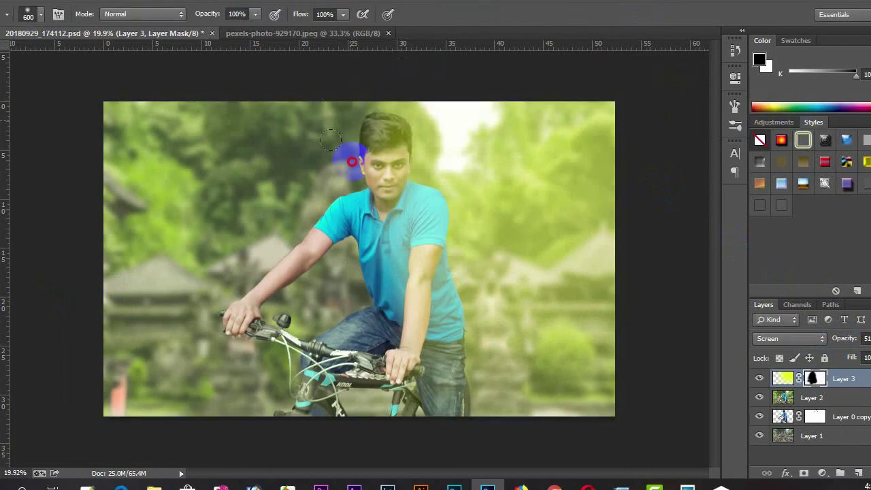
left_click_drag(349, 152, 453, 132)
key("ctrl+z")
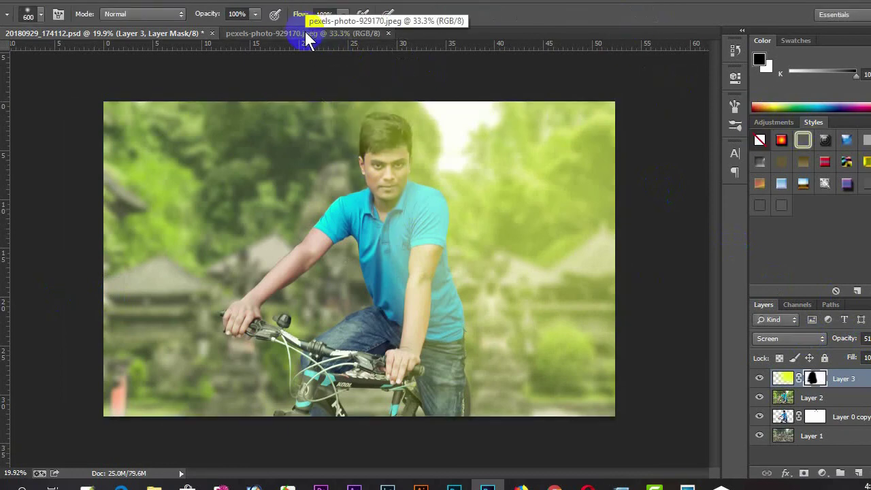
left_click_drag(216, 14, 201, 19)
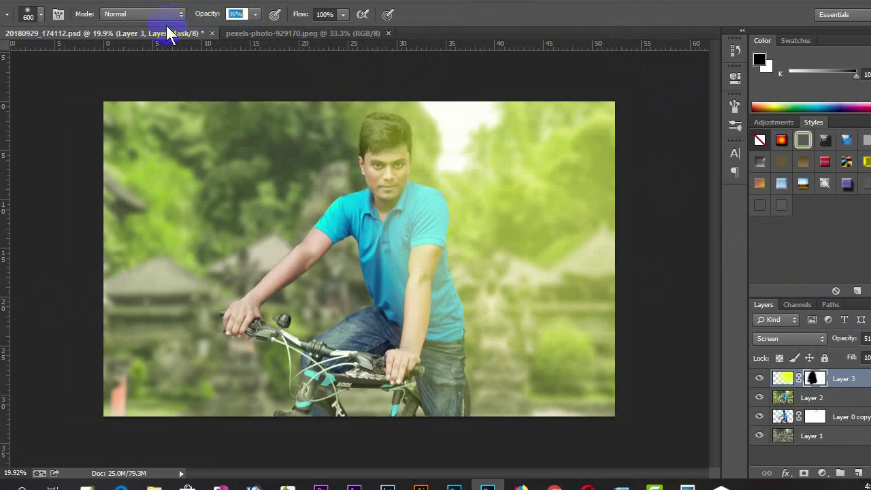
mouse_move(340, 136)
left_mouse_down()
mouse_move(395, 370)
mouse_move(329, 247)
left_mouse_up()
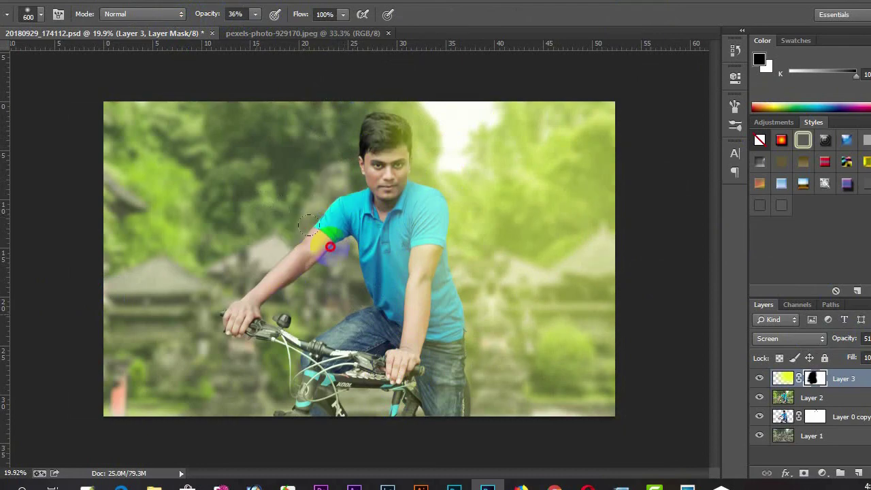
left_click_drag(329, 246, 346, 200)
key("ctrl+plus")
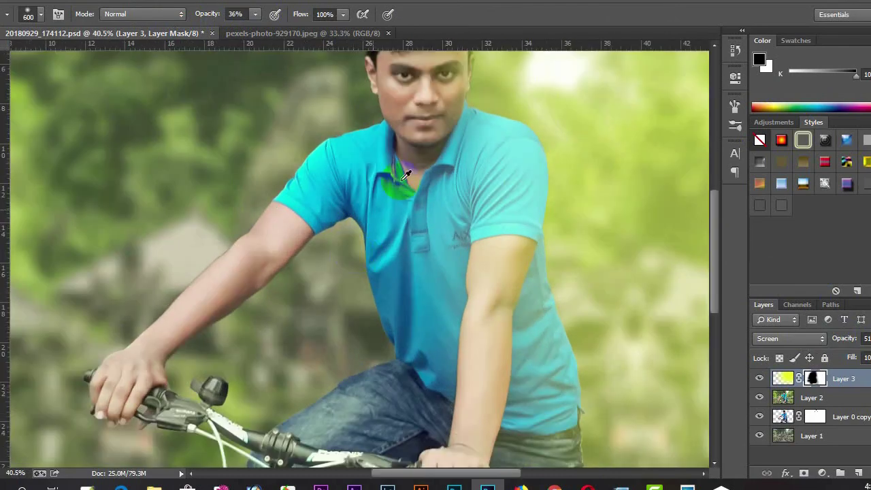
mouse_move(403, 74)
left_mouse_down()
mouse_move(389, 272)
mouse_move(304, 253)
left_mouse_up()
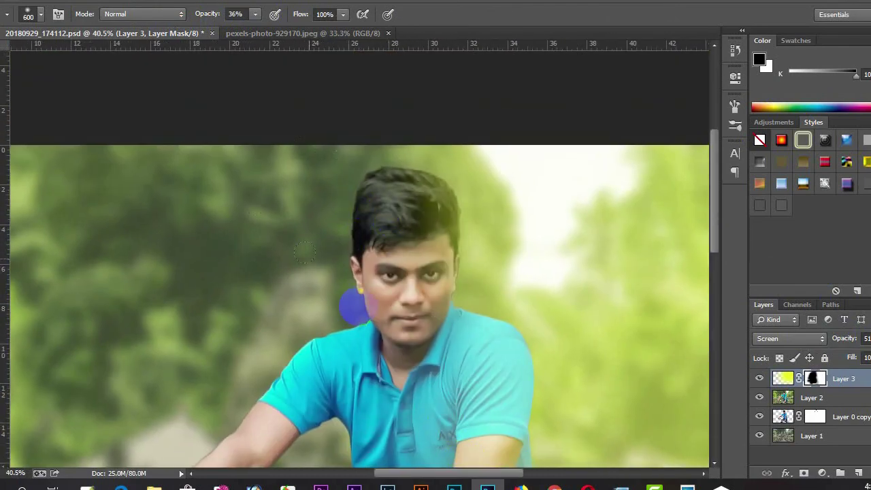
scroll(432, 370, "down", 3)
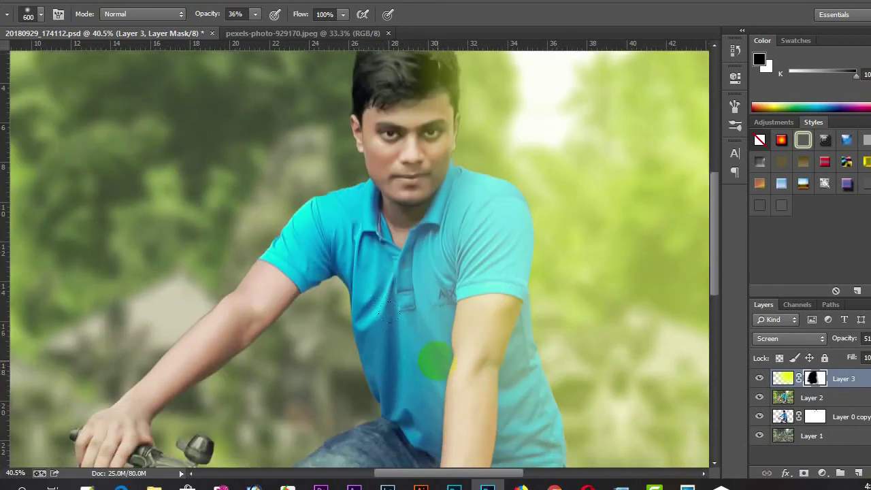
key("ctrl+minus")
key("ctrl+minus")
key("ctrl+minus")
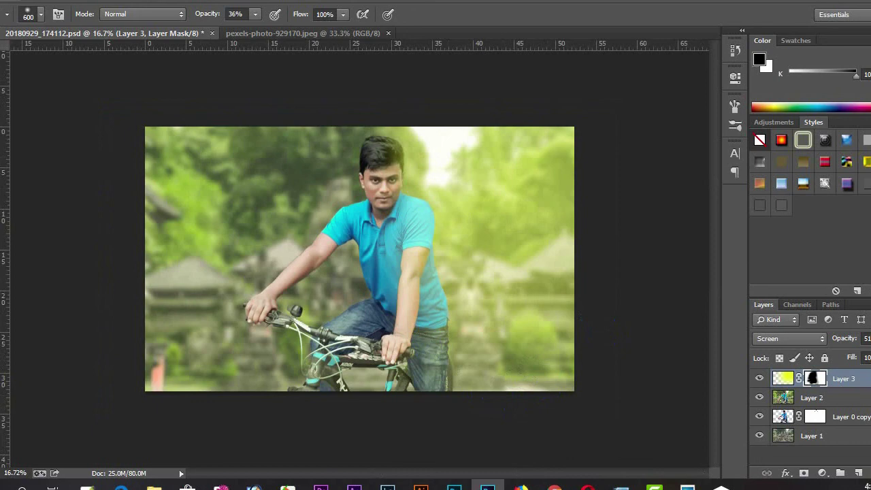
Step: Place the yellow light image, enlarge it over the upper right, and blend it as Screen
left_click_drag(456, 301, 467, 286)
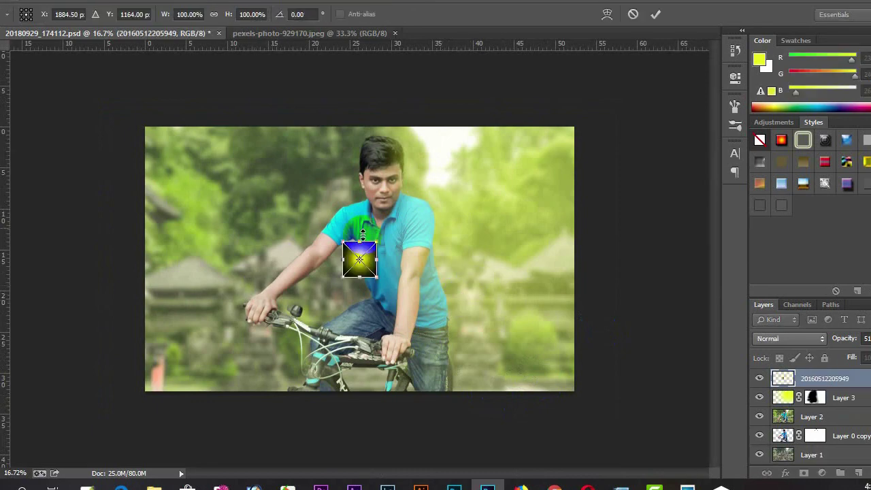
left_click_drag(373, 243, 721, 68)
left_click(655, 13)
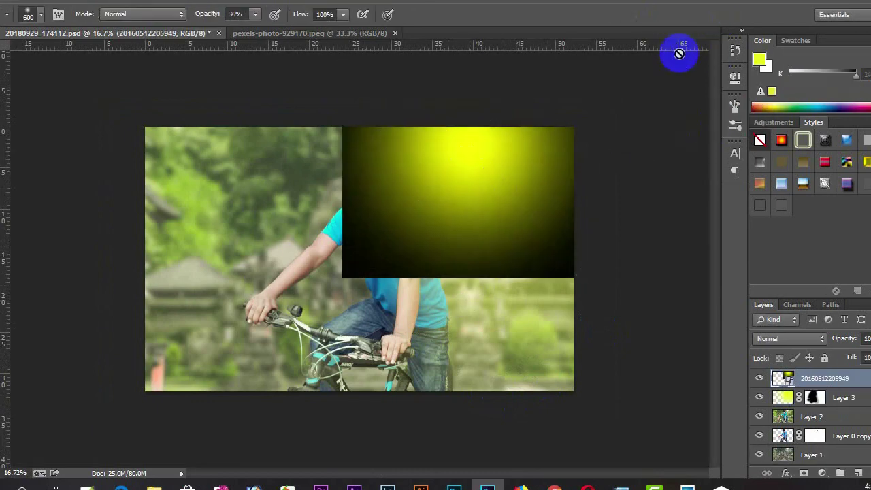
left_click(801, 343)
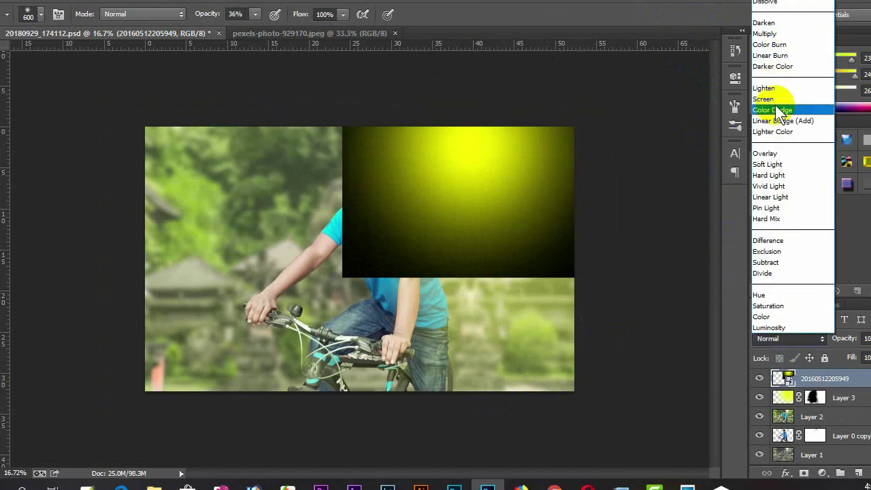
left_click(774, 104)
Step: Move the yellow glow to the upper left and fade its opacity below half
key("v")
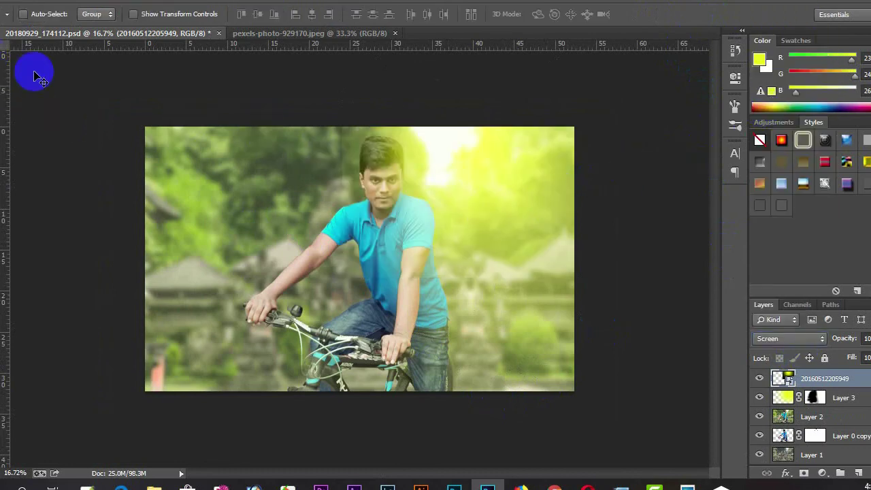
mouse_move(463, 202)
left_mouse_down()
mouse_move(341, 324)
mouse_move(188, 259)
left_mouse_up()
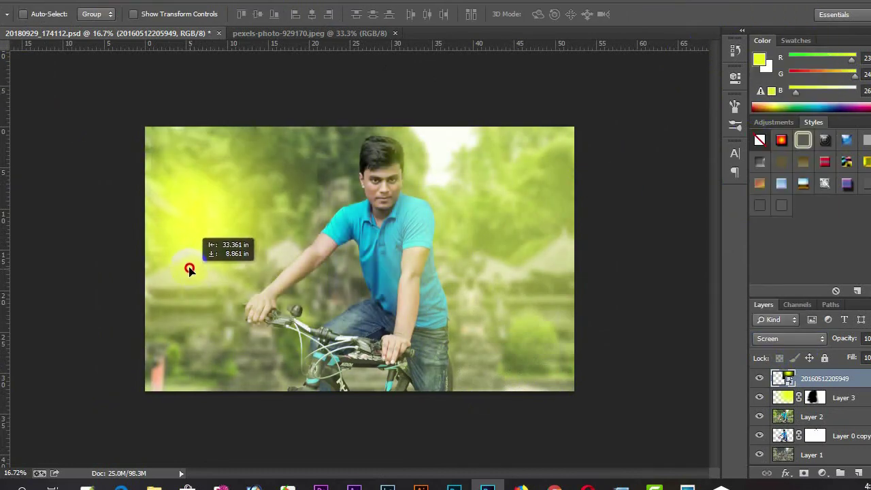
left_click_drag(268, 253, 272, 229)
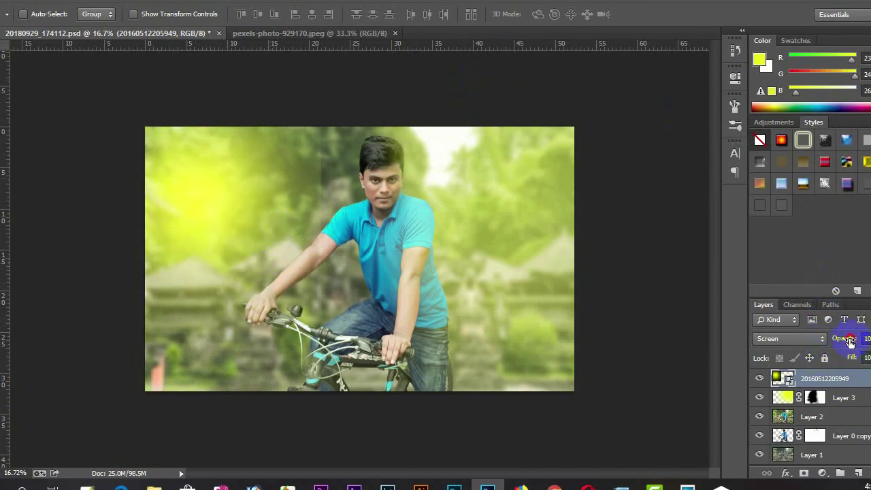
mouse_move(849, 342)
left_mouse_down()
mouse_move(809, 347)
mouse_move(826, 346)
left_mouse_up()
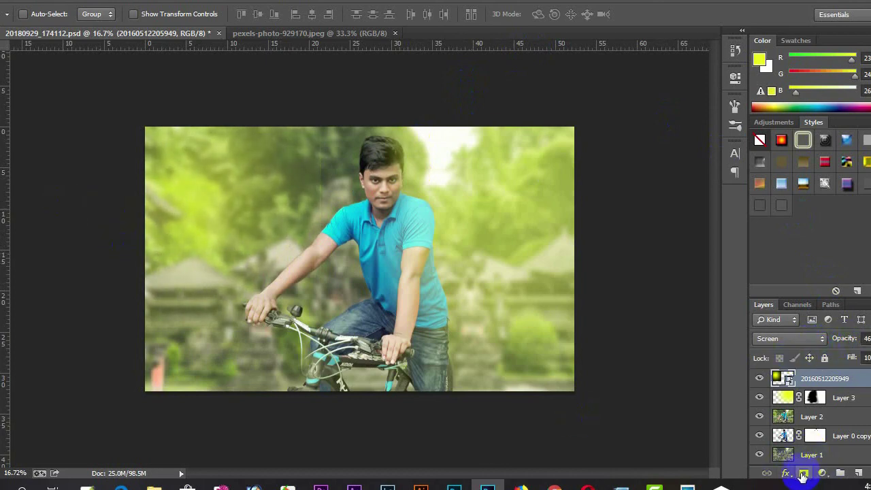
Step: Mask the new glow off the bicycle and hand, then add empty Layer 4 on top
left_click(803, 472)
key("b")
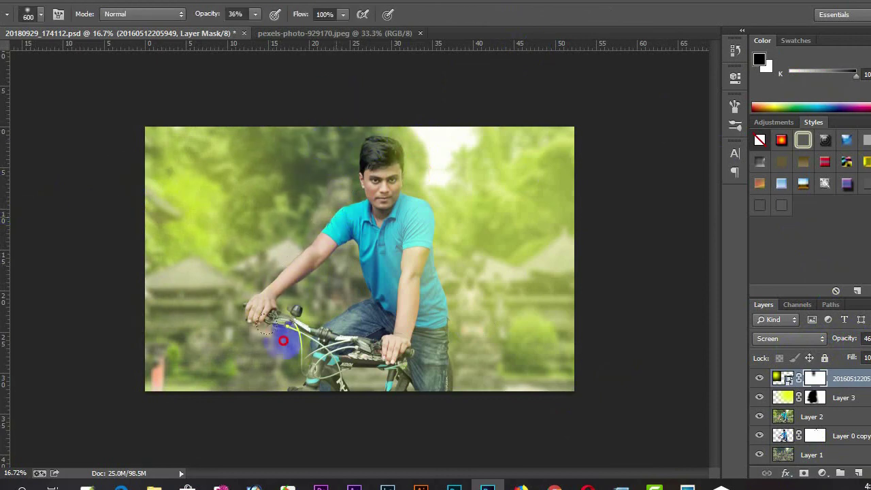
left_click_drag(216, 297, 333, 333)
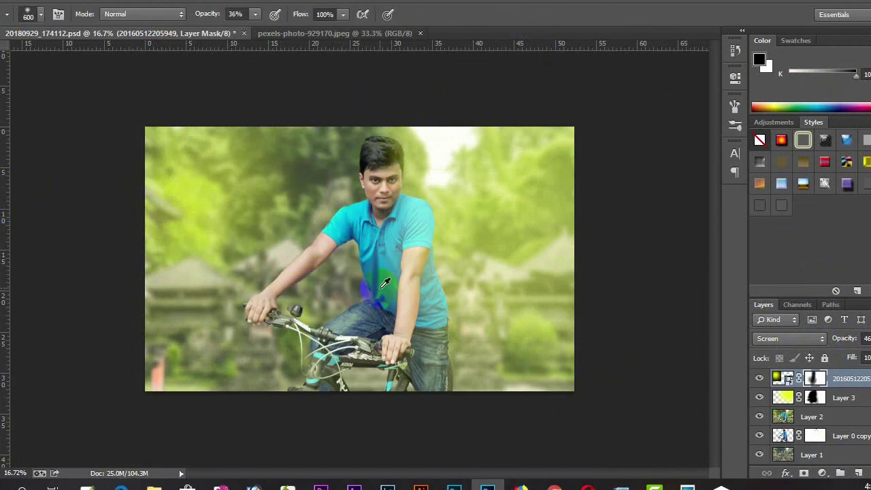
scroll(386, 279, "up", 2)
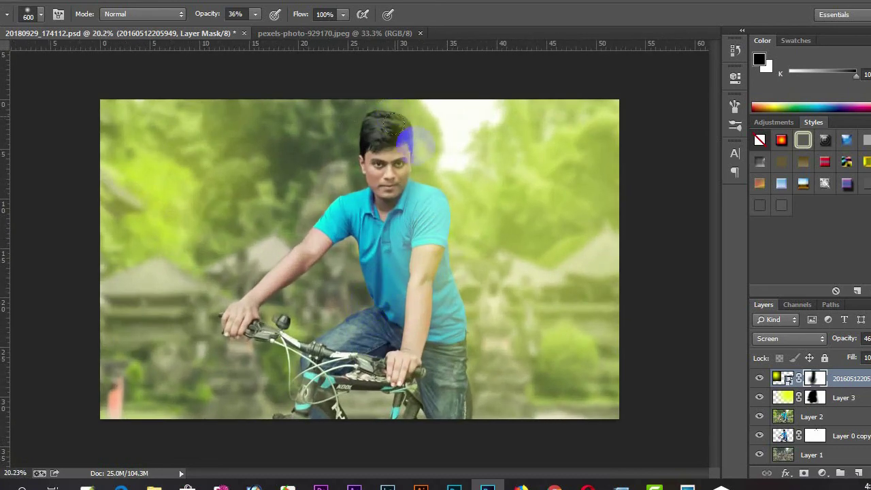
left_click(814, 397)
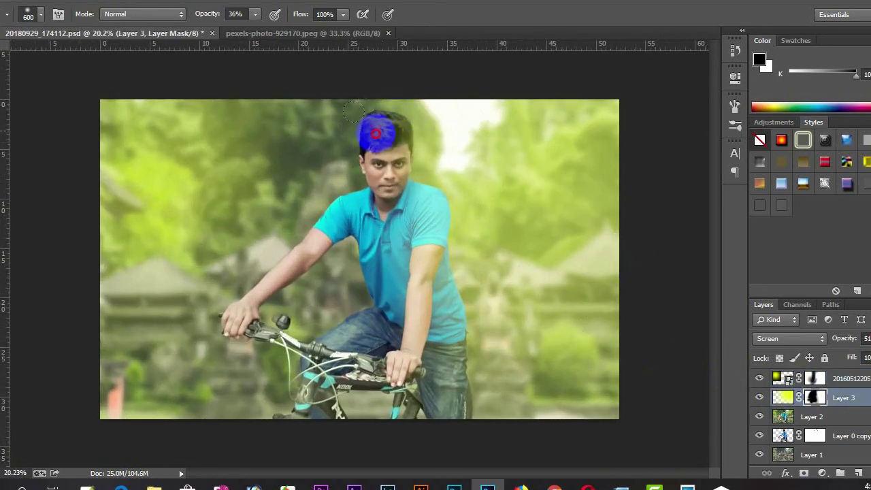
left_click(839, 384)
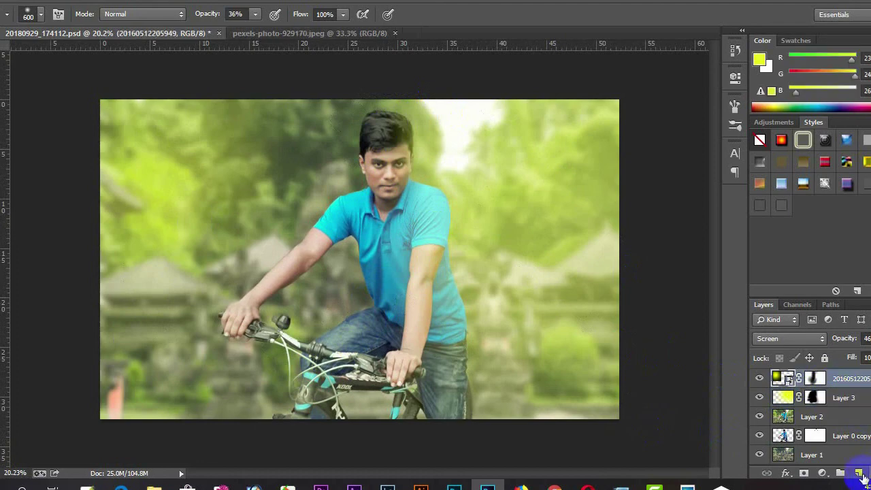
left_click(857, 472)
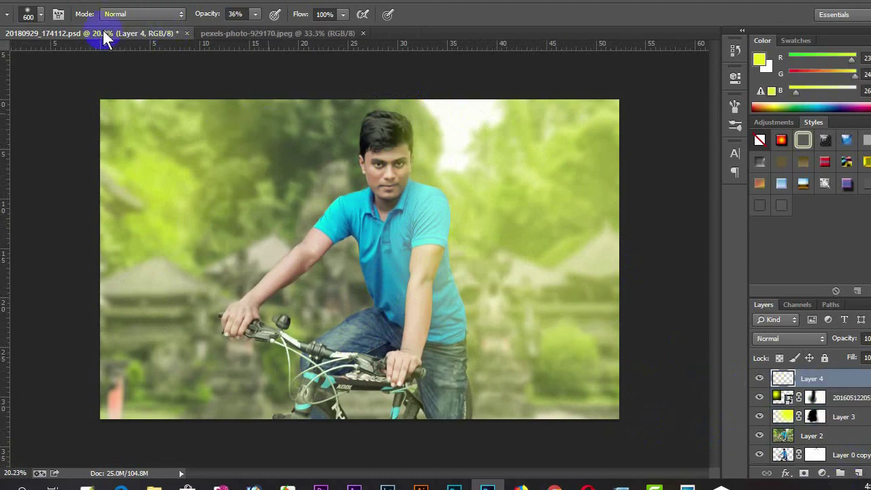
Step: Stamp the merged visible image into Layer 4 with Apply Image
left_click(77, 3)
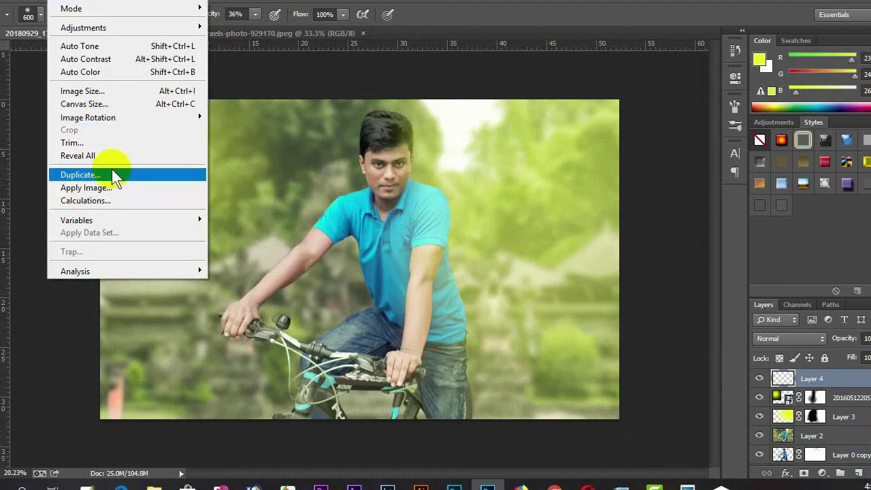
left_click(112, 182)
left_click(467, 136)
scroll(467, 136, "down", 2)
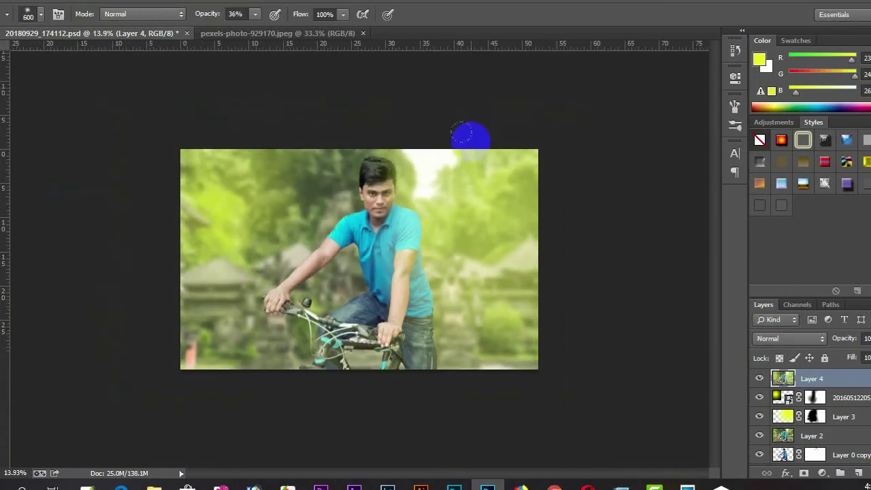
scroll(456, 190, "up", 2)
scroll(340, 197, "down", 1)
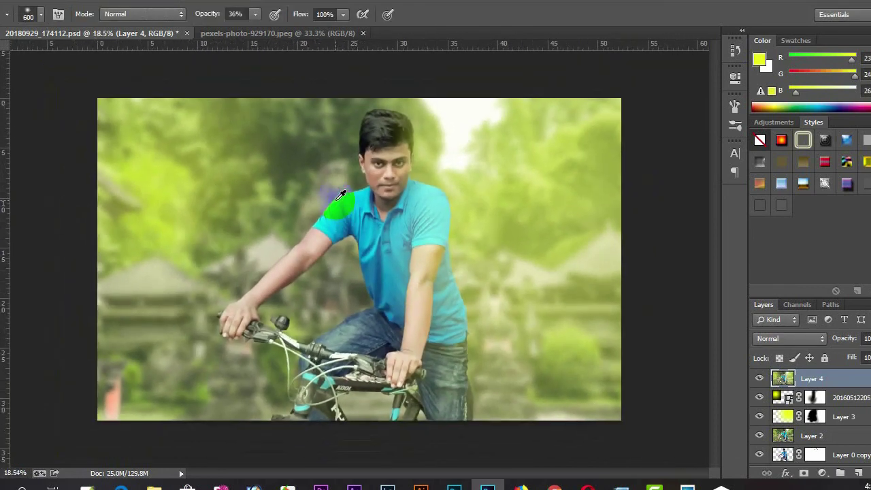
scroll(360, 272, "down", 1)
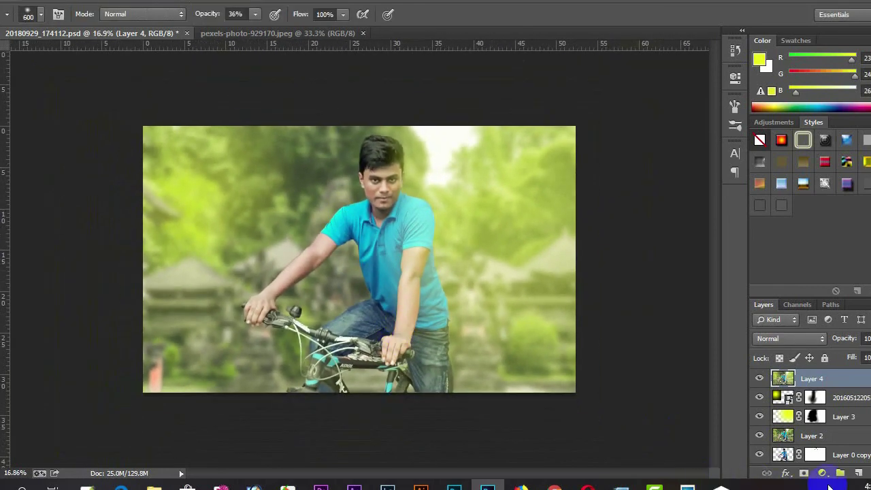
Step: Add a black Solid Color fill layer at 20% opacity
left_click(822, 472)
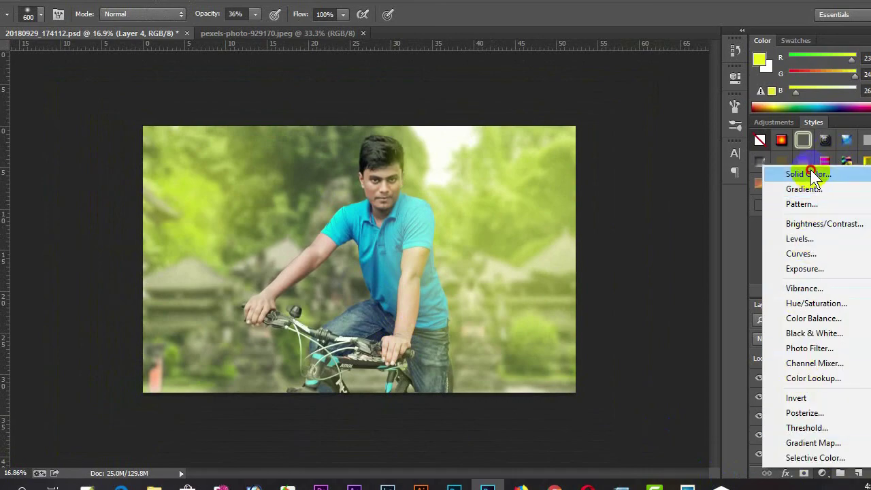
left_click(810, 169)
left_click_drag(296, 3, 766, 60)
left_click_drag(696, 141, 560, 252)
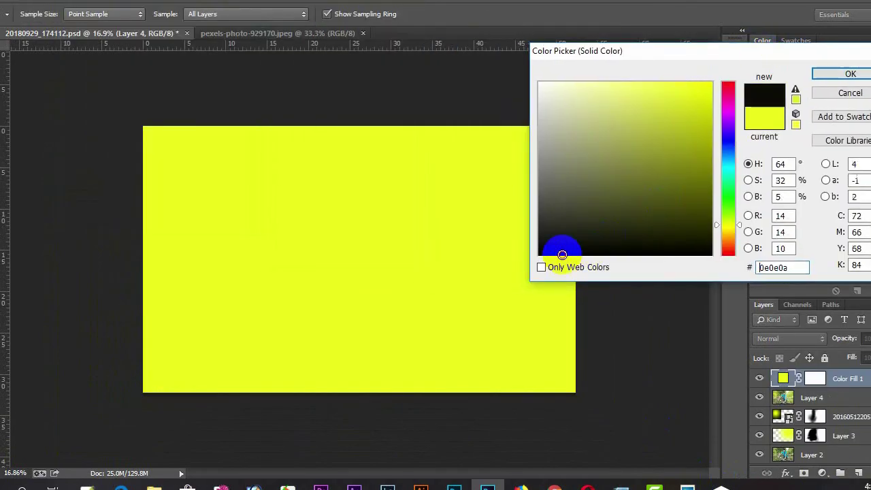
left_click(849, 75)
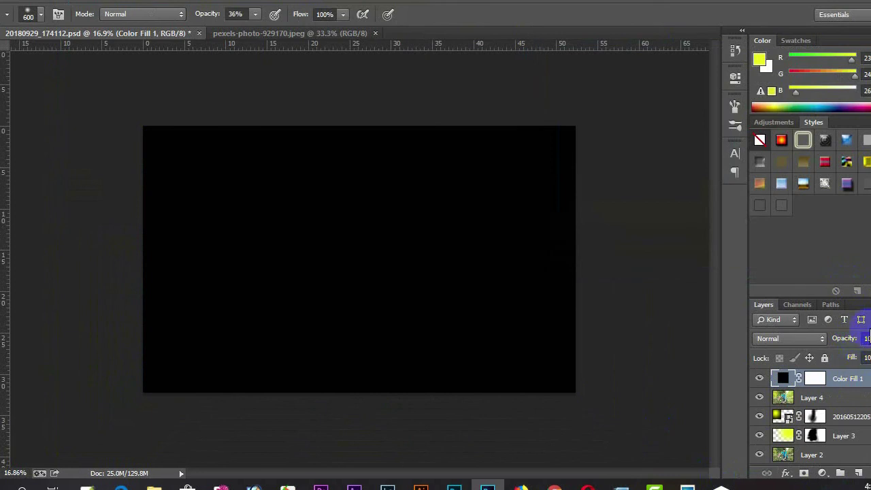
type("2")
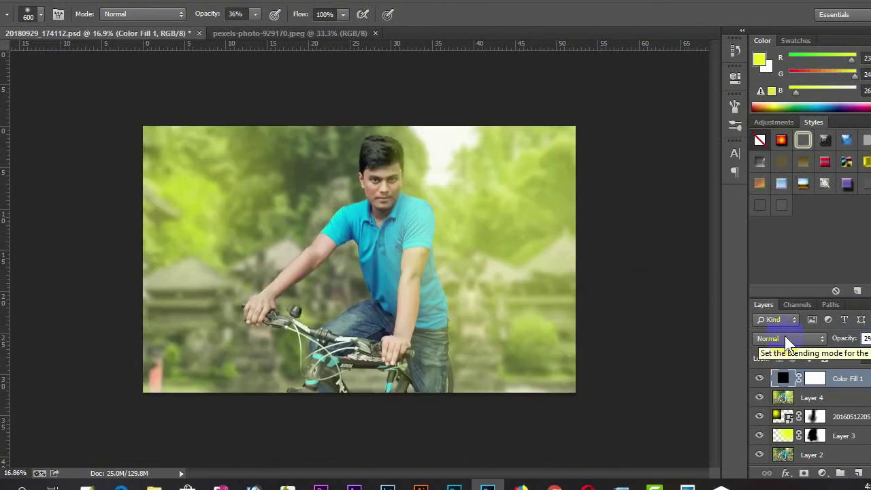
type("0")
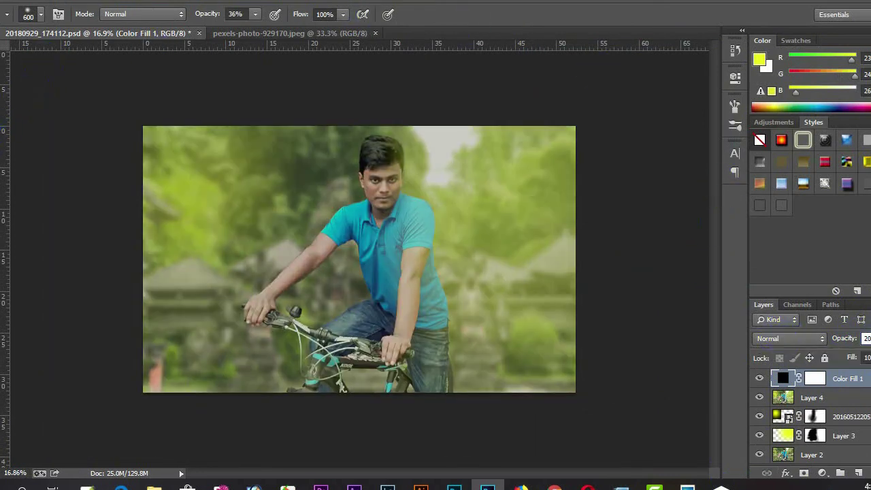
Step: Paint the fill's mask black over the man's face, arm and hands
left_click(814, 378)
mouse_move(378, 210)
left_mouse_down()
mouse_move(354, 179)
mouse_move(380, 188)
mouse_move(415, 349)
mouse_move(402, 360)
mouse_move(300, 347)
left_mouse_up()
left_click(279, 227)
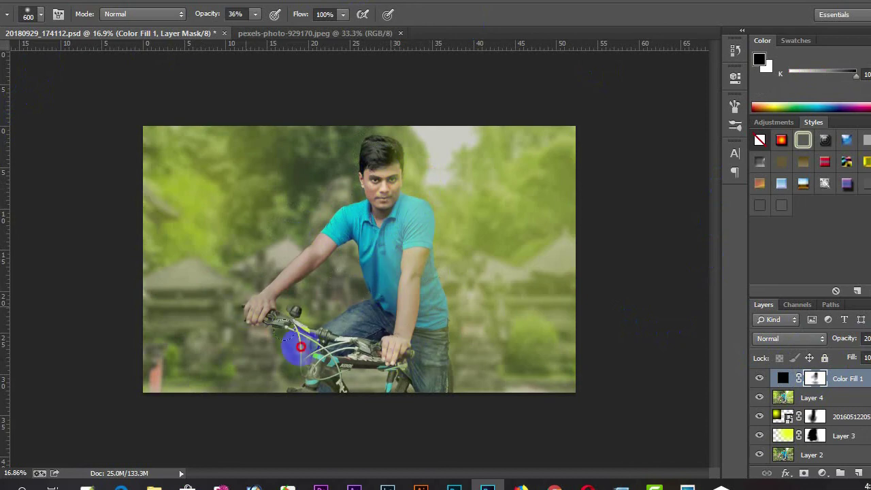
mouse_move(379, 302)
left_mouse_down()
mouse_move(401, 337)
mouse_move(408, 207)
left_mouse_up()
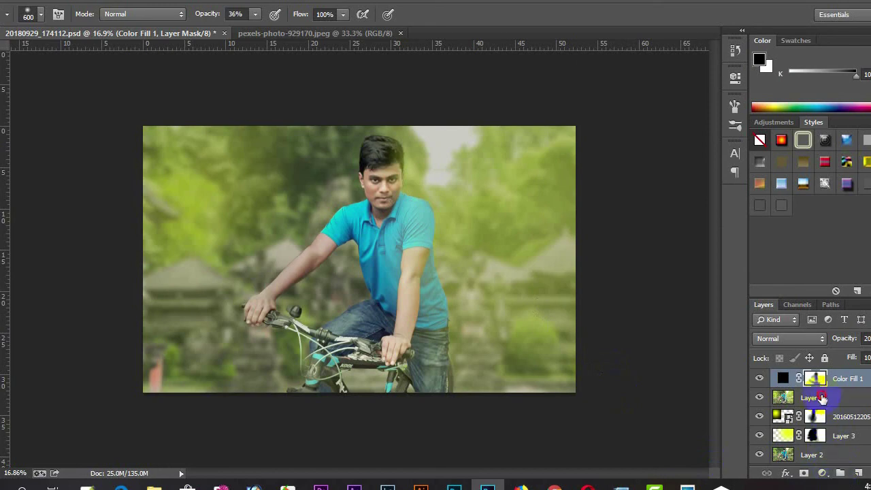
left_click(822, 398)
left_click(822, 473)
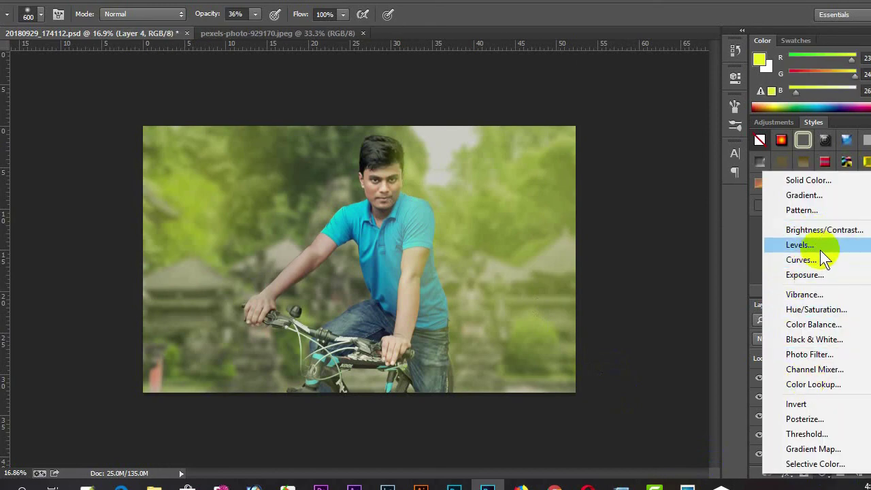
Step: Add an Exposure adjustment at +0.39 and paint its mask off the man's arm
left_click(805, 274)
left_click_drag(618, 148, 608, 147)
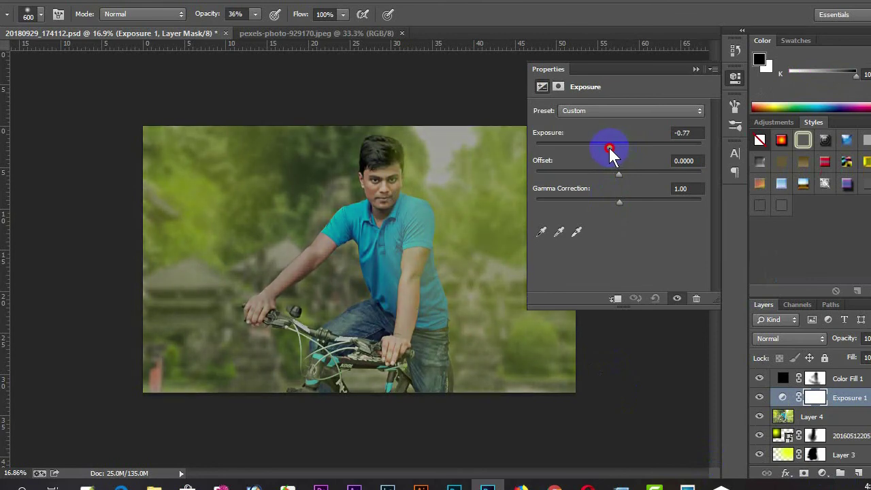
left_click_drag(609, 148, 623, 148)
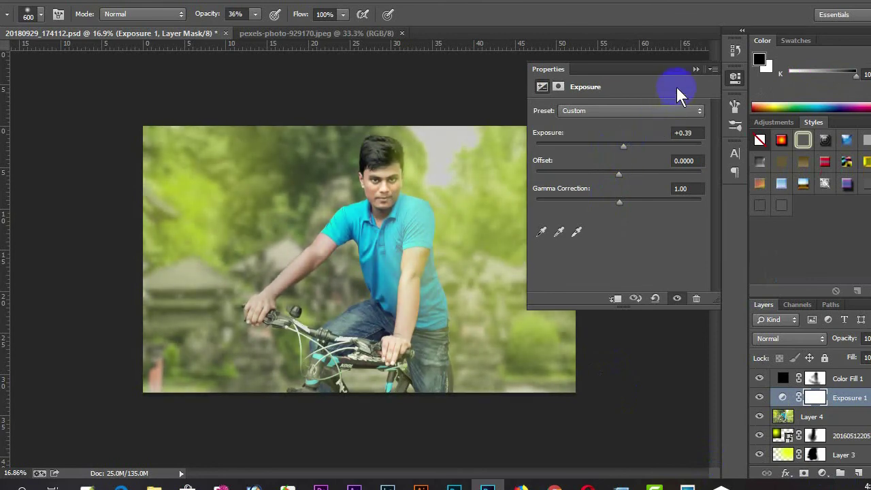
left_click(472, 91)
mouse_move(375, 161)
left_mouse_down()
mouse_move(412, 294)
mouse_move(272, 281)
mouse_move(334, 253)
mouse_move(317, 226)
mouse_move(380, 259)
mouse_move(395, 279)
mouse_move(399, 370)
mouse_move(330, 288)
mouse_move(379, 165)
left_mouse_up()
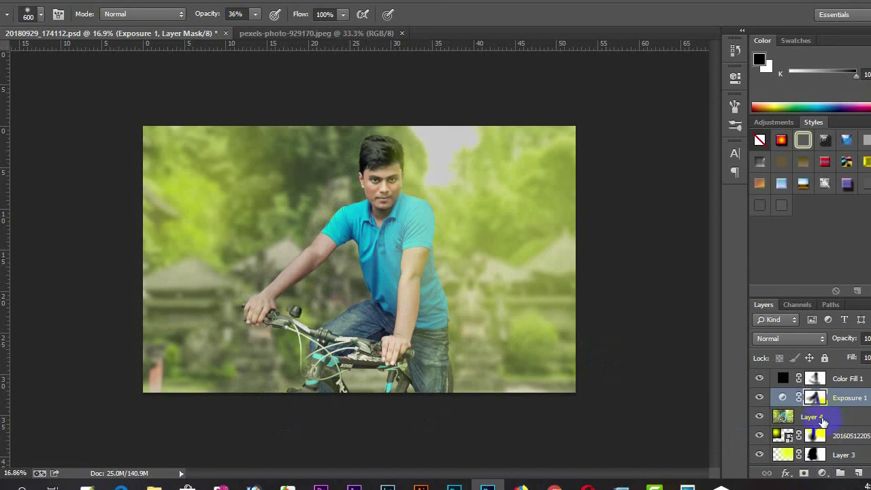
left_click(822, 422)
left_click(821, 472)
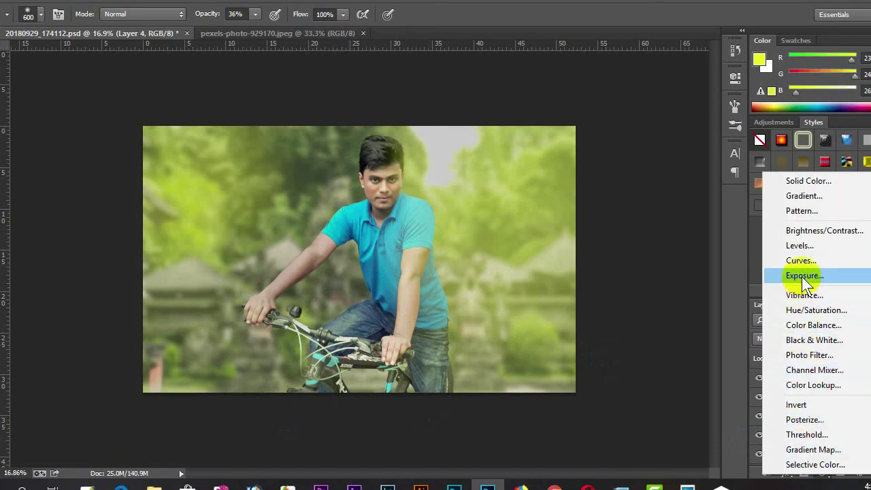
Step: Add a Vibrance adjustment layer set to +16
left_click(804, 295)
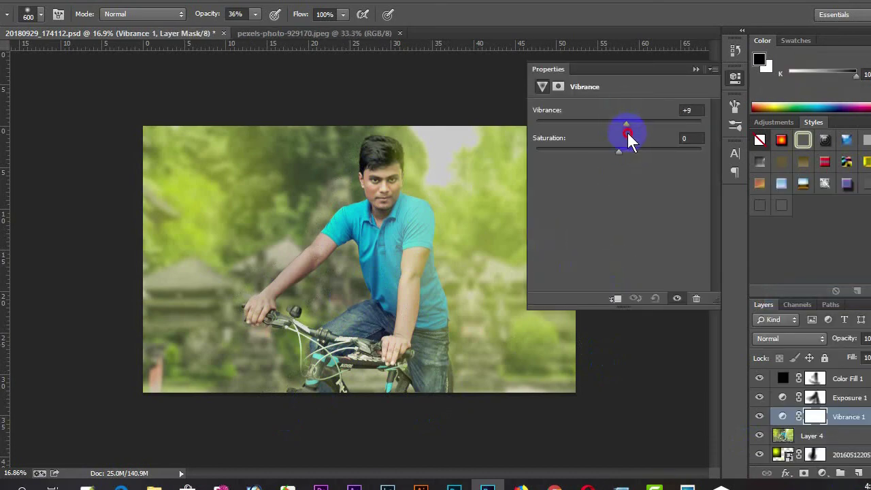
left_click_drag(619, 151, 621, 156)
left_click(699, 71)
Step: Add a Color Balance adjustment with midtones at -9, +4, +7
left_click(821, 472)
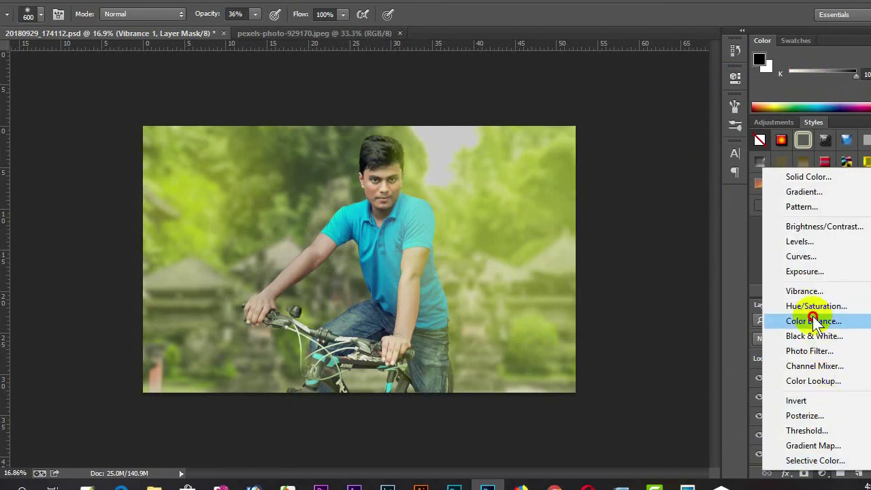
left_click(815, 323)
mouse_move(600, 143)
left_mouse_down()
mouse_move(611, 145)
mouse_move(598, 144)
mouse_move(609, 166)
mouse_move(604, 188)
mouse_move(606, 164)
left_mouse_up()
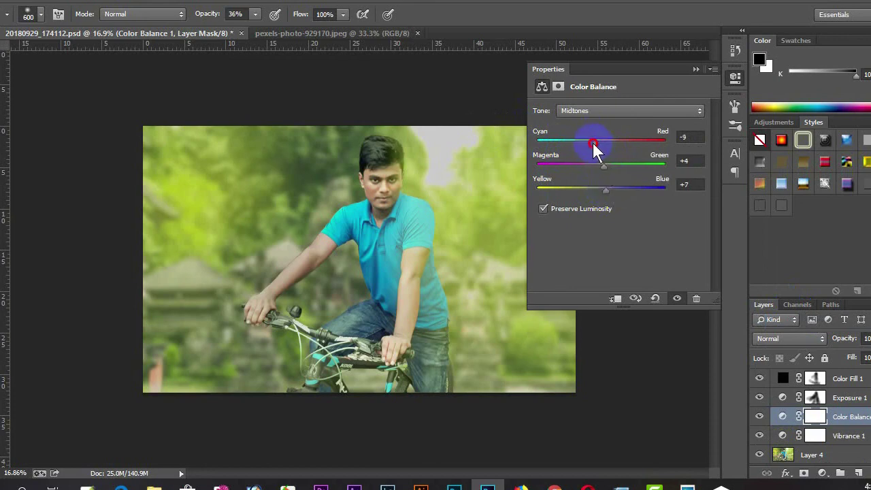
left_click(694, 69)
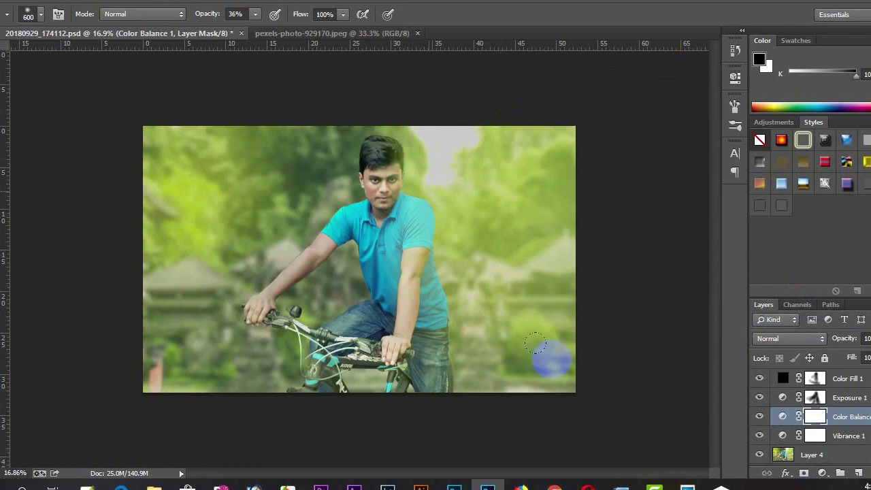
left_click(821, 473)
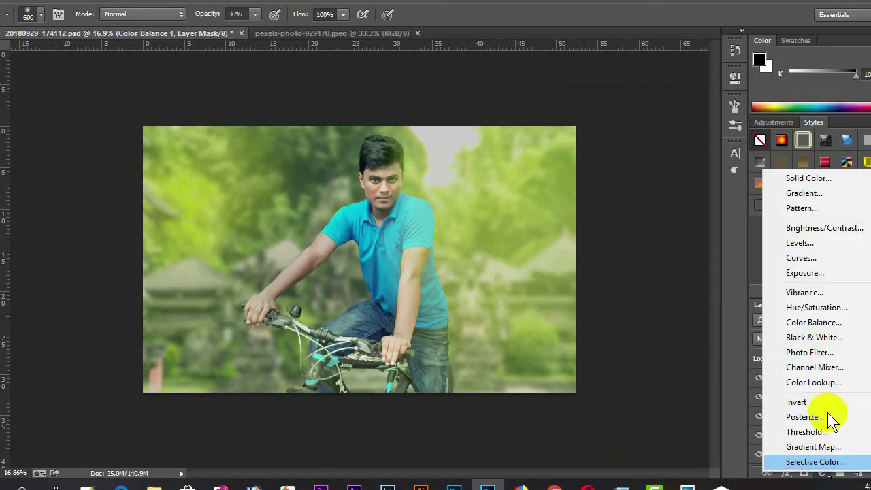
Step: Add a Hue/Saturation adjustment with a slight overall hue shift
left_click(826, 319)
mouse_move(618, 162)
left_mouse_down()
mouse_move(602, 160)
mouse_move(622, 182)
mouse_move(613, 171)
mouse_move(612, 194)
left_mouse_up()
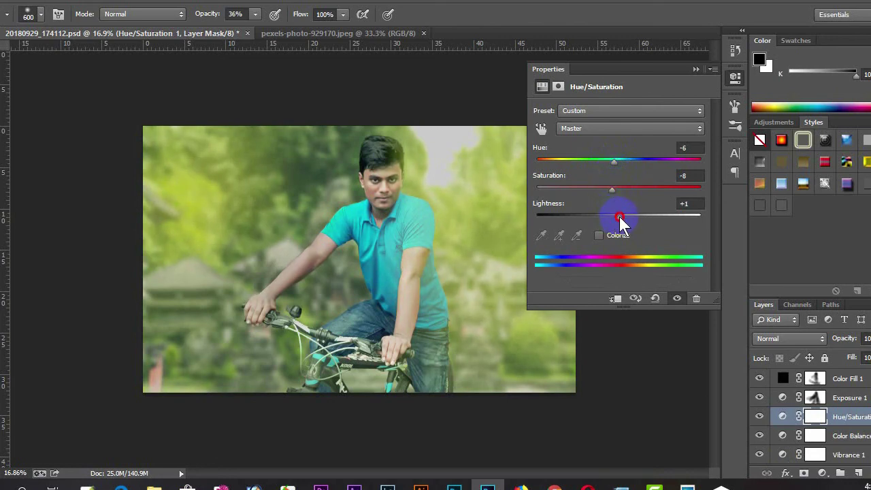
left_click(695, 68)
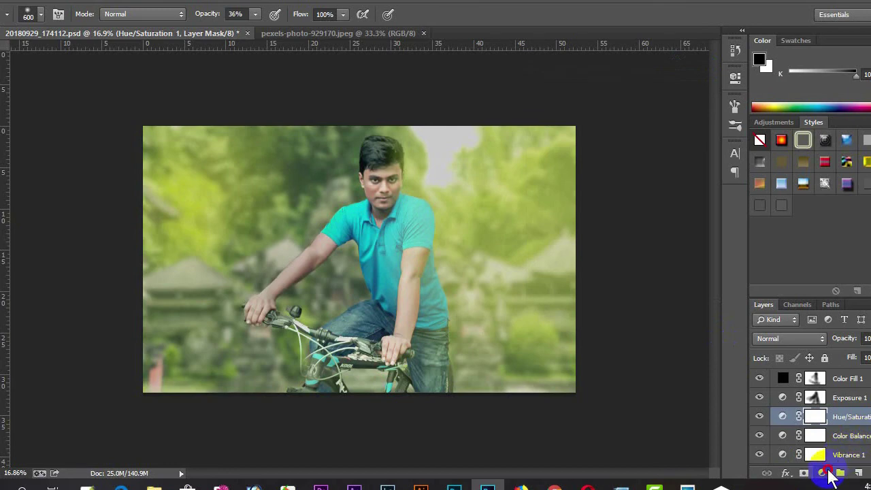
Step: Add a Photo Filter adjustment using the Red preset at 25%
left_click(824, 472)
left_click(809, 351)
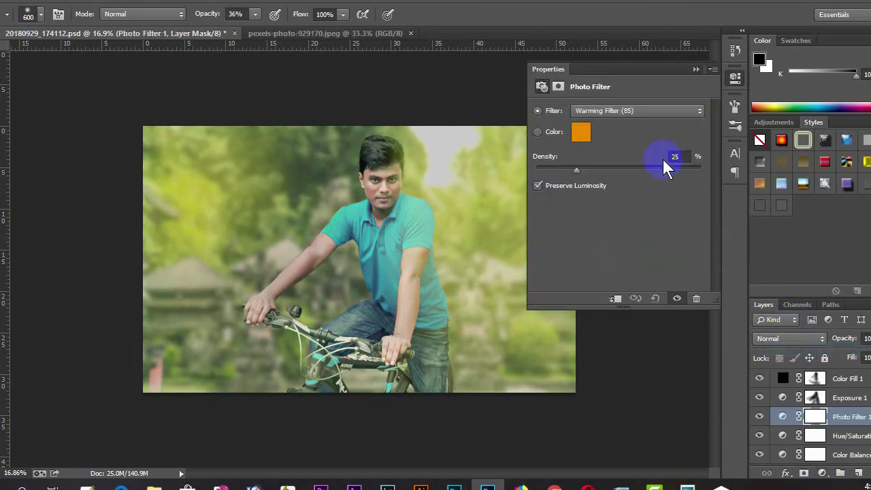
left_click(648, 112)
left_click(626, 145)
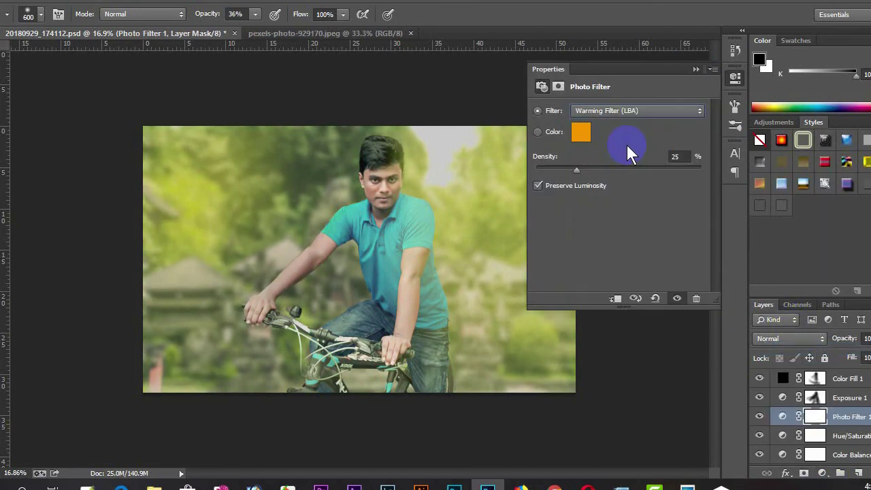
key("Down")
key("Down")
key("Down")
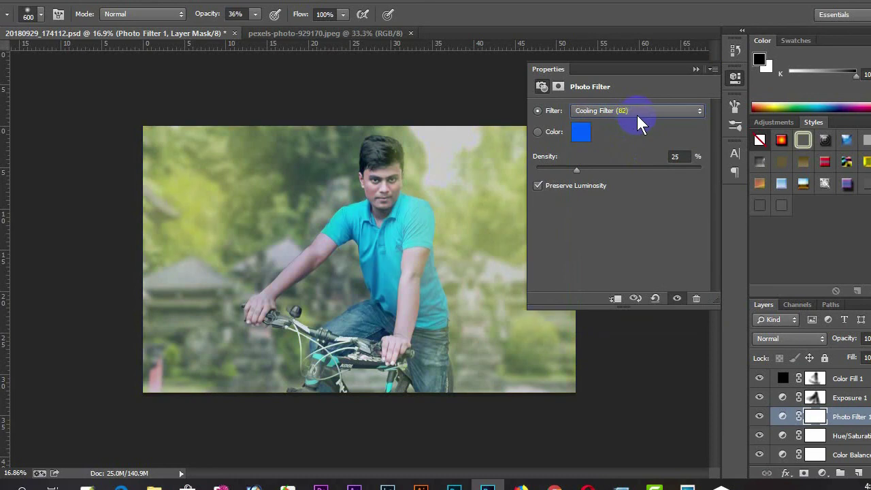
key("Down")
key("Down")
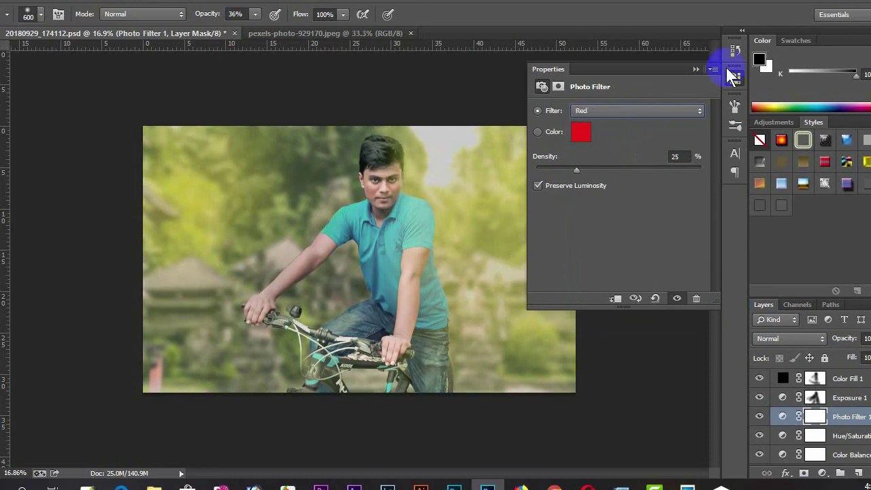
left_click(696, 69)
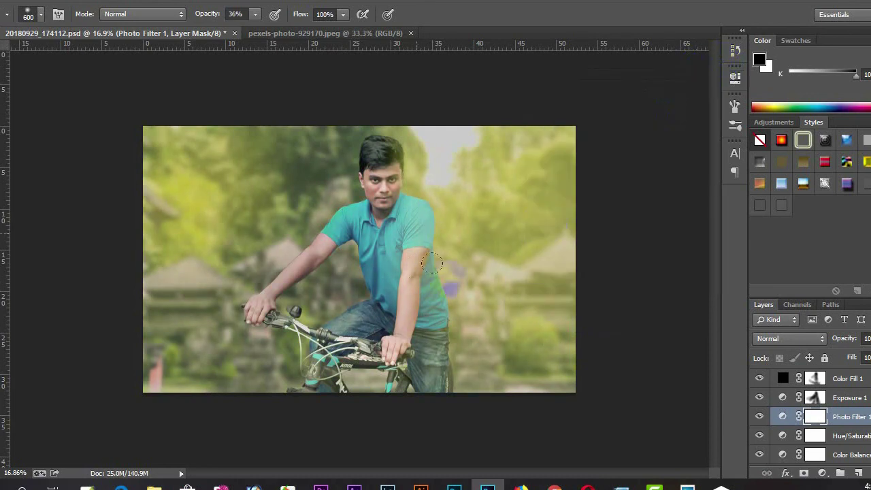
Step: Paint the man out of the Photo Filter and Hue/Saturation masks, then add empty Layer 5
left_click_drag(400, 160, 365, 143)
left_click_drag(380, 196, 398, 352)
key("alt+bracketleft")
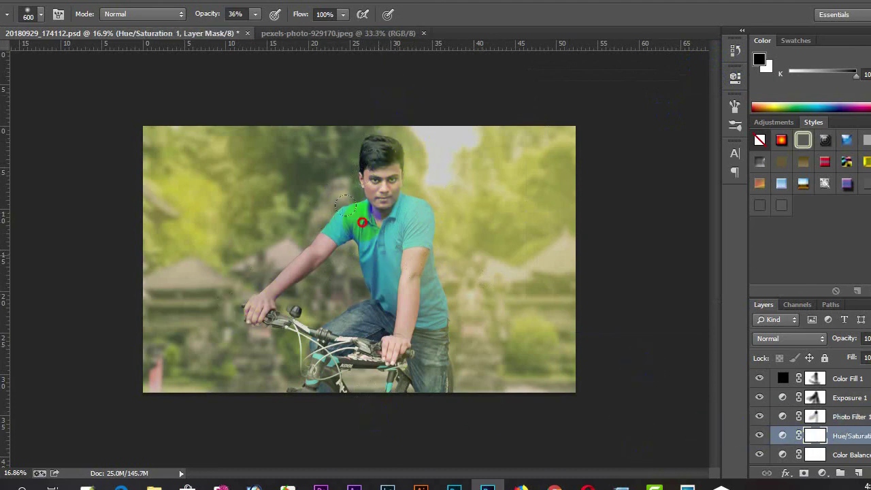
mouse_move(417, 158)
left_mouse_down()
mouse_move(350, 129)
mouse_move(391, 329)
left_mouse_up()
key("alt+bracketleft")
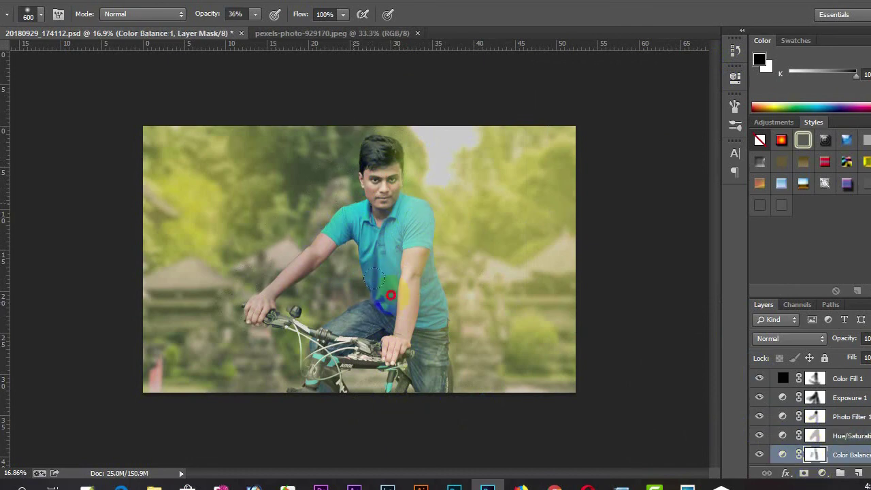
key("alt+period")
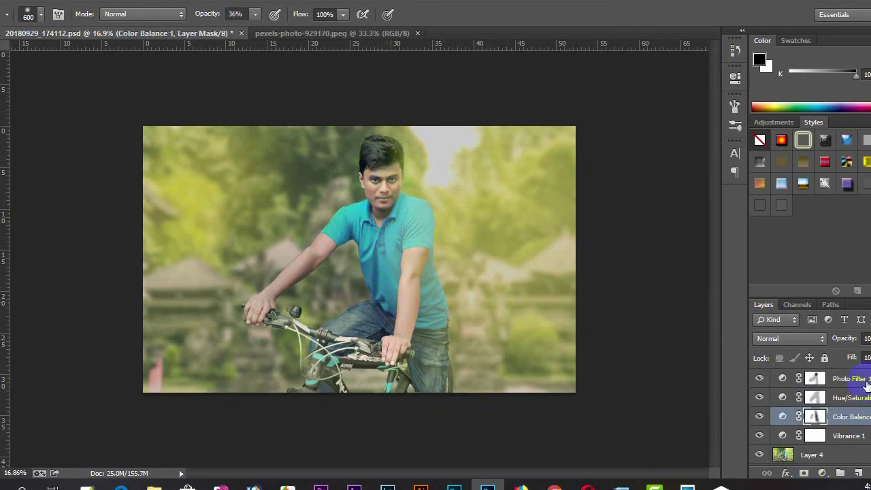
key("ctrl+shift+alt+n")
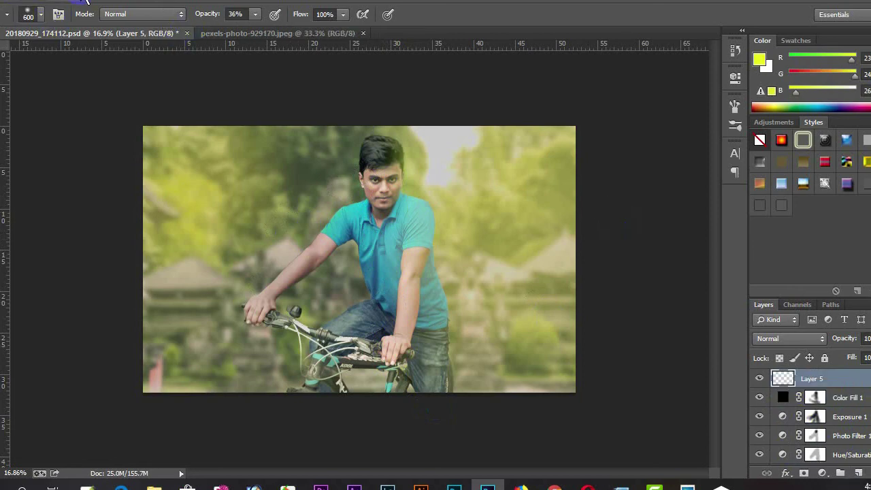
Step: Stamp the merged image into Layer 5 with Apply Image
left_click(71, 1)
left_click(145, 191)
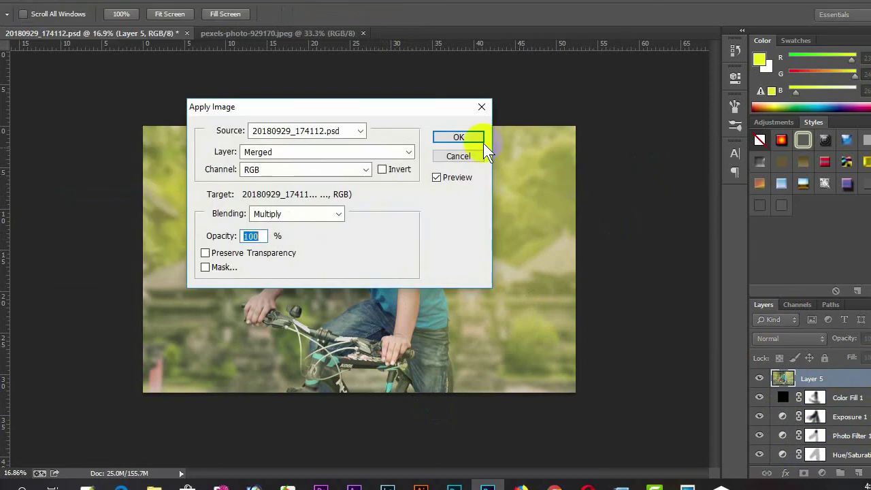
left_click(461, 137)
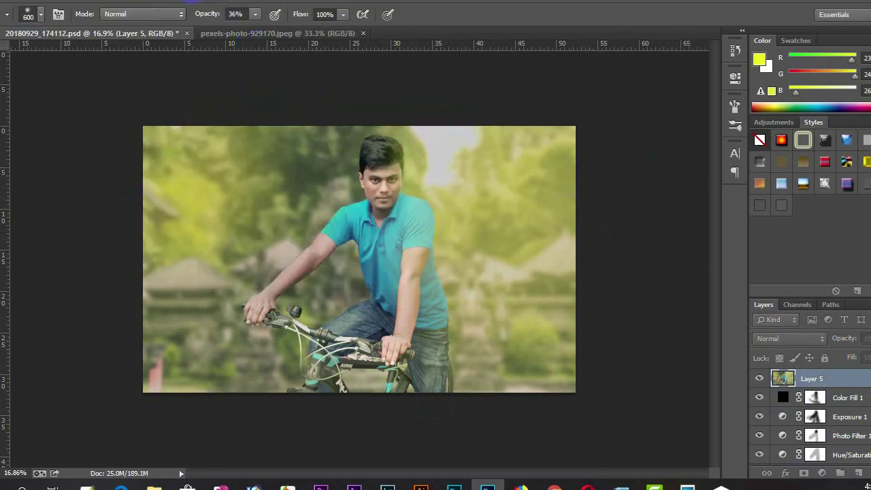
Step: In Camera Raw set Temperature +6, Tint +4, Exposure +0.30, Highlights -74, Vibrance +7, Saturation -3
left_click(196, 2)
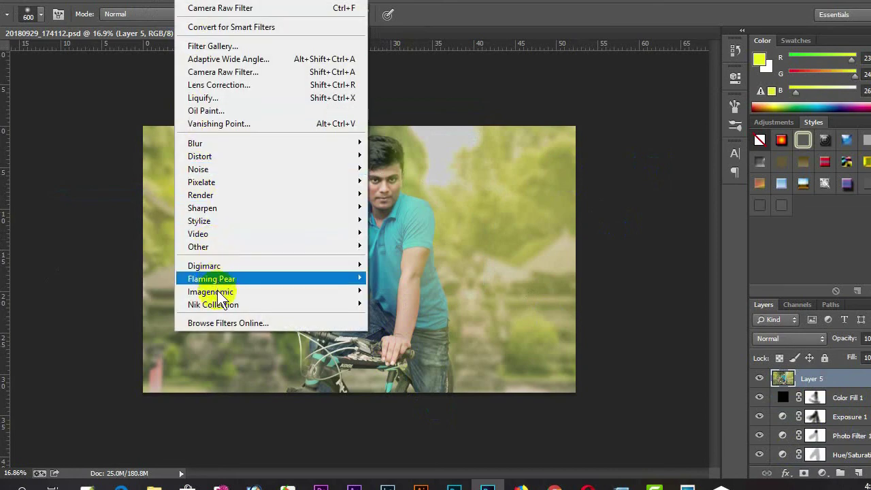
left_click(247, 75)
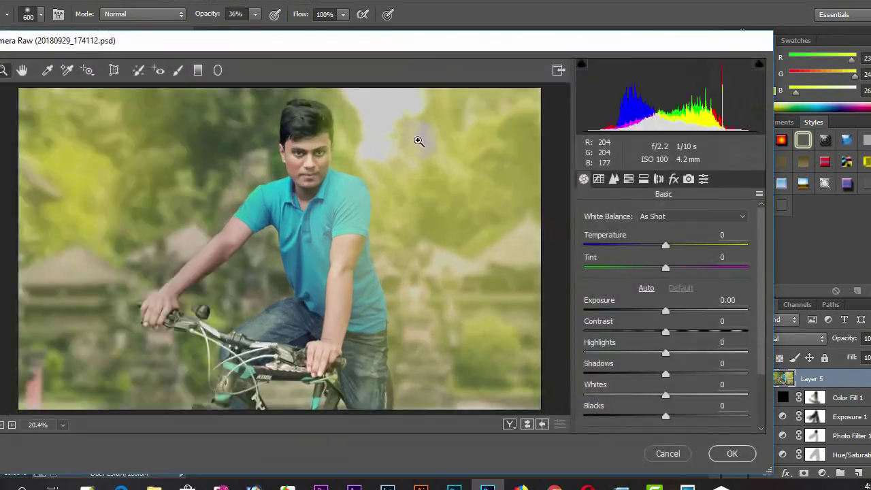
left_click_drag(670, 246, 669, 268)
mouse_move(665, 311)
left_mouse_down()
mouse_move(680, 337)
mouse_move(590, 366)
mouse_move(615, 354)
mouse_move(605, 354)
left_mouse_up()
mouse_move(664, 373)
left_mouse_down()
mouse_move(598, 374)
mouse_move(615, 384)
left_mouse_up()
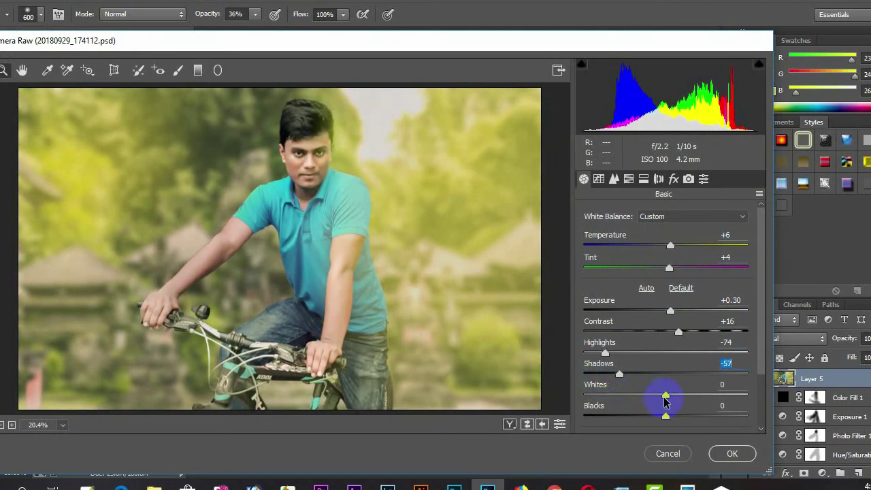
mouse_move(665, 398)
left_mouse_down()
mouse_move(676, 398)
mouse_move(677, 386)
left_mouse_up()
scroll(671, 399, "down", 1)
scroll(669, 394, "down", 1)
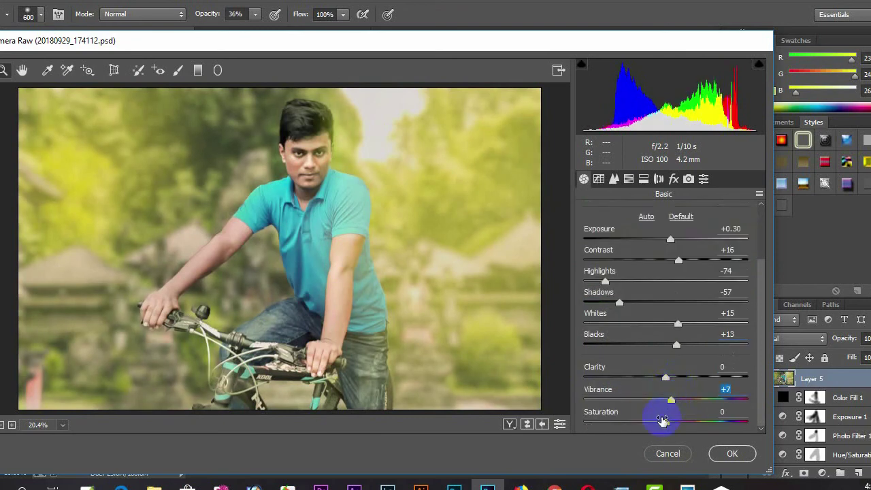
left_click_drag(666, 421, 660, 422)
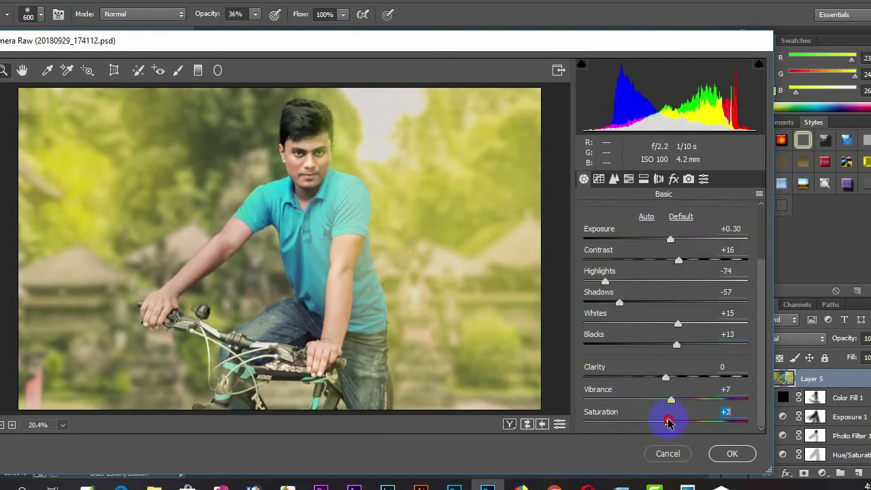
Step: Raise the Reds luminance in Camera Raw's HSL settings
left_click(613, 179)
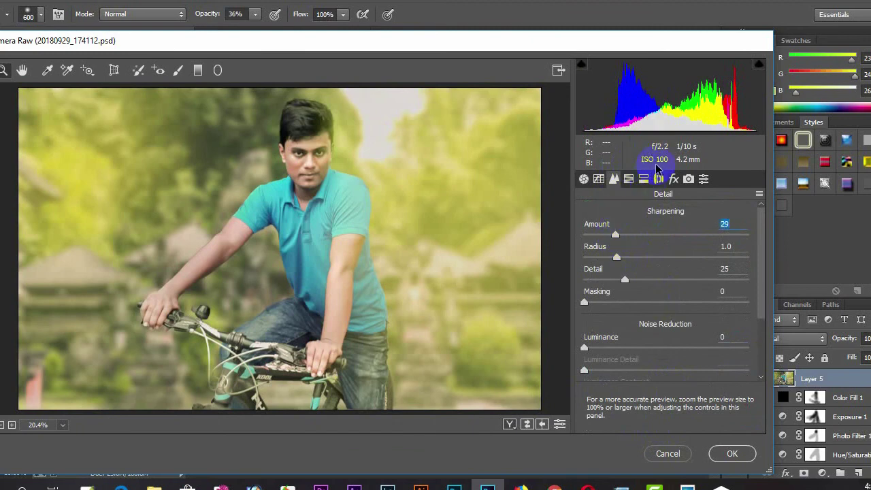
left_click(628, 178)
mouse_move(664, 278)
left_mouse_down()
mouse_move(685, 279)
mouse_move(691, 323)
left_mouse_up()
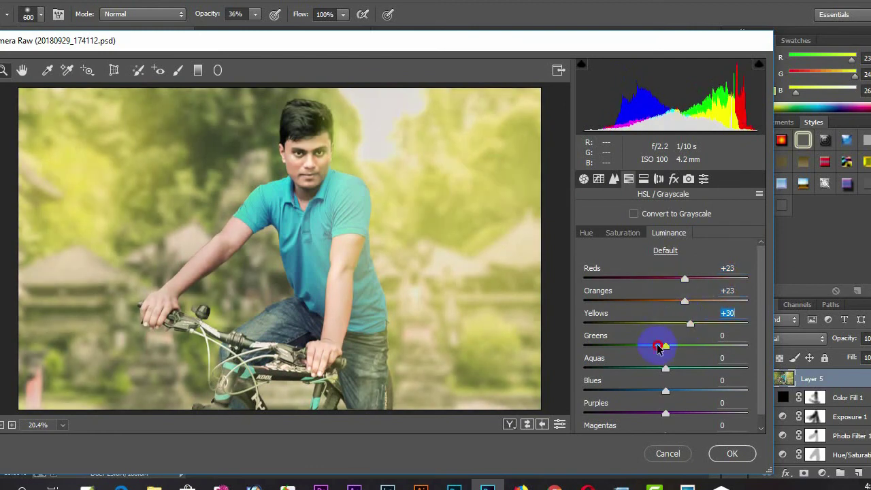
Step: Set HSL luminance to Aquas +71 and Blues -17, with Greens reset to 0
left_click_drag(658, 346, 615, 346)
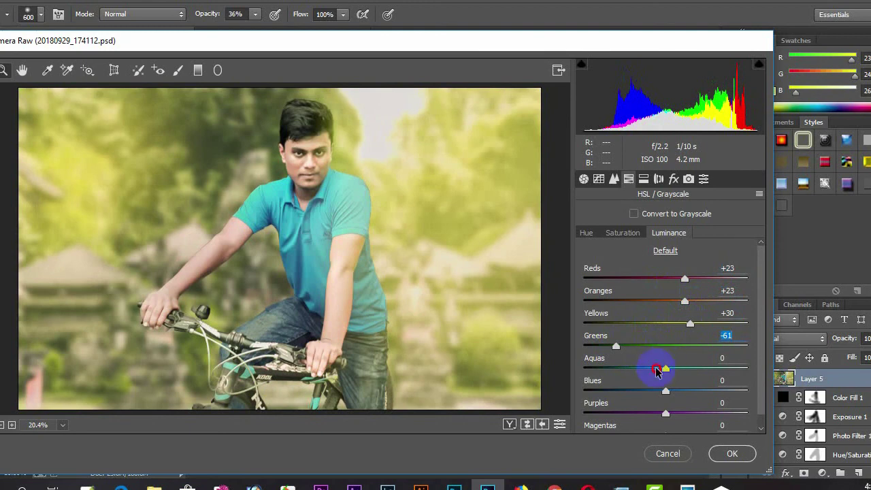
mouse_move(656, 371)
left_mouse_down()
mouse_move(635, 369)
mouse_move(671, 370)
mouse_move(632, 371)
mouse_move(682, 374)
mouse_move(642, 394)
mouse_move(718, 403)
mouse_move(521, 413)
left_mouse_up()
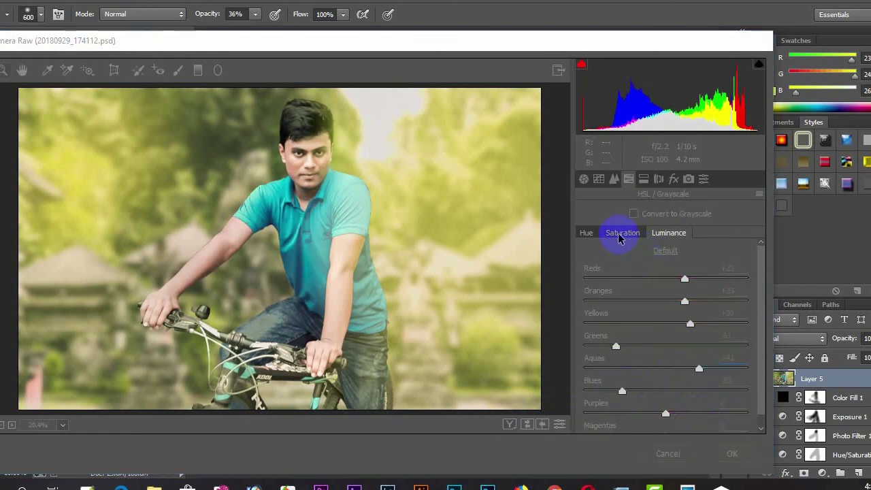
left_click_drag(707, 359, 724, 377)
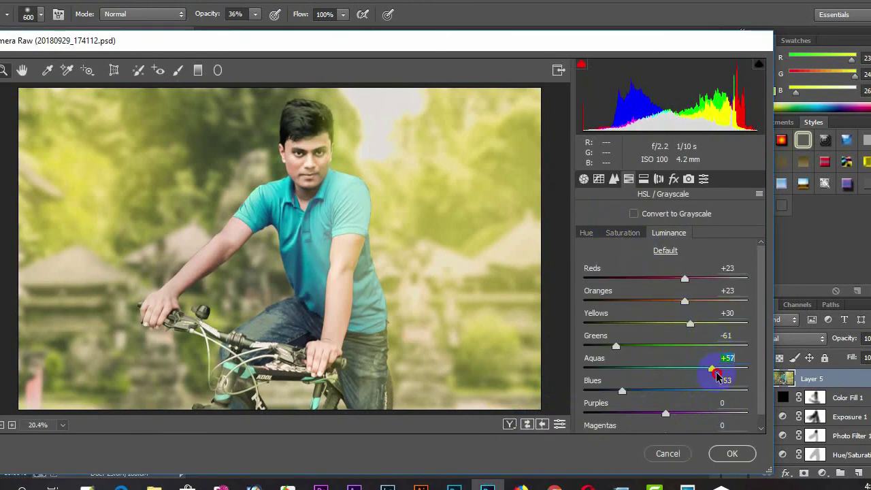
left_click(618, 349)
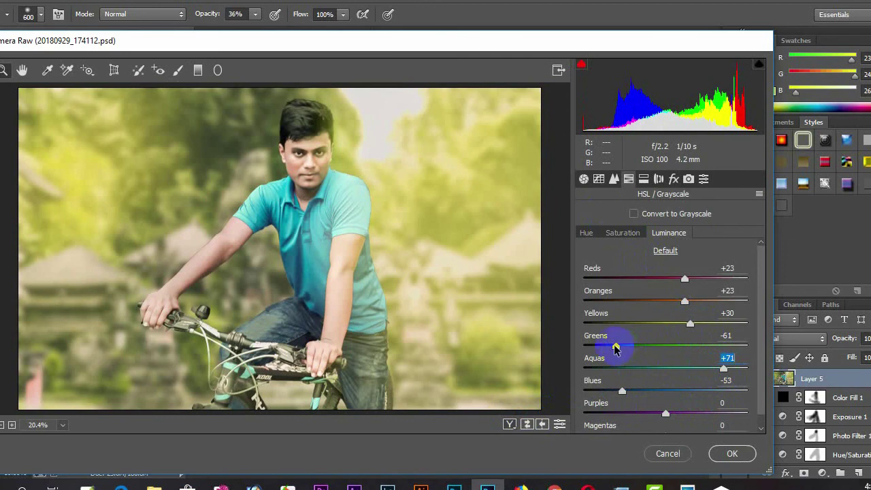
left_click_drag(616, 348, 664, 350)
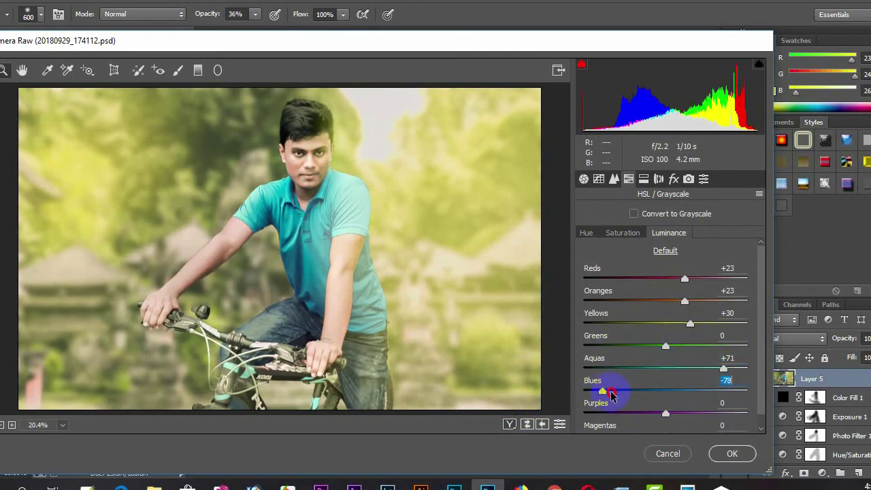
left_click_drag(619, 389, 643, 395)
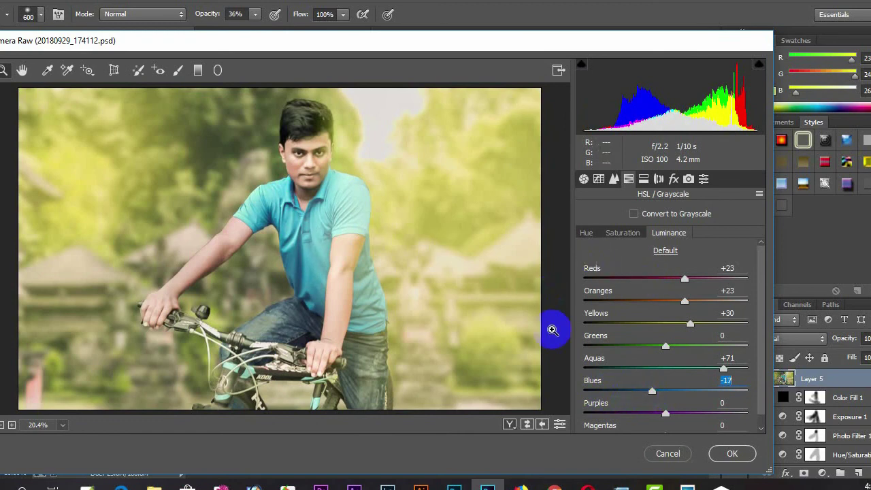
Step: Set HSL saturation to Oranges about -35 and Reds +42, and boost Yellows
left_click(632, 234)
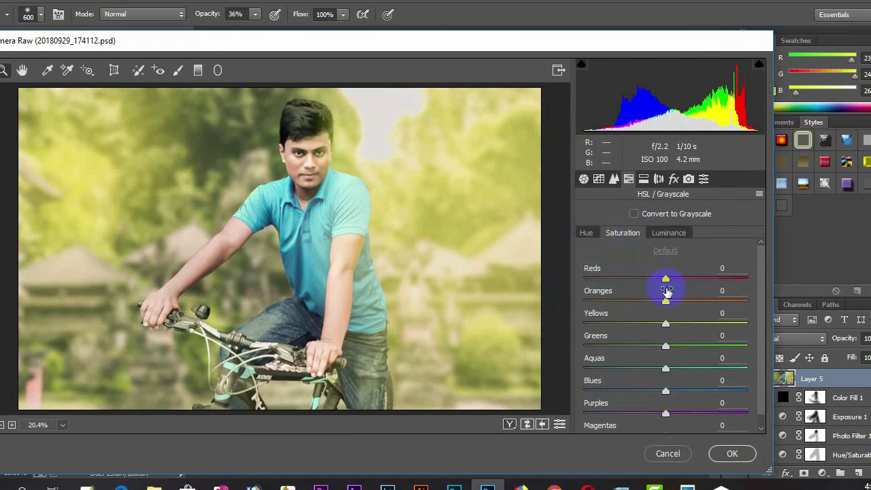
left_click_drag(665, 301, 639, 314)
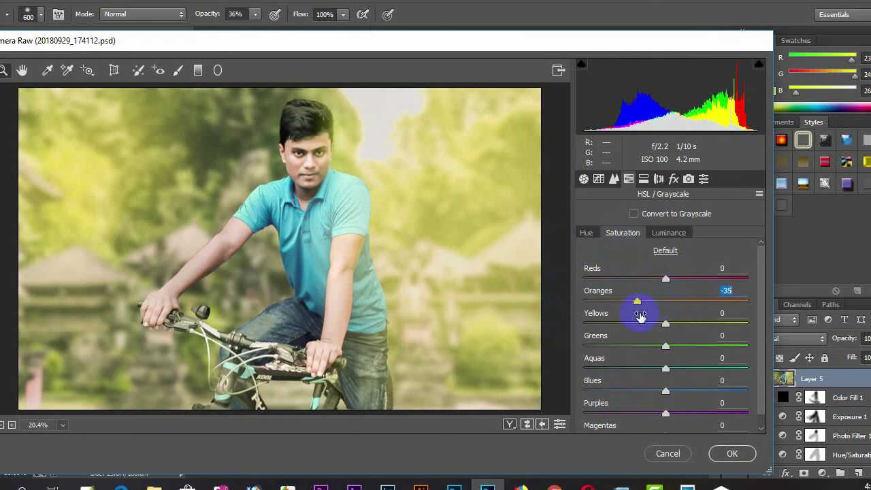
left_click_drag(701, 285, 705, 284)
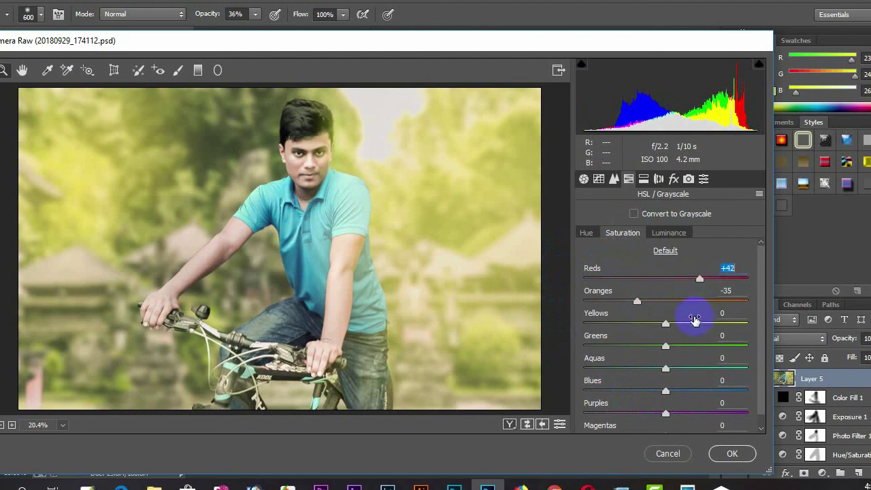
mouse_move(667, 327)
left_mouse_down()
mouse_move(641, 330)
mouse_move(686, 333)
mouse_move(655, 349)
mouse_move(719, 350)
mouse_move(635, 369)
left_mouse_up()
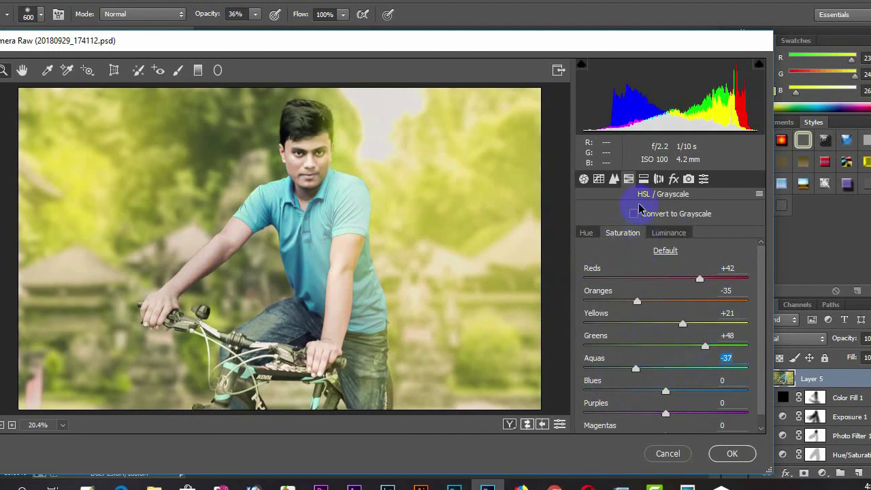
Step: Shift hues to Reds -53, Oranges -9, Yellows +2 and apply the Camera Raw filter
left_click(585, 233)
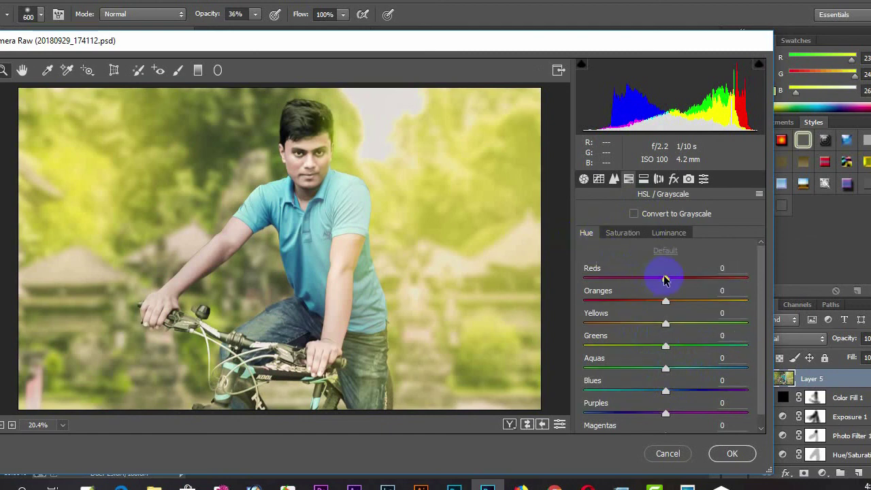
left_click_drag(666, 279, 622, 279)
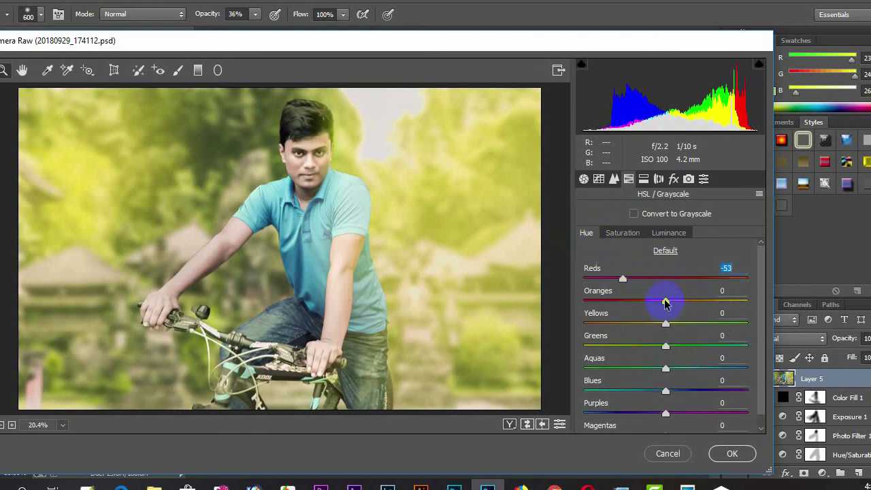
mouse_move(665, 302)
left_mouse_down()
mouse_move(627, 302)
mouse_move(729, 307)
mouse_move(657, 320)
mouse_move(667, 324)
left_mouse_up()
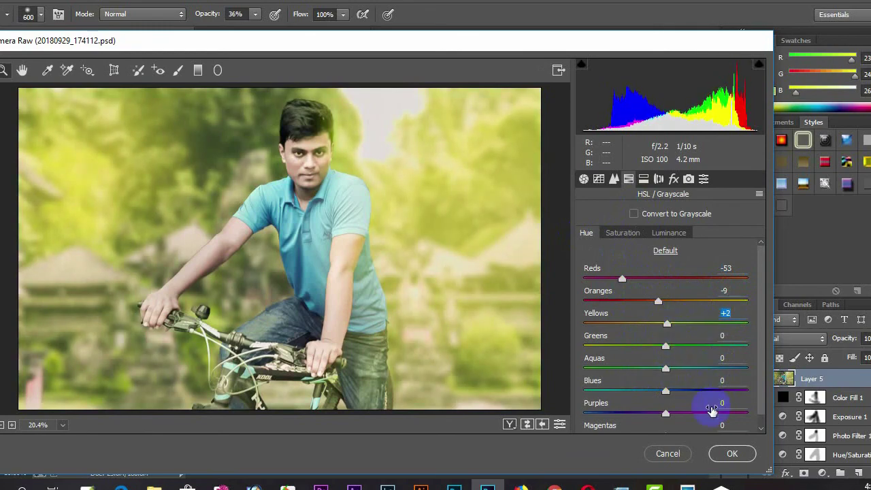
left_click(726, 453)
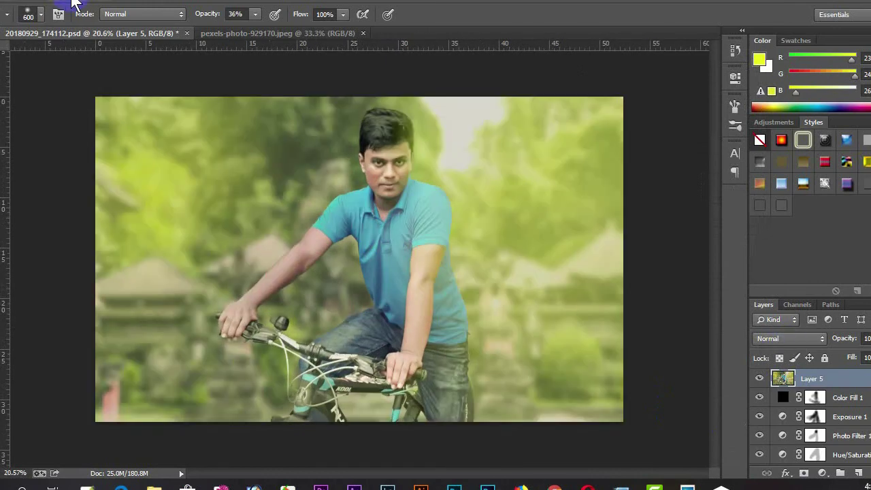
left_click(64, 6)
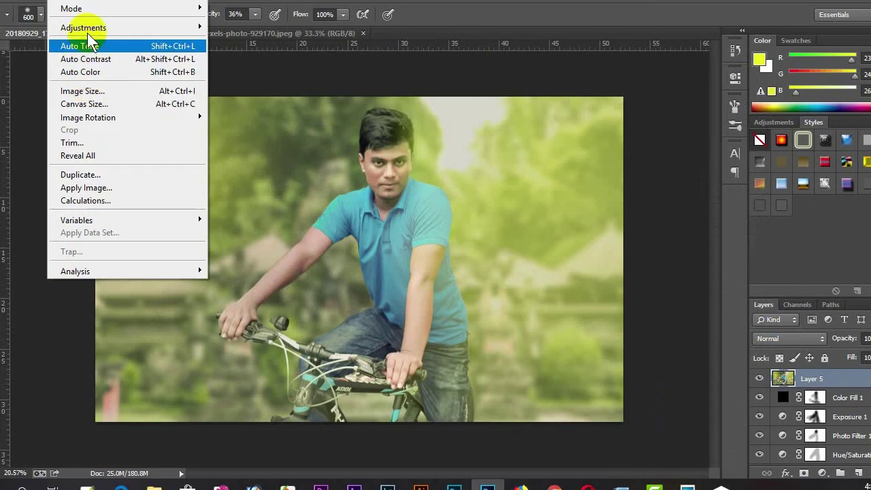
mouse_move(83, 27)
left_click(262, 235)
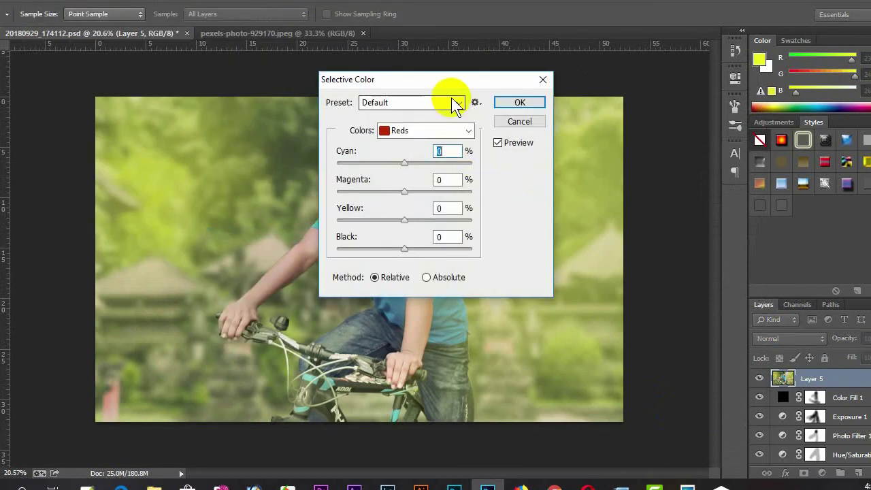
mouse_move(493, 80)
left_mouse_down()
mouse_move(605, 102)
mouse_move(658, 102)
left_mouse_up()
mouse_move(569, 184)
left_mouse_down()
mouse_move(577, 185)
mouse_move(565, 185)
left_mouse_up()
left_click_drag(570, 270, 547, 271)
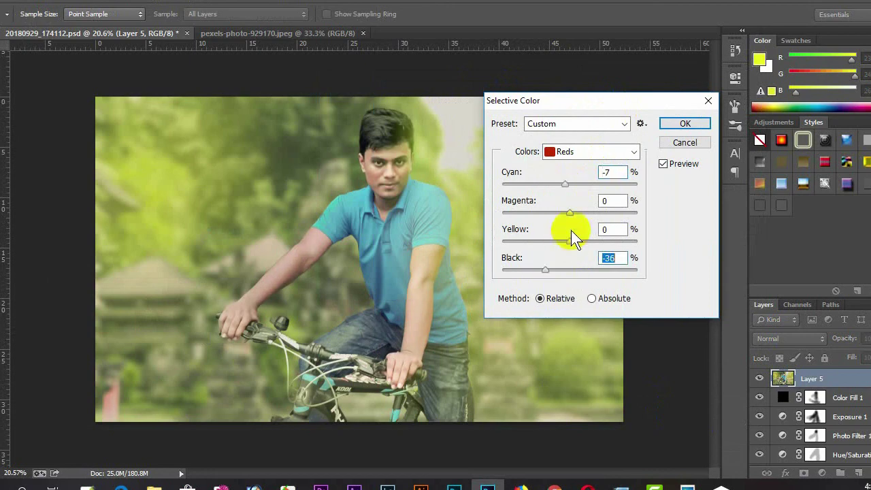
left_click_drag(568, 240, 582, 241)
left_click(578, 152)
left_click(575, 180)
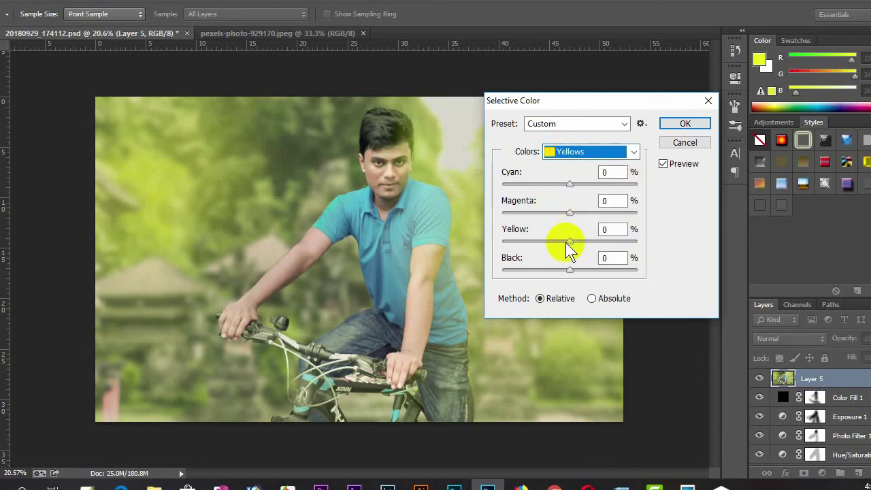
left_click_drag(569, 267, 561, 269)
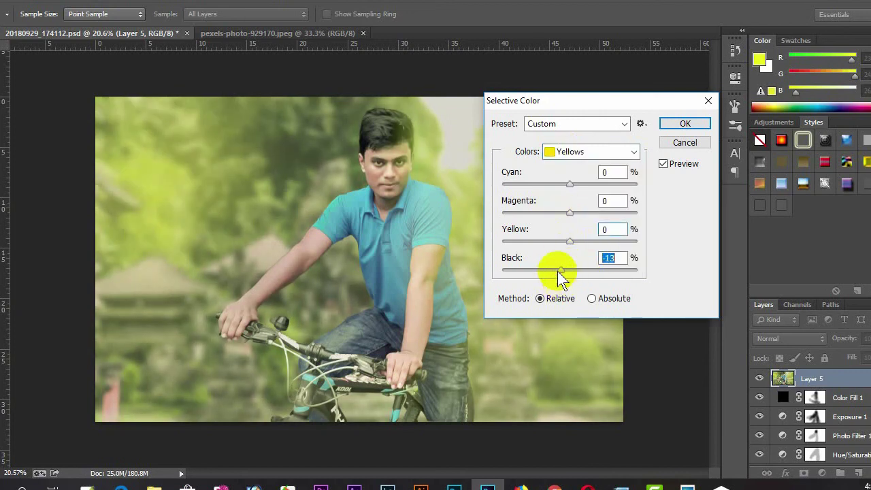
left_click(570, 151)
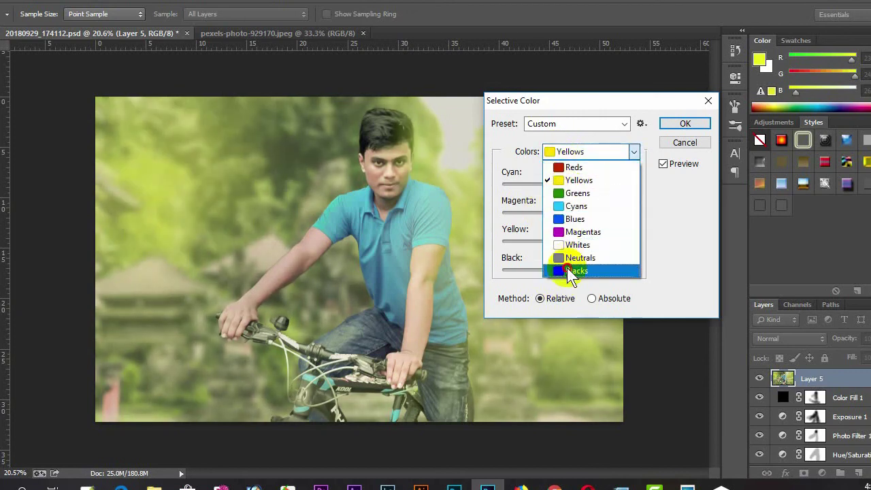
left_click(565, 272)
mouse_move(565, 272)
left_mouse_down()
mouse_move(574, 272)
mouse_move(549, 272)
mouse_move(566, 270)
left_mouse_up()
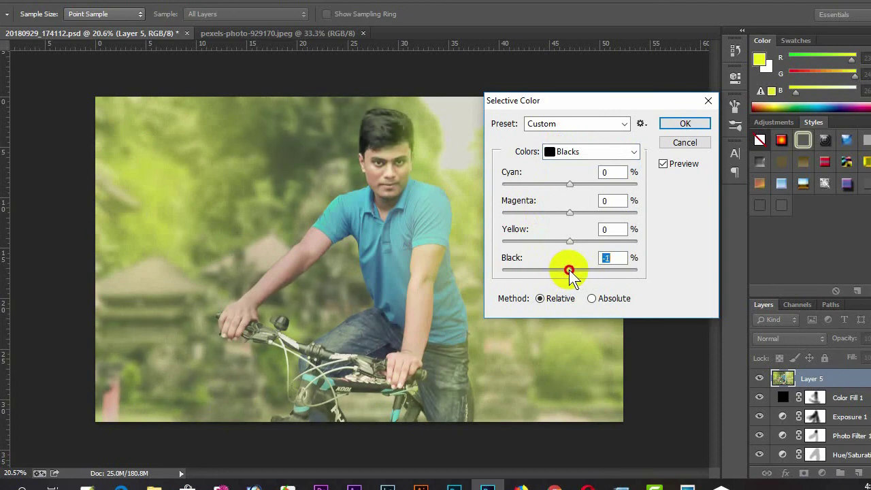
left_click(682, 143)
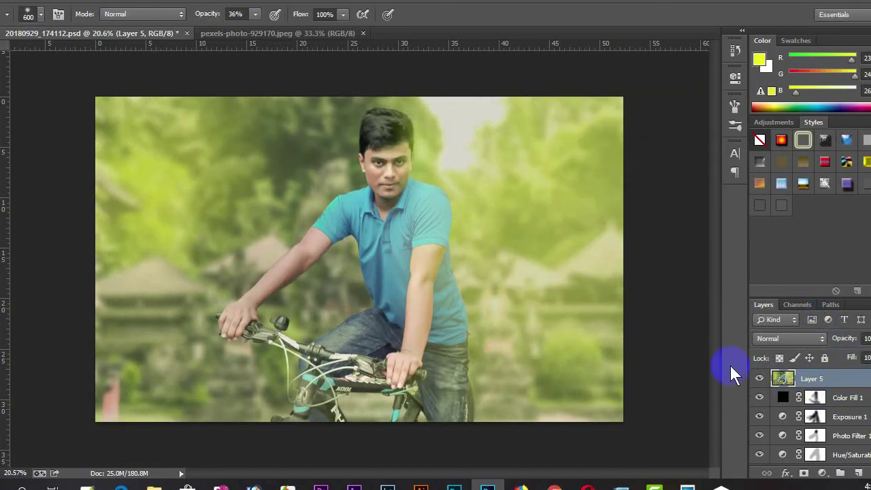
Step: Paste the red '5 Things You Should Never Say to a Bicycle Lover' graphic as a new layer
scroll(588, 278, "up", 2)
scroll(363, 220, "up", 3)
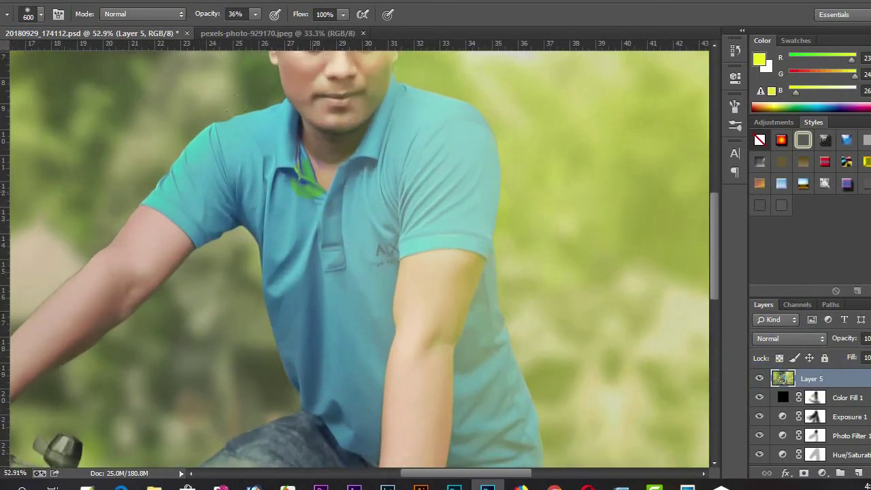
scroll(357, 333, "up", 3)
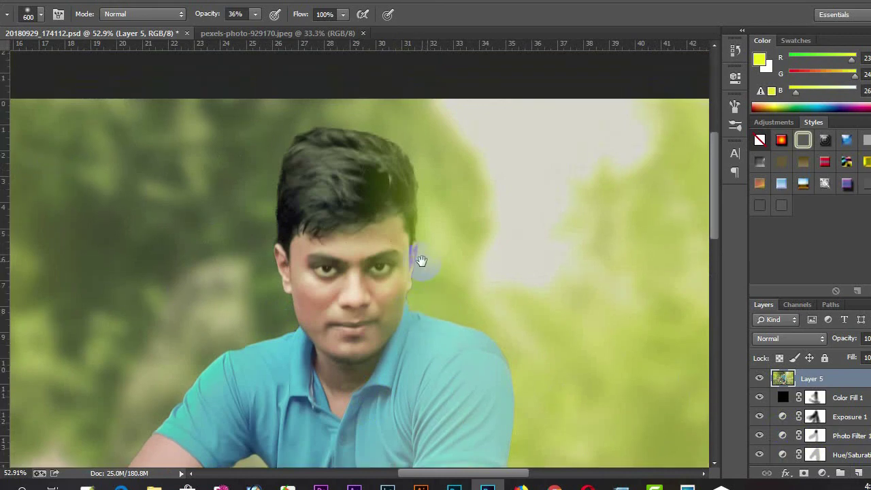
scroll(558, 289, "down", 4)
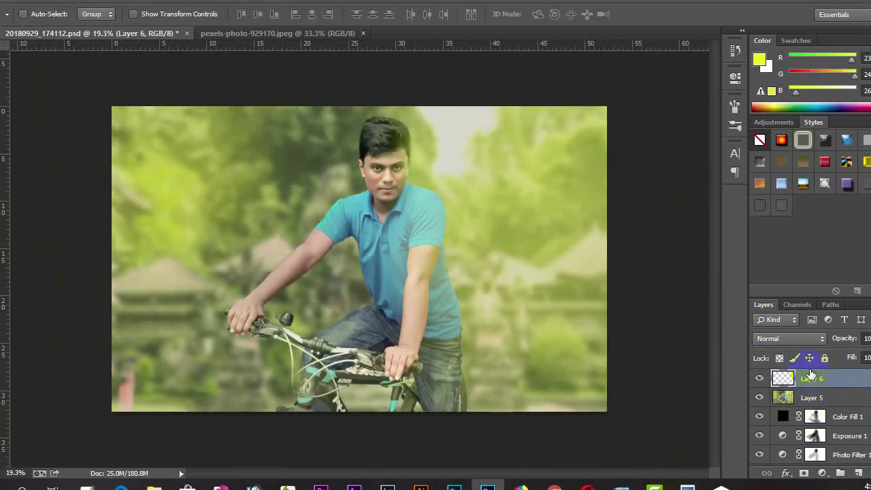
key("ctrl+v")
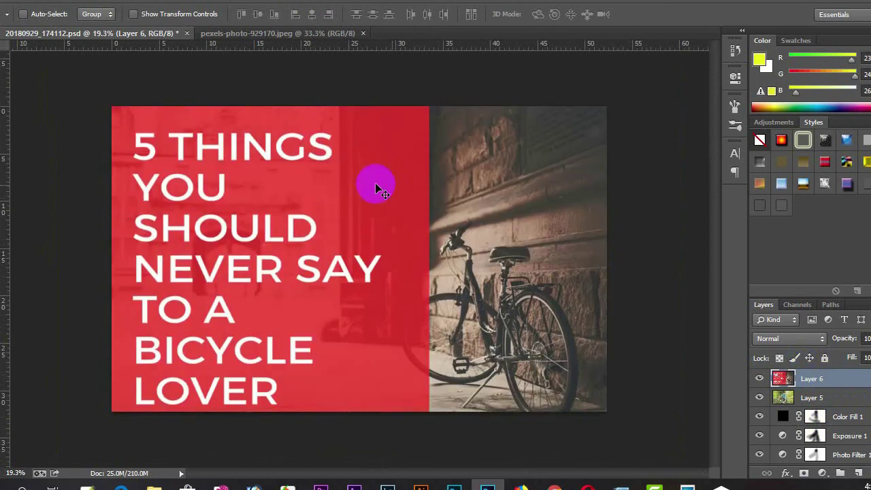
Step: Position the graphic near the canvas's left edge and marquee-select its red text panel
left_click_drag(375, 184, 356, 184)
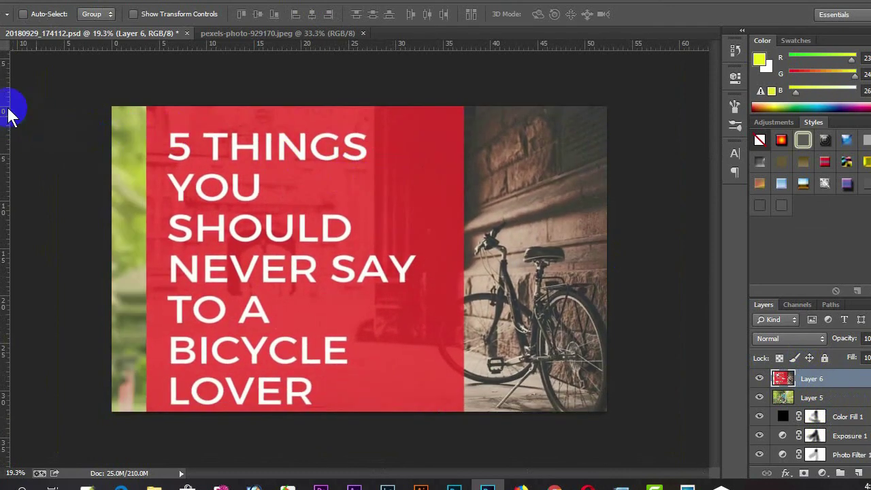
left_click_drag(274, 221, 285, 221)
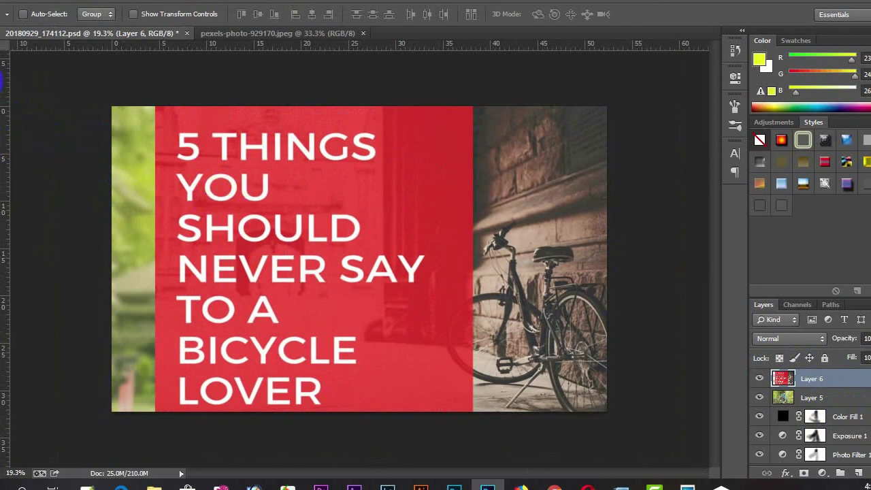
key("m")
mouse_move(161, 125)
left_mouse_down()
mouse_move(390, 321)
mouse_move(463, 407)
left_mouse_up()
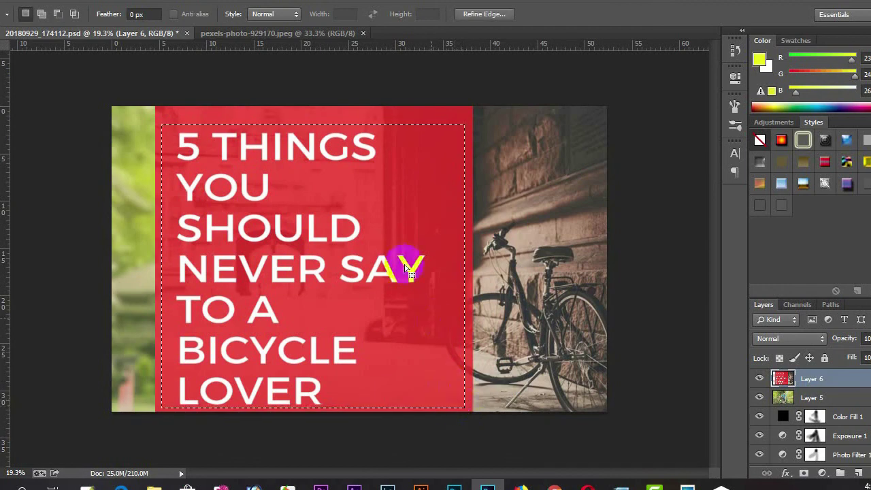
Step: Mask Layer 6 down to the red text panel and set its blend mode to Dissolve
left_click(803, 473)
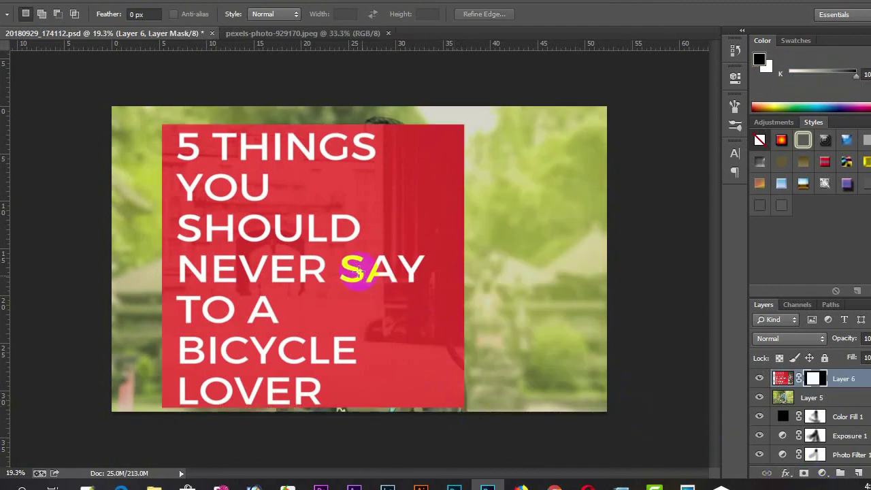
key("v")
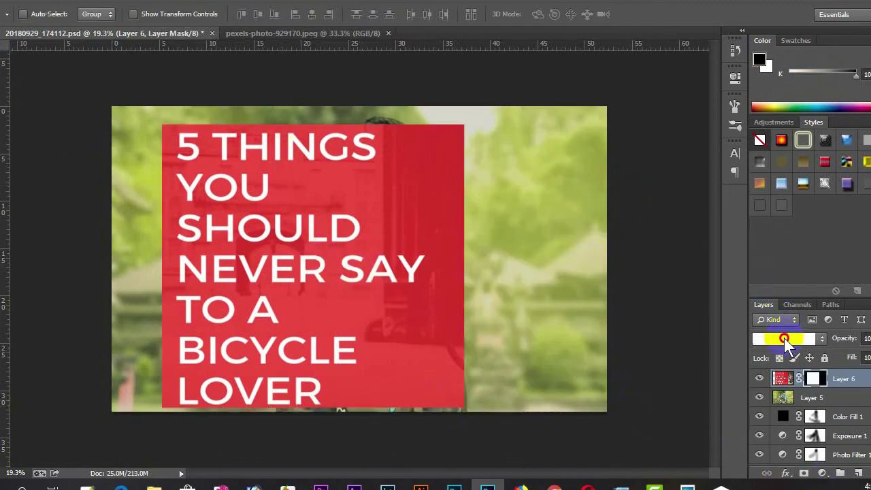
left_click(783, 337)
left_click(780, 10)
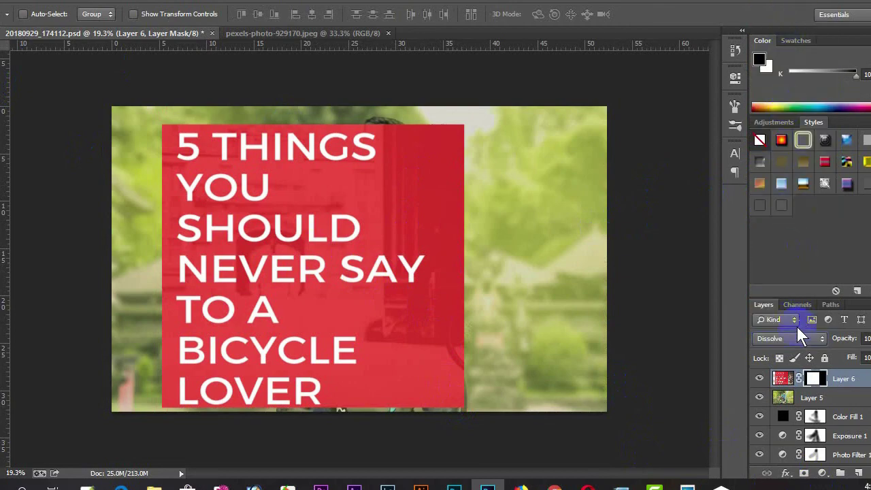
Step: Try the Lighten, Lighter Color and Pin Light blend modes, settling on Hard Mix
key("Down")
key("Down")
key("Down")
key("Down")
key("Down")
key("Down")
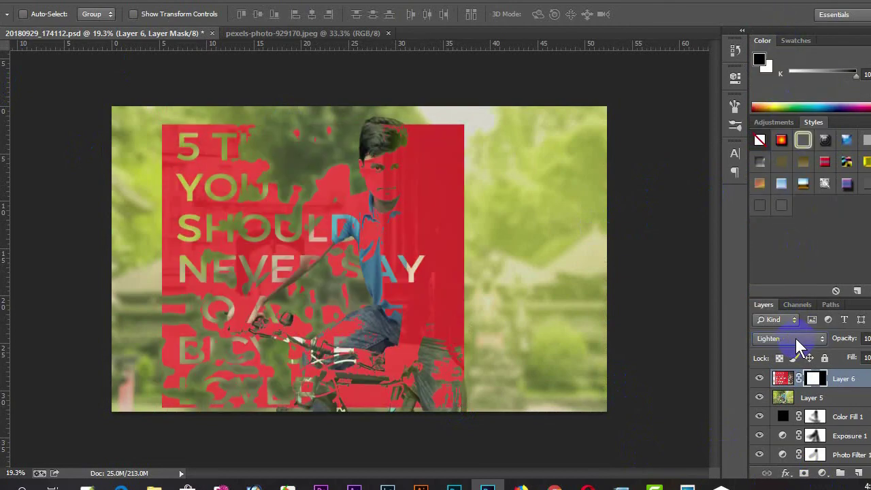
key("Down")
key("Down")
key("Down")
key("Down")
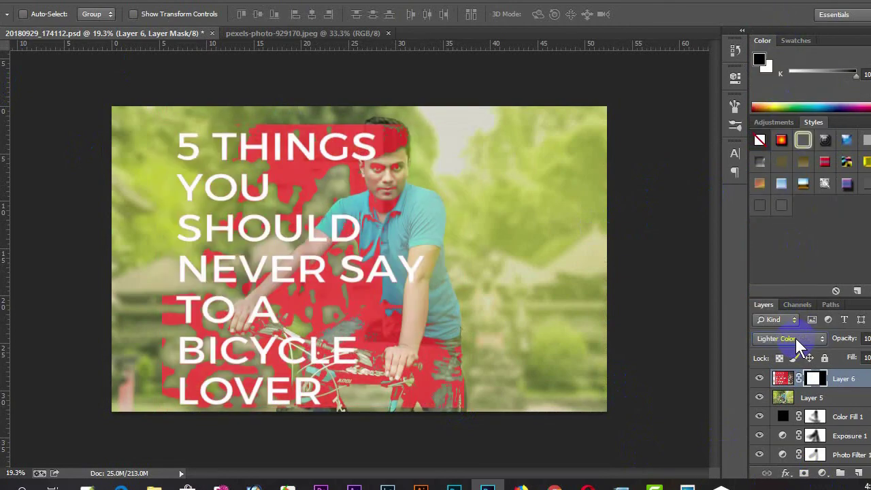
key("Down")
key("Down")
key("Down")
key("Down")
key("Down")
key("Down")
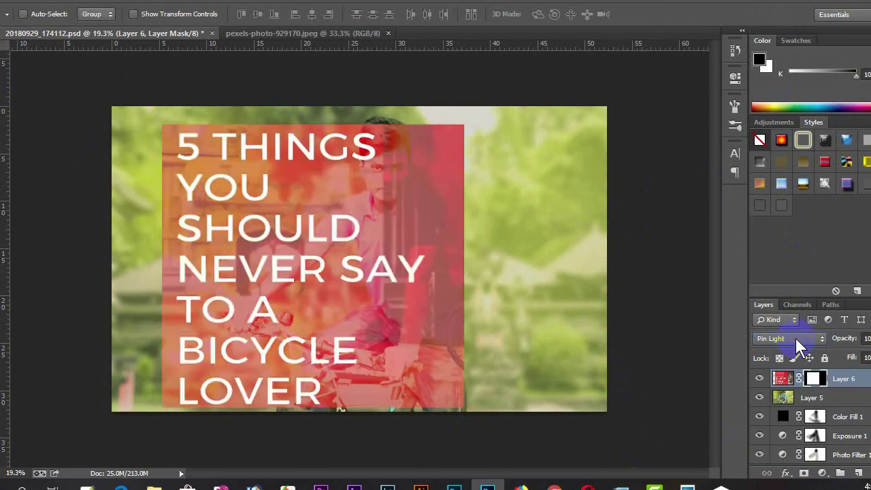
key("Down")
key("Down")
key("Down")
key("Down")
key("Down")
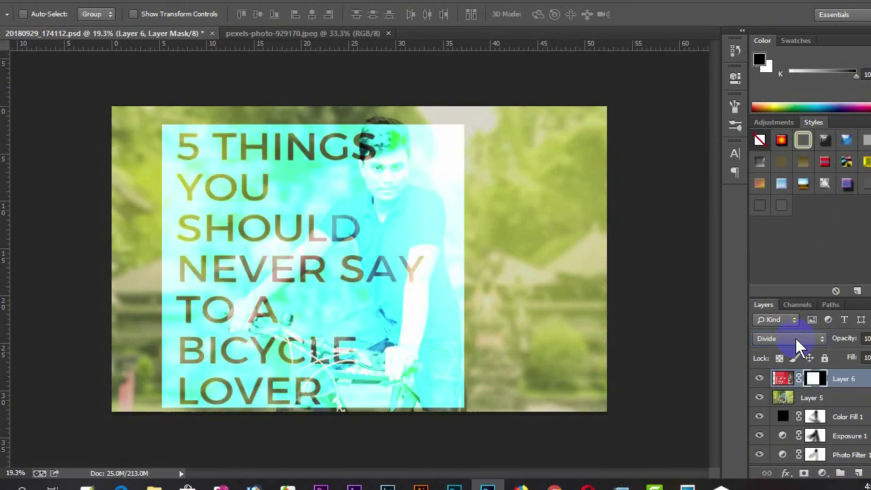
key("Up")
key("Up")
key("Up")
key("Up")
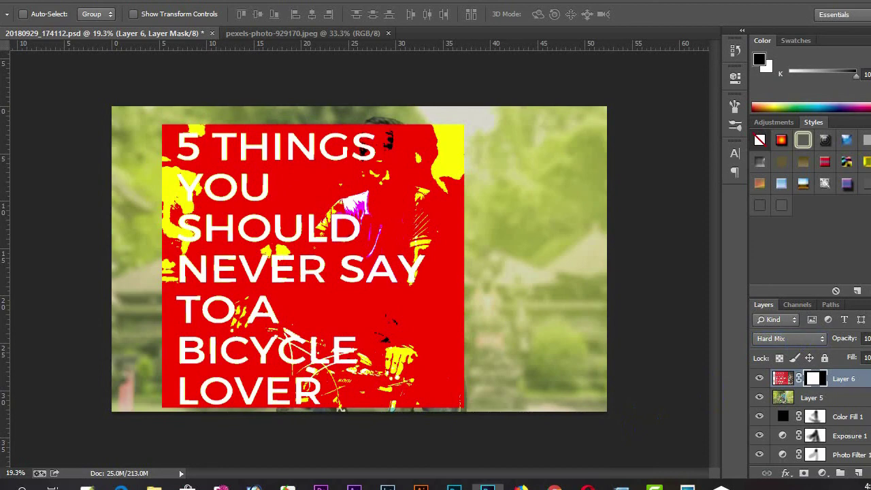